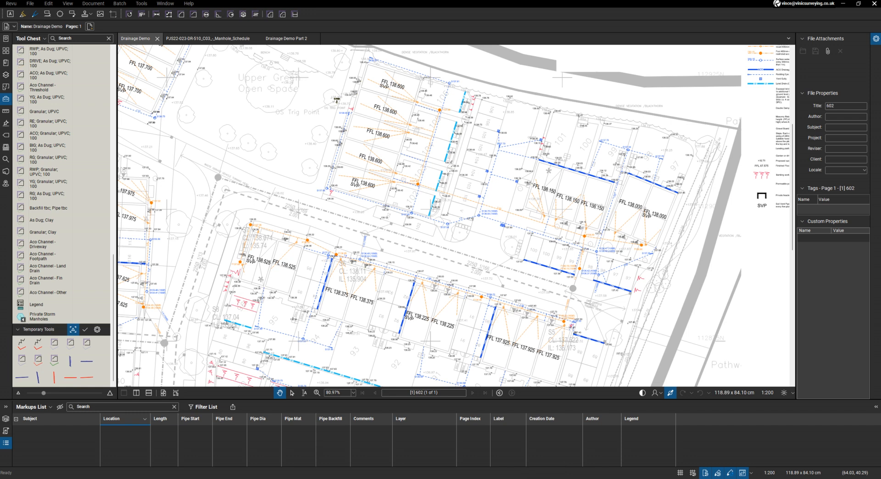
Examine the private drainage layout on the Drainage Demo drawing, from the whole sheet to the plots around the 138.600 and 138.150 floor levels
scroll(337, 178, "down", 5)
scroll(337, 178, "down", 1)
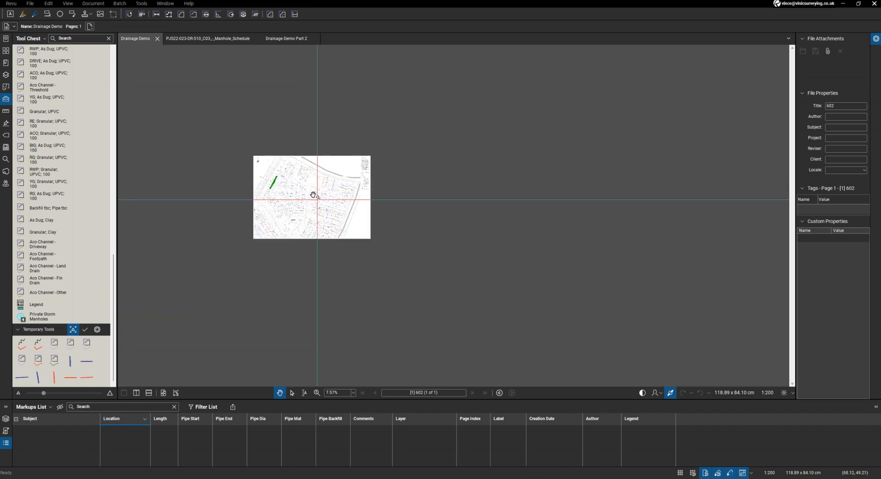
scroll(416, 169, "up", 4)
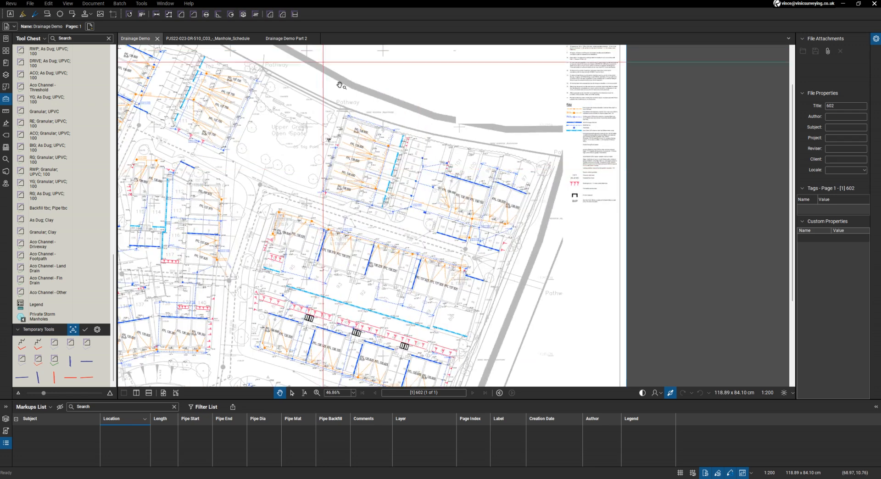
scroll(368, 115, "up", 1)
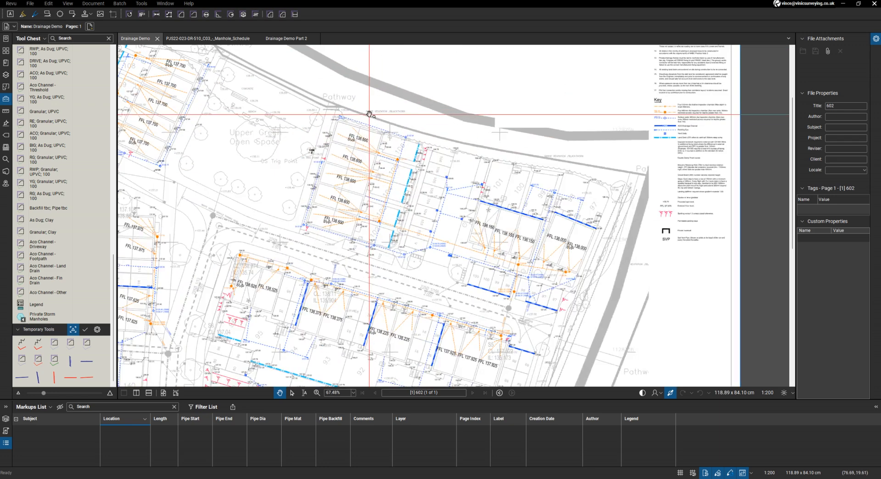
scroll(369, 114, "up", 1)
scroll(403, 147, "down", 1)
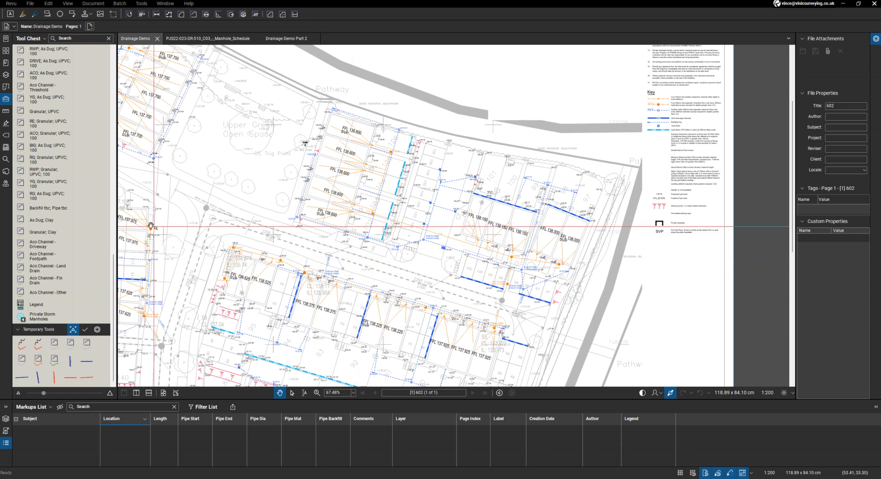
scroll(375, 217, "up", 3)
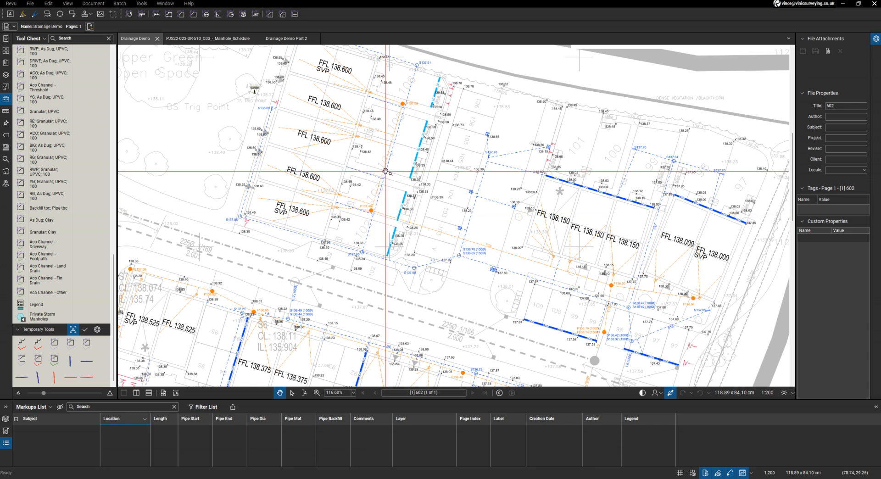
scroll(412, 200, "down", 2)
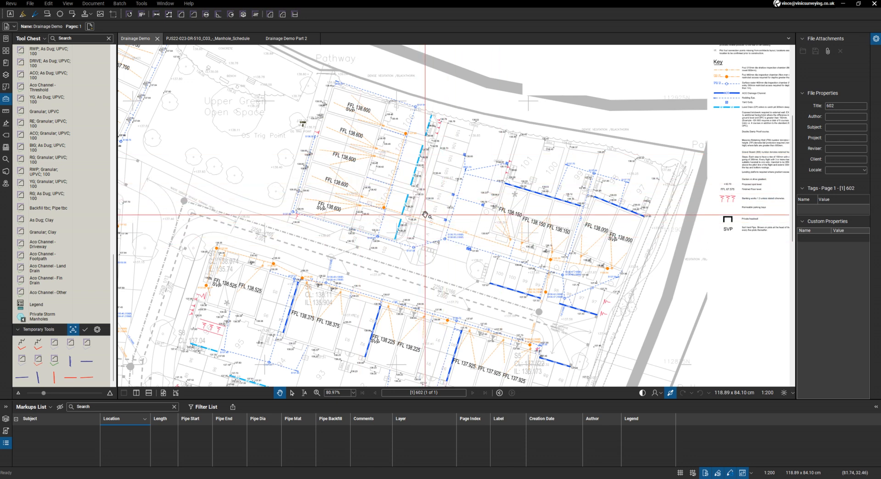
scroll(421, 222, "down", 1)
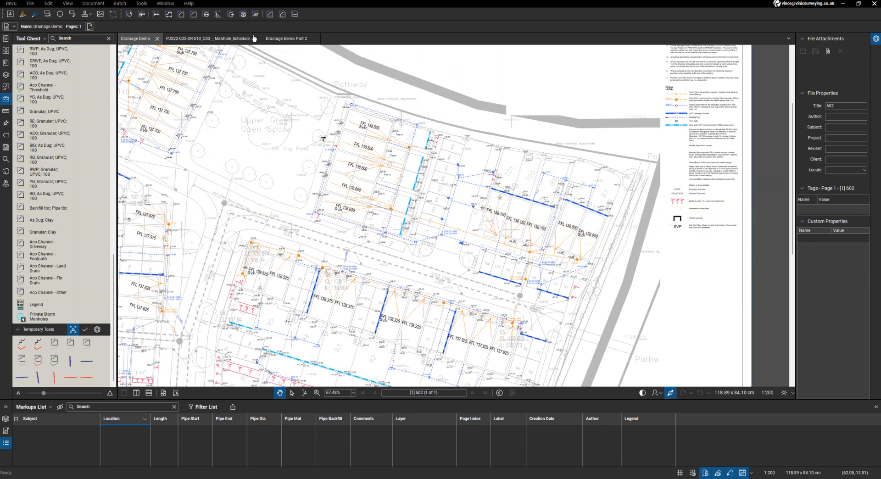
Look over the manhole schedule and the Drainage Demo Part 2 drawing, then return to the Drainage Demo drawing
left_click(209, 39)
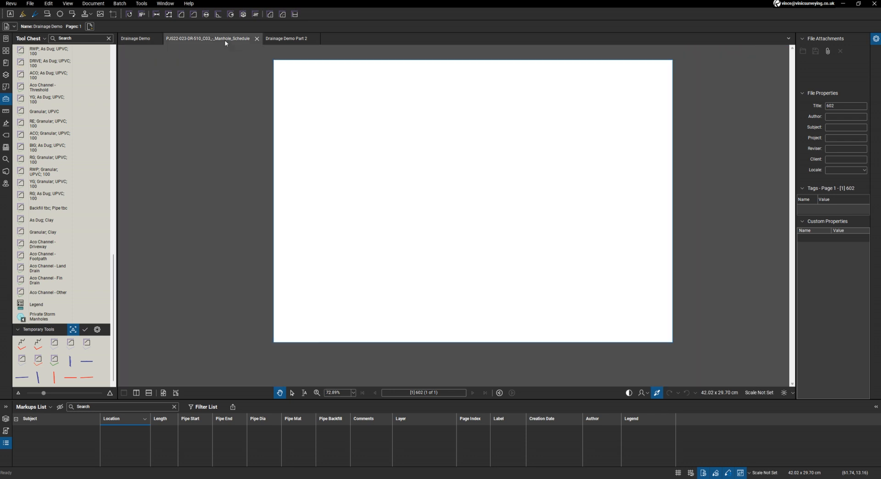
left_click(287, 40)
scroll(342, 92, "down", 3)
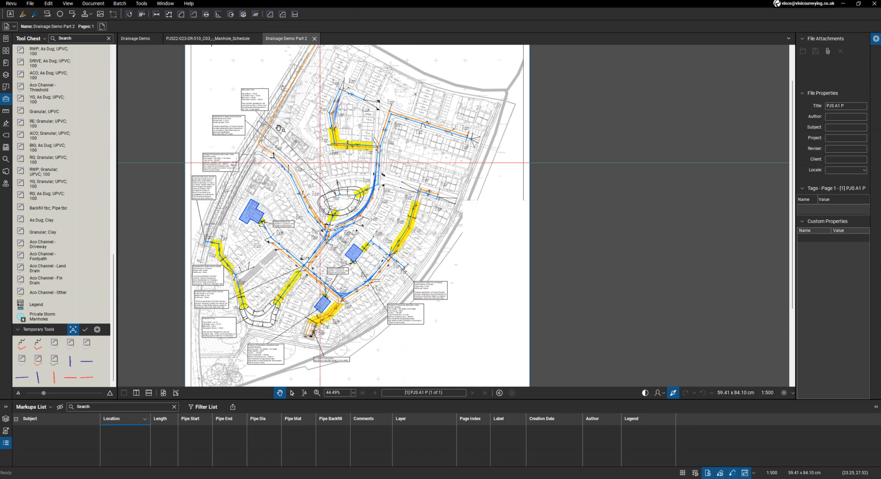
left_click(139, 39)
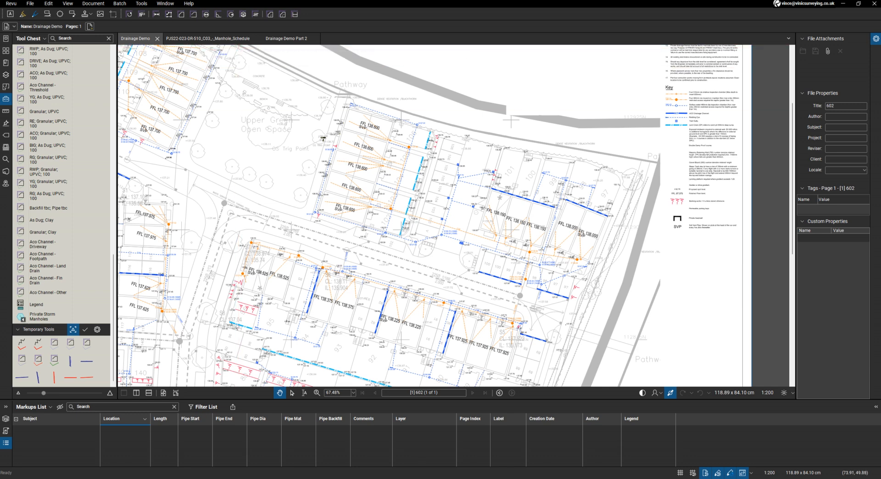
Switch to the Drainage Demo workbook in Excel and review the CSV file path and name on the Bluebeam CSV sheet, then return to the Drainage sheet
left_click(434, 477)
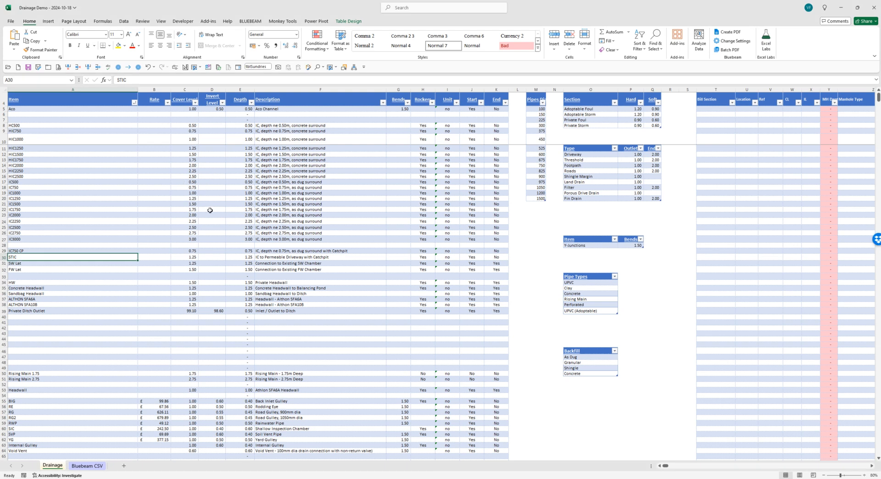
left_click(83, 467)
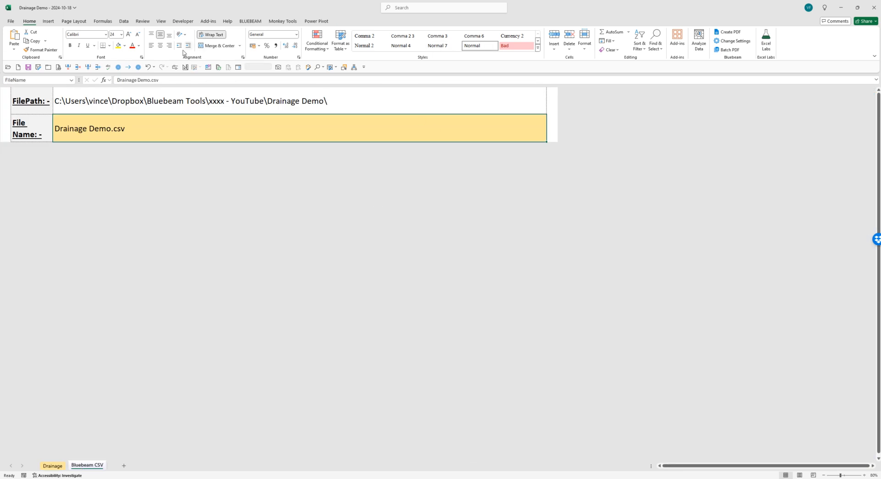
left_click(52, 466)
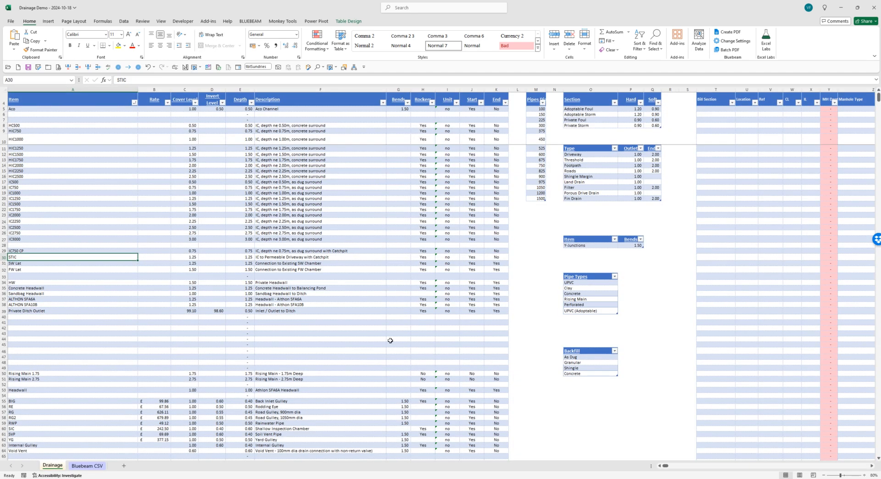
Examine the Drainage sheet from the item list across the manhole and pipe run tables to the section totals
left_click(339, 176)
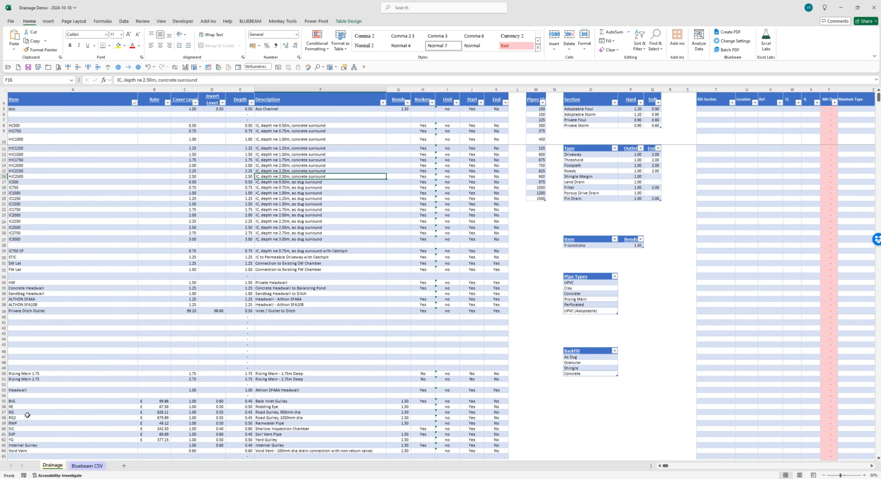
left_click(414, 227)
key("Right")
key("Right")
key("Right")
key("Right")
key("Right")
key("Right")
key("Right")
key("Right")
key("Right")
key("Right")
key("Right")
key("Right")
key("Right")
key("Right")
key("Right")
key("Right")
key("Right")
key("Right")
key("Right")
key("Right")
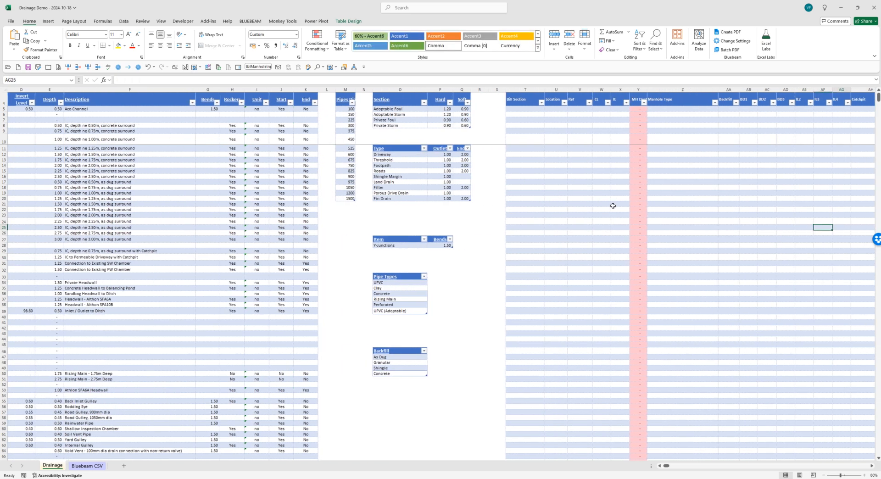
key("Right")
key("Right")
key("Right")
key("Right")
key("Right")
key("Right")
key("Right")
key("Right")
key("Right")
key("Right")
key("Right")
key("Right")
key("Right")
key("Right")
key("Right")
key("Right")
key("Right")
key("Right")
key("Right")
key("Right")
key("Right")
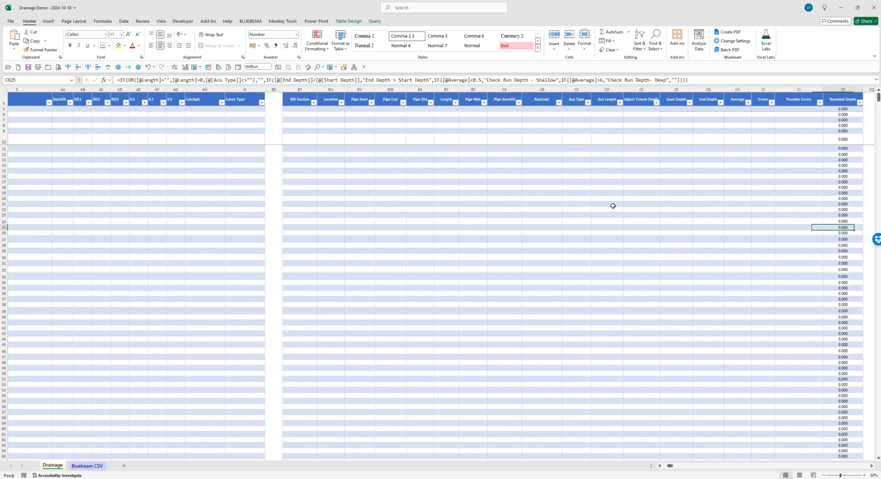
key("Right")
key("Right")
key("Right")
key("Right")
key("Right")
key("Right")
key("Right")
key("Right")
key("Right")
key("Right")
key("Right")
key("Right")
key("Right")
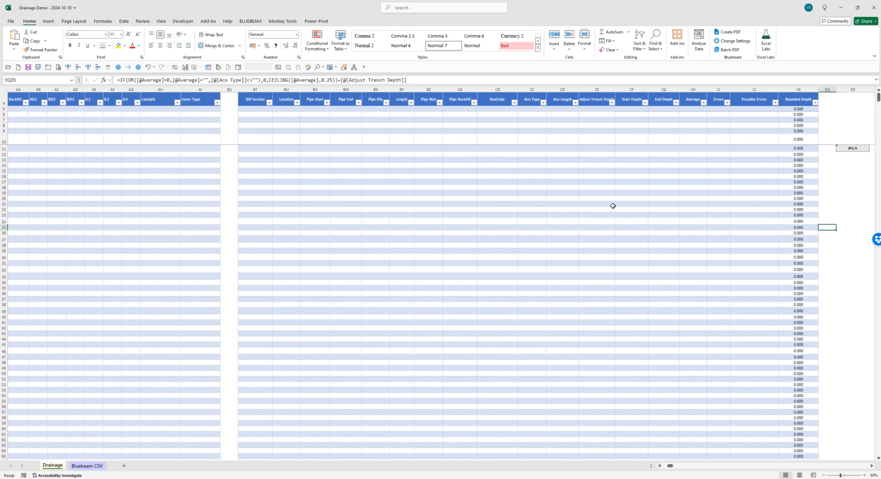
Review the Drainage sheet's tables backwards from the section totals to the item list in the first columns
key("Left")
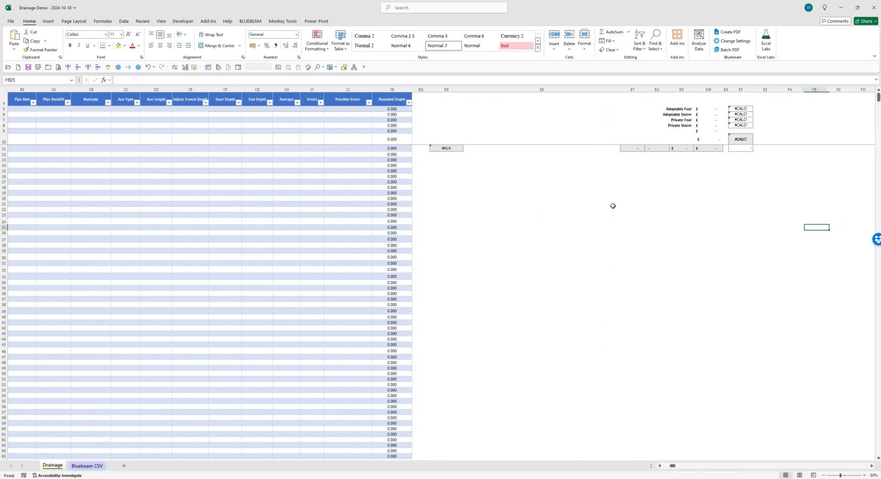
key("Left")
key("Left")
key("Left")
key("Left")
key("Left")
key("Left")
key("Left")
key("Left")
key("Left")
key("Left")
key("Left")
key("Left")
key("Left")
key("Left")
key("Left")
key("Left")
key("Left")
key("Left")
key("Left")
key("Left")
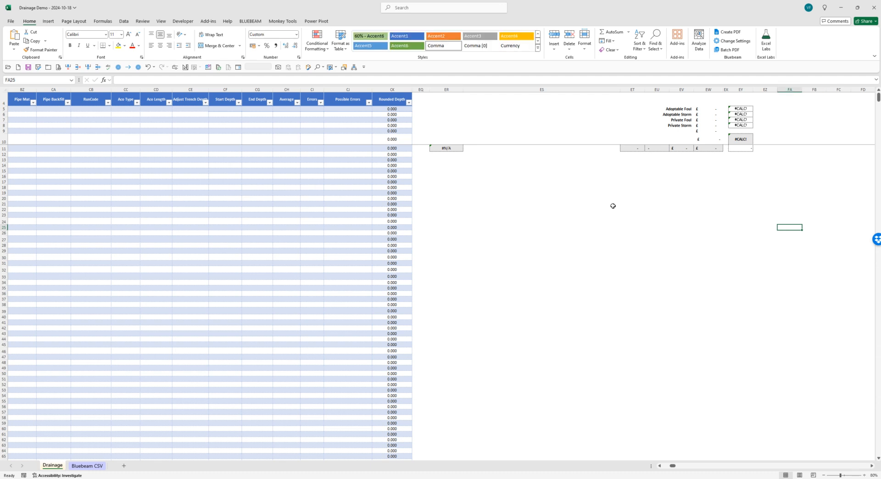
key("Left")
key("Left")
key("Left")
key("Left")
key("Left")
key("Left")
key("Left")
key("Left")
key("Left")
key("Left")
key("Left")
key("Left")
key("Left")
key("Left")
key("Left")
key("Left")
key("Left")
key("Left")
key("Left")
key("Left")
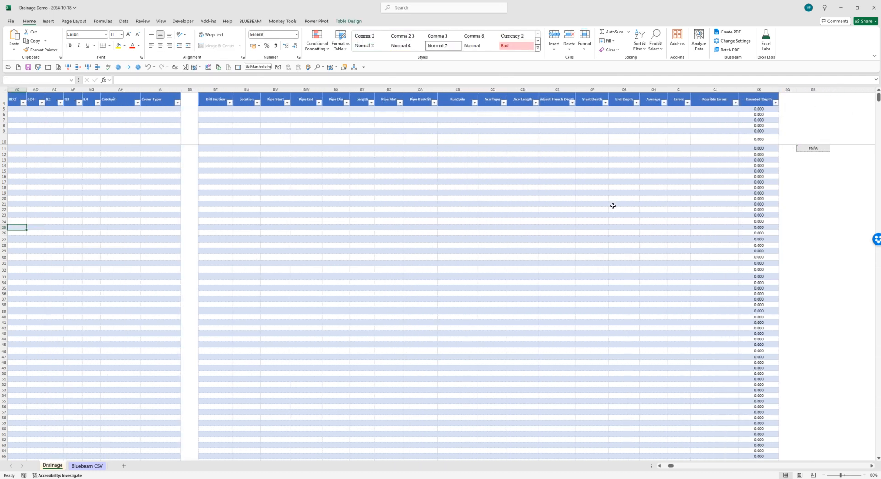
Review the Drainage sheet's lookup and manhole tables up to the start of the pipe run table in column BT
key("Right")
key("Right")
key("Right")
key("Right")
key("Right")
key("Right")
key("Right")
key("Right")
key("Right")
key("Right")
key("Right")
key("Right")
key("Right")
key("Right")
key("Right")
key("Right")
key("Right")
key("Right")
key("Right")
key("Right")
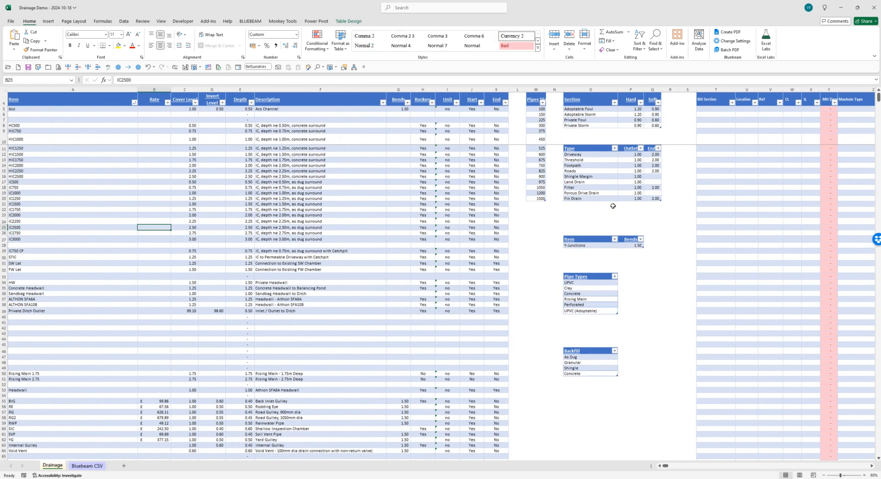
key("Right")
key("Right")
key("Right")
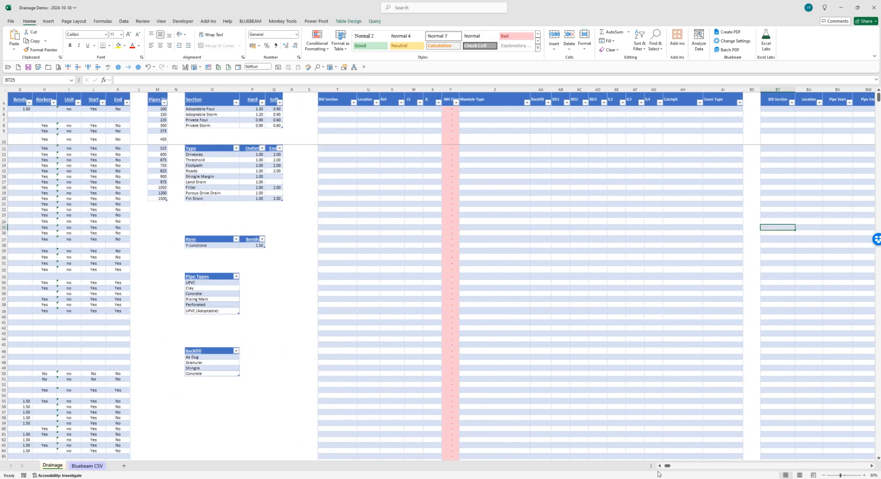
Switch back to Bluebeam Revu and bring the manhole schedule PDF's two tables into view
mouse_move(646, 478)
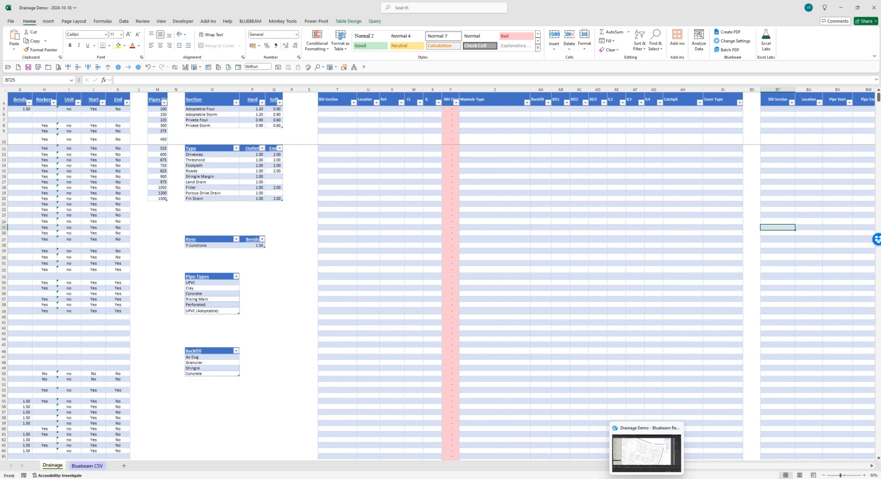
left_click(647, 478)
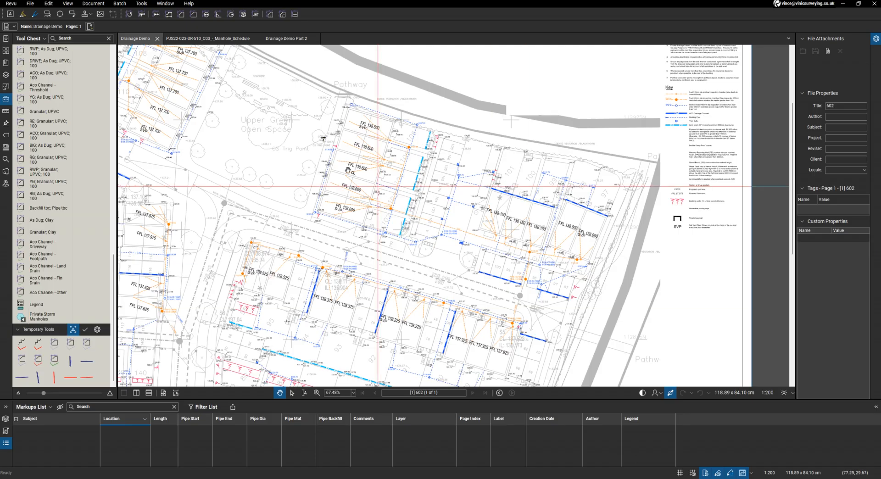
left_click(219, 38)
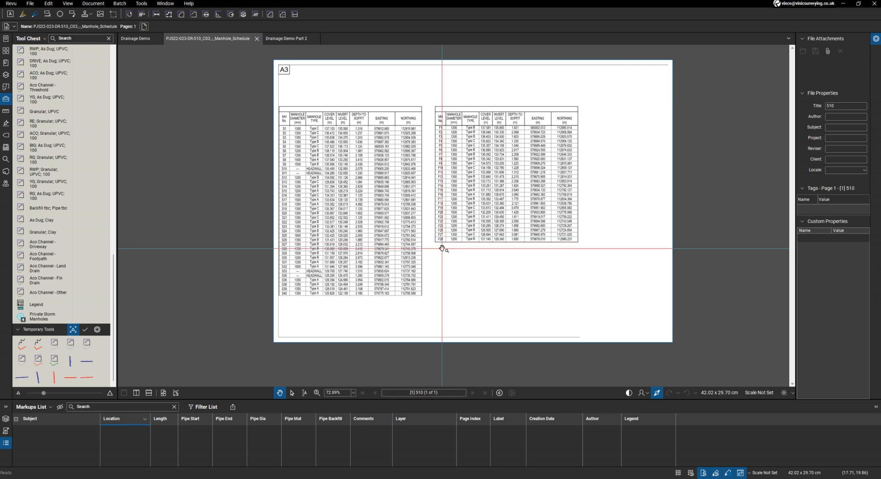
scroll(446, 241, "up", 1)
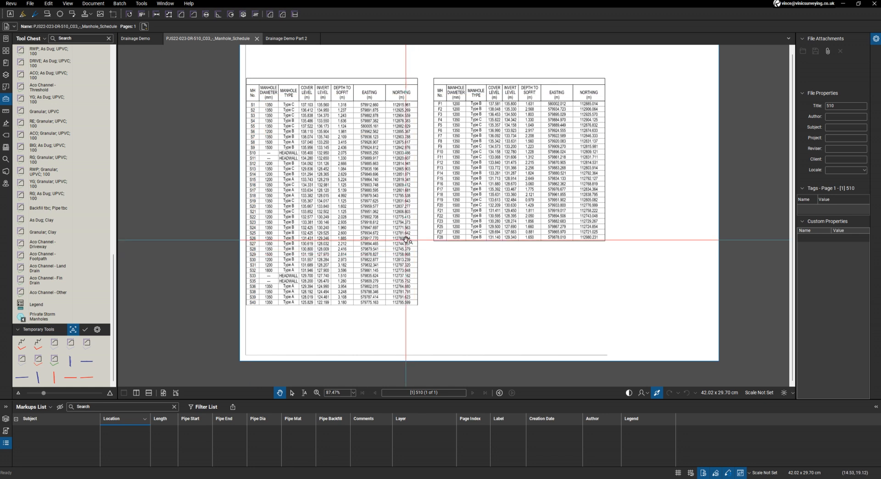
Export the page region around both manhole tables to an Excel workbook, saving it in the Drainage Demo folder under the suggested file name
left_click(30, 4)
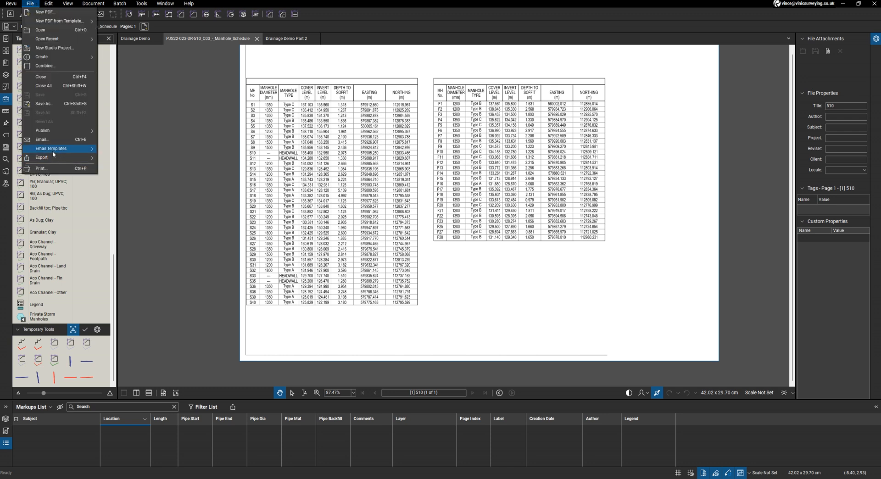
mouse_move(54, 162)
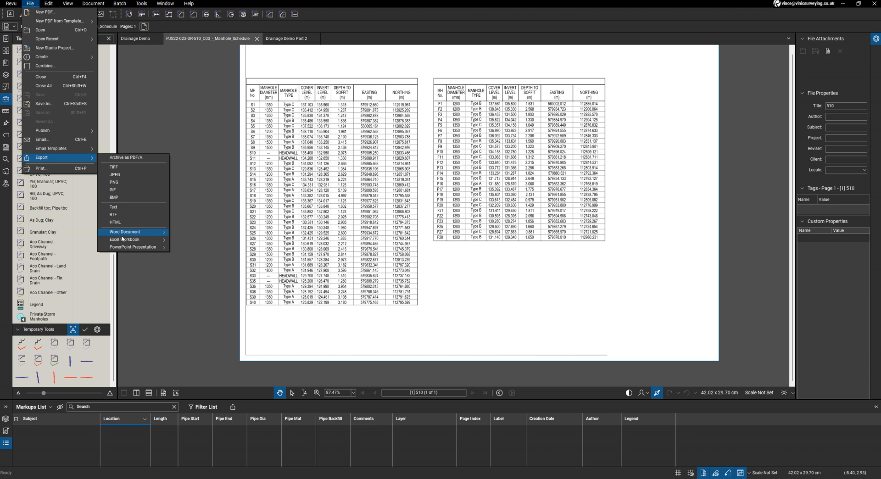
mouse_move(125, 241)
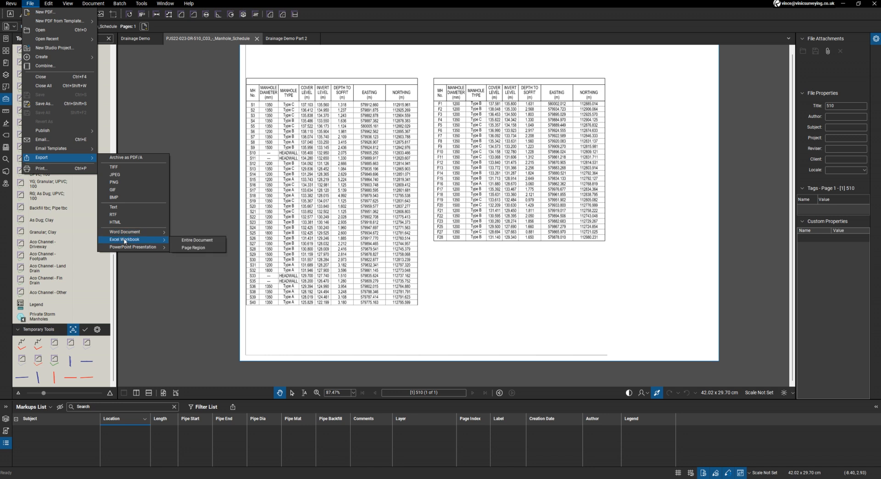
left_click(193, 247)
left_click_drag(246, 72, 622, 320)
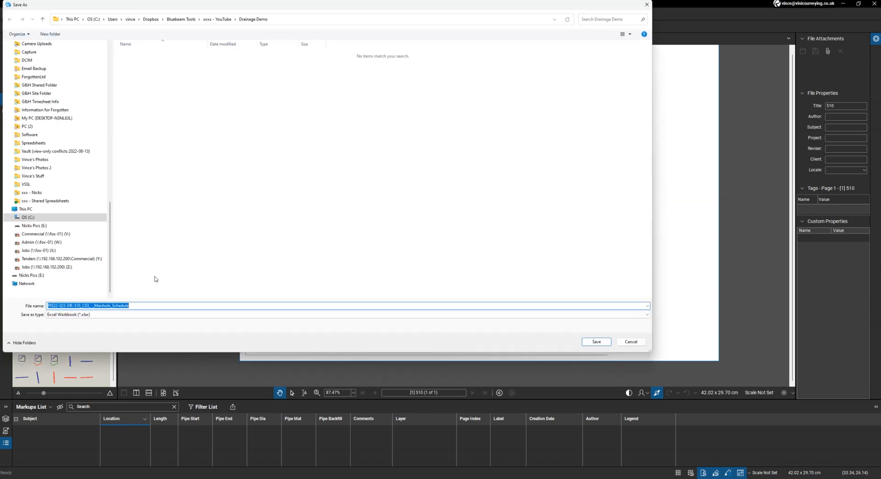
left_click(600, 344)
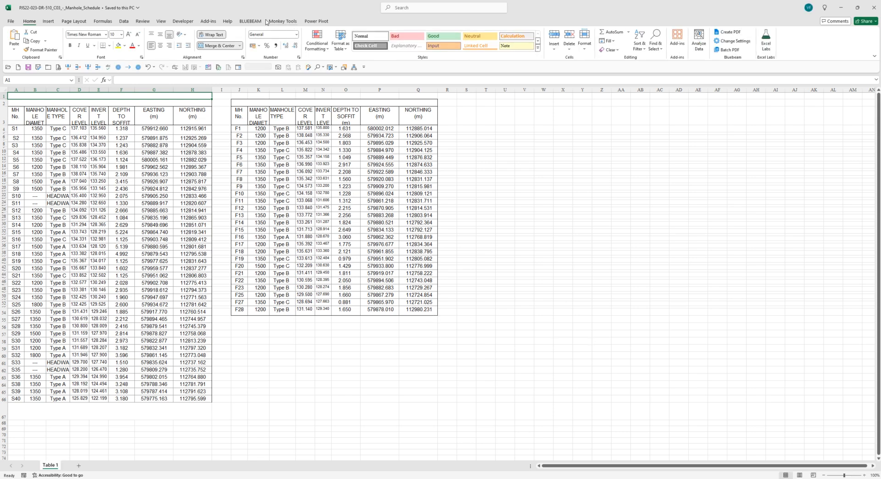
Copy the storm manhole numbers S1 to S40 and paste them as values starting at cell W3
left_click(141, 166)
left_click_drag(23, 129, 14, 396)
right_click(14, 396)
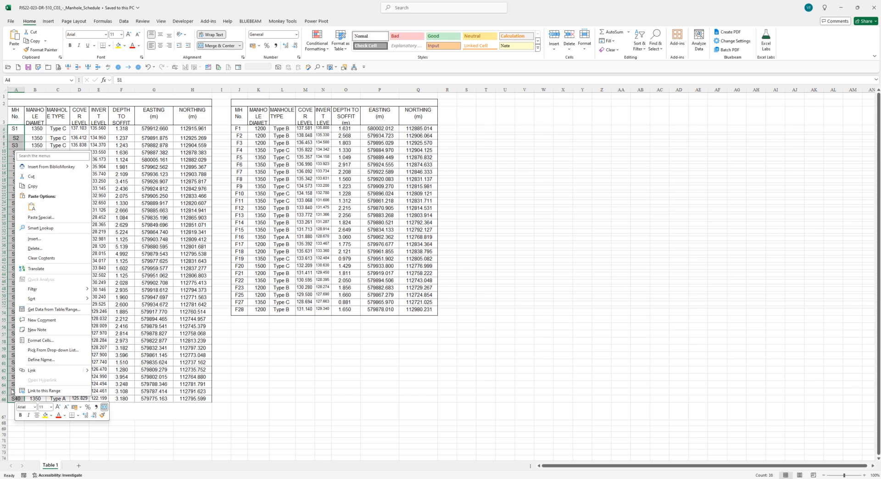
left_click(43, 188)
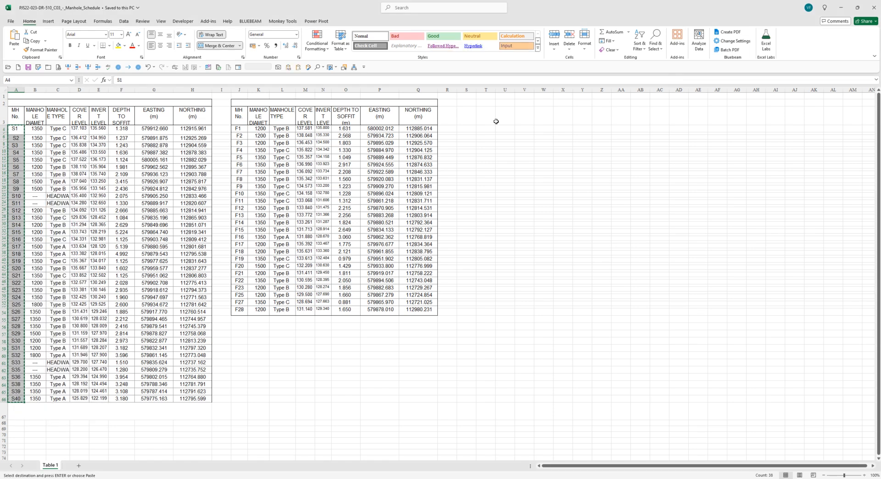
right_click(547, 116)
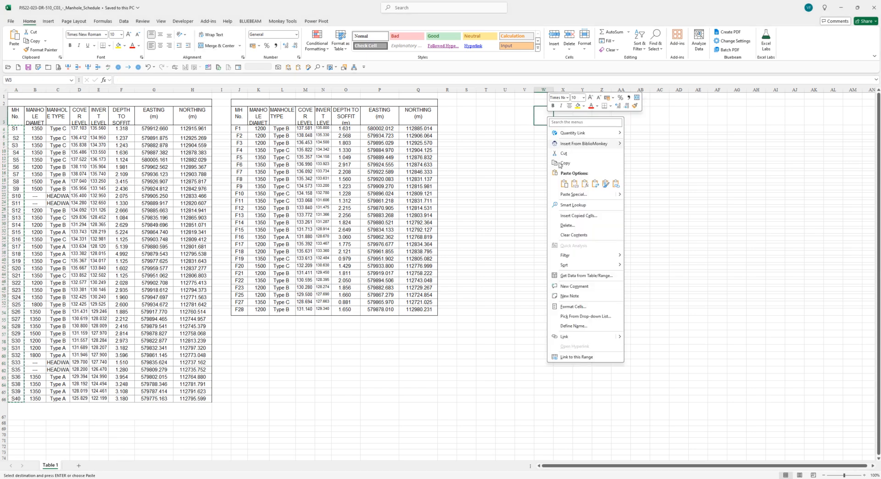
left_click(575, 184)
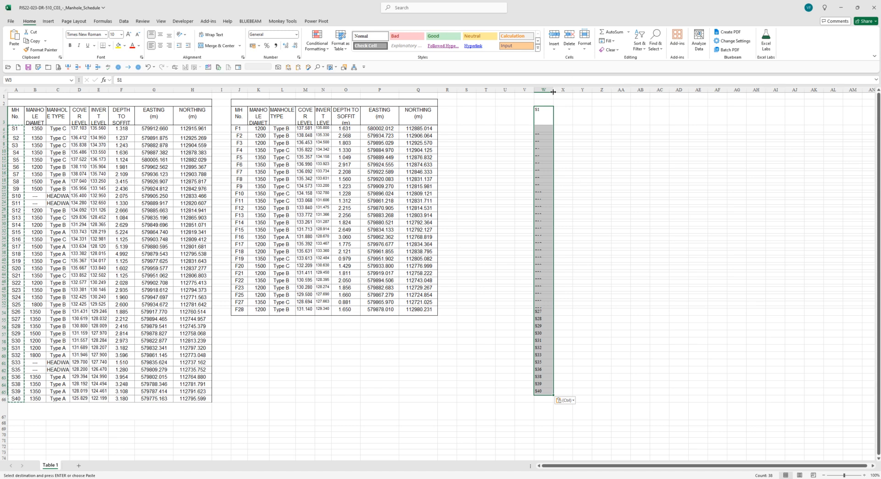
Set the row height of rows 4 to 67 to 15
left_click_drag(4, 129, 21, 416)
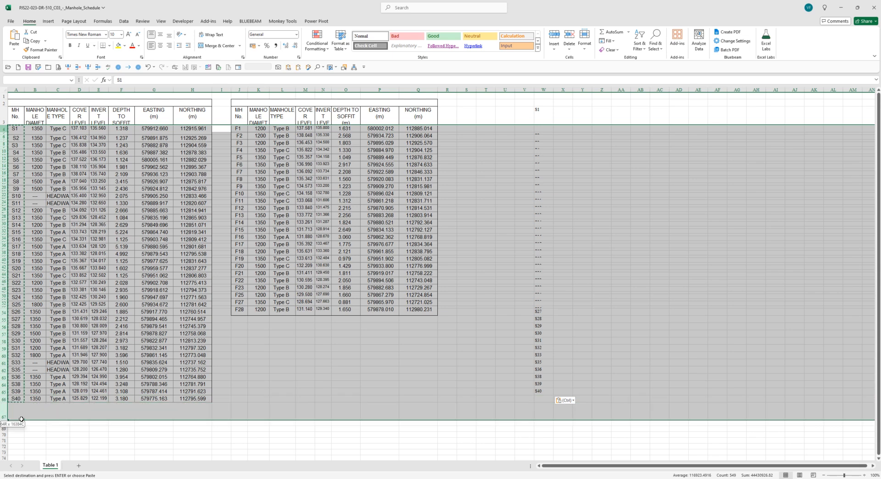
right_click(32, 404)
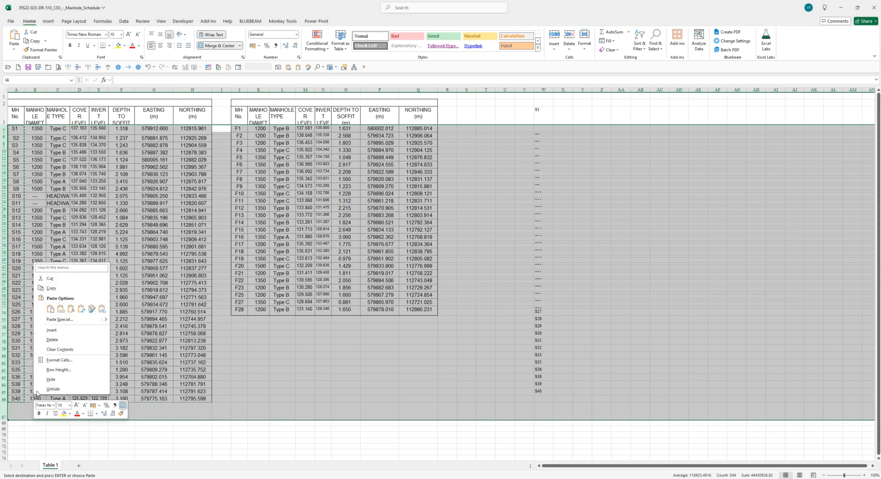
left_click(58, 369)
type("15")
key("Return")
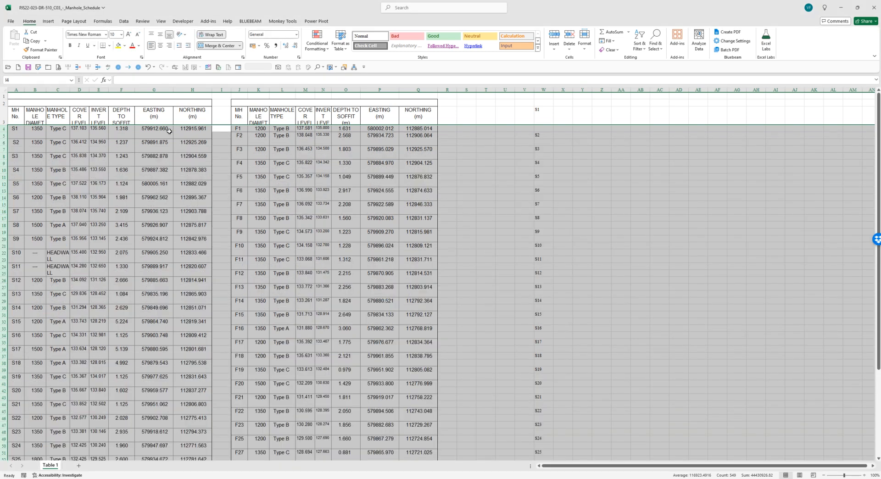
Copy the storm manholes' cover and invert levels from D4 to E66 and paste them as values starting at X3
left_click(36, 130)
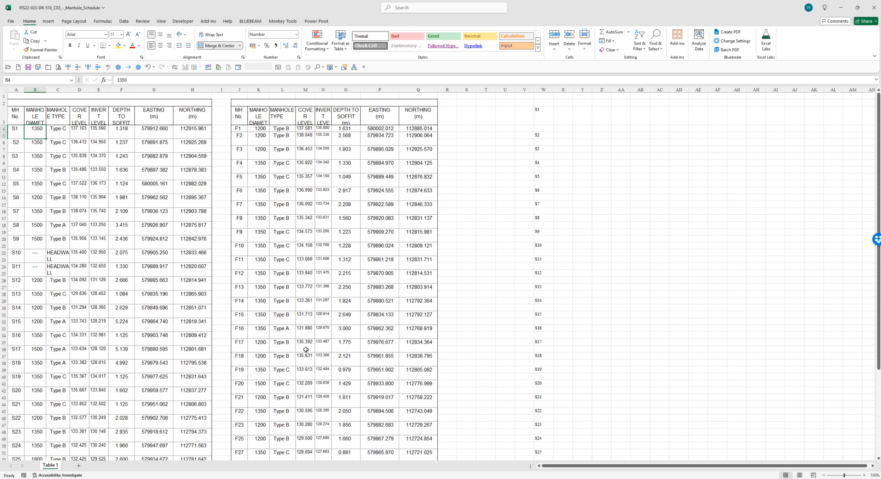
left_click_drag(79, 129, 93, 466)
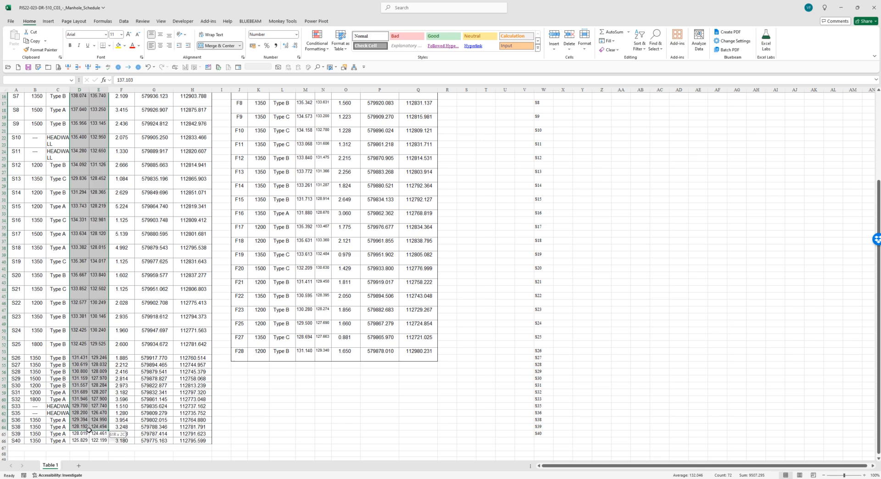
right_click(100, 205)
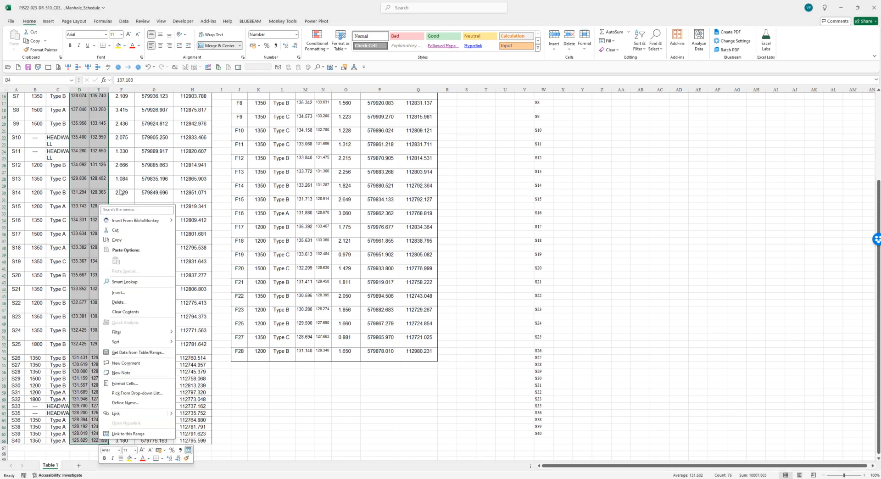
left_click(117, 239)
scroll(532, 197, "up", 5)
right_click(560, 112)
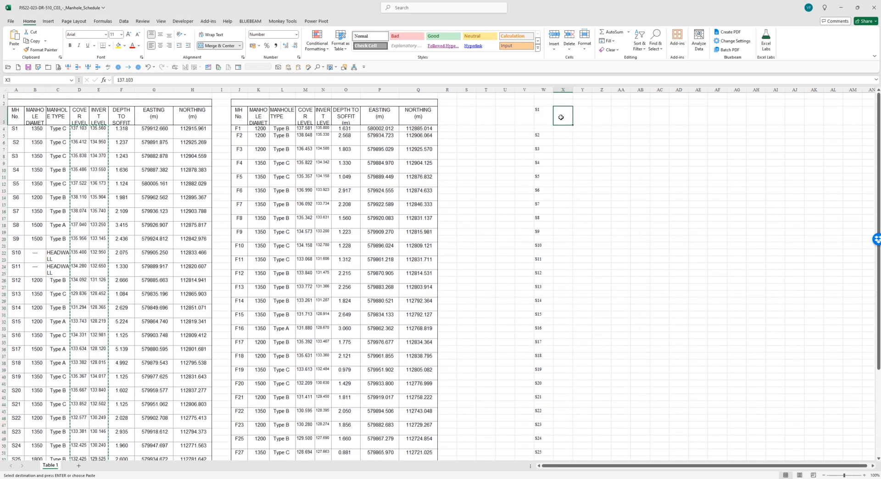
left_click(587, 184)
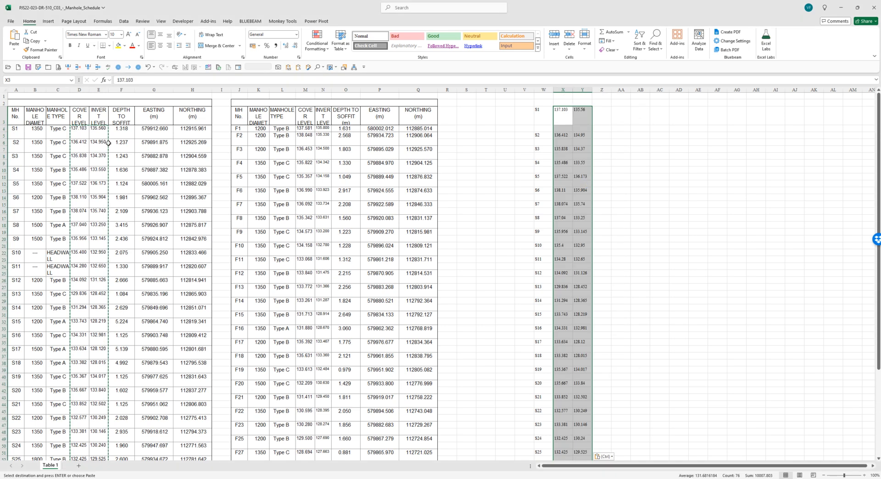
left_click(39, 132)
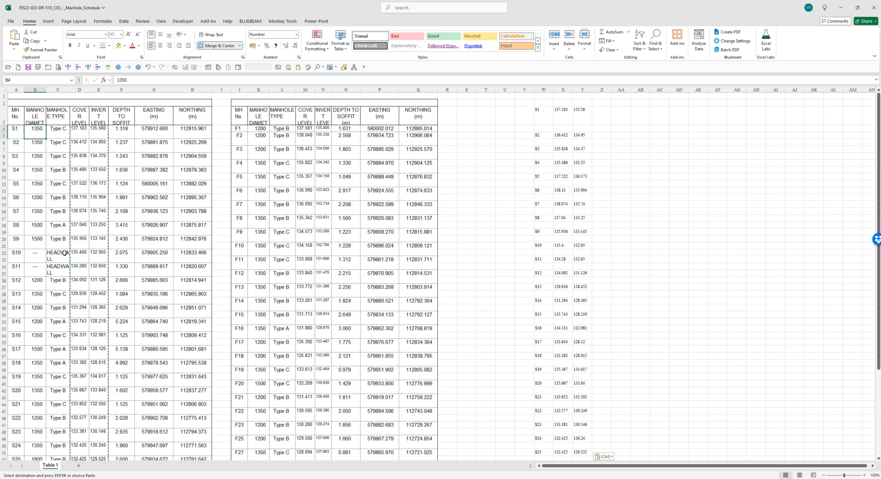
left_click(605, 118)
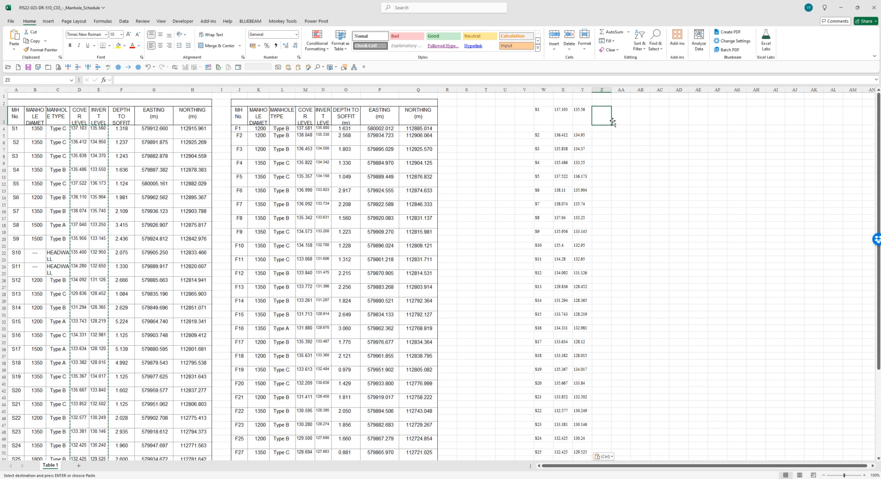
type("+")
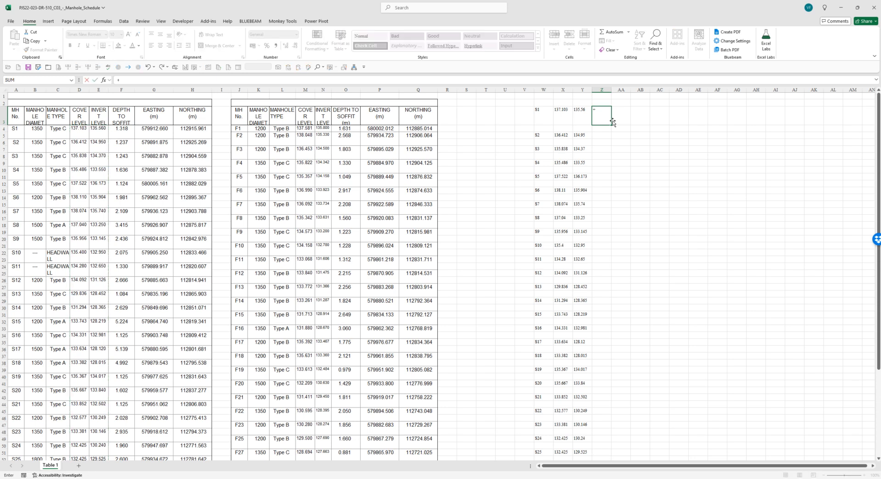
key("Escape")
Move the extracted storm manhole numbers and levels in columns W to Y down one row to start at W4
left_click_drag(543, 114, 600, 192)
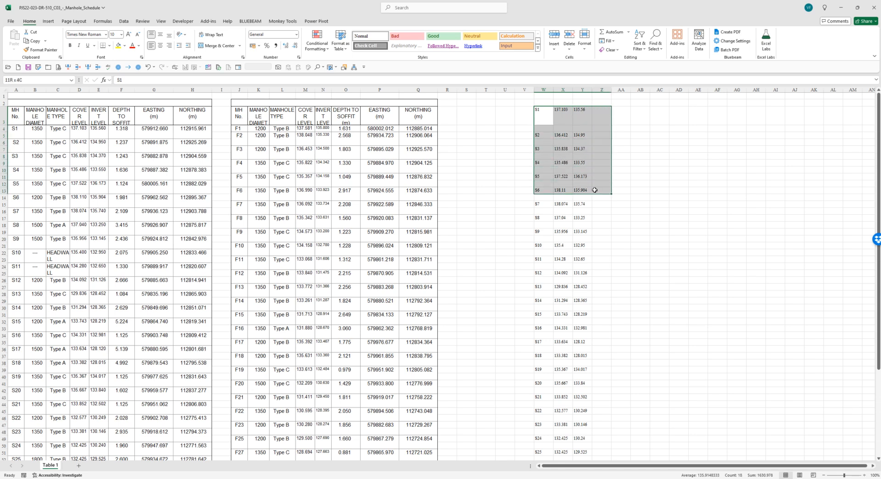
left_click_drag(594, 190, 577, 440)
scroll(577, 440, "up", 5)
key("ctrl+c")
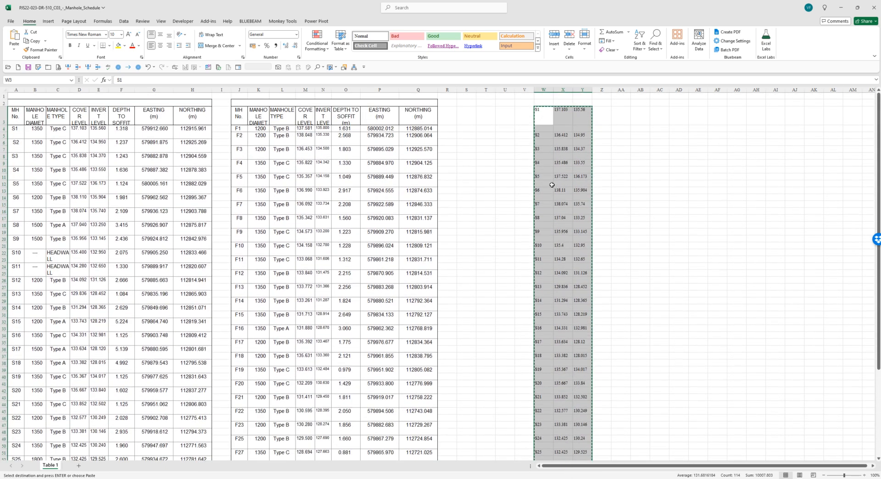
left_click_drag(537, 132, 545, 130)
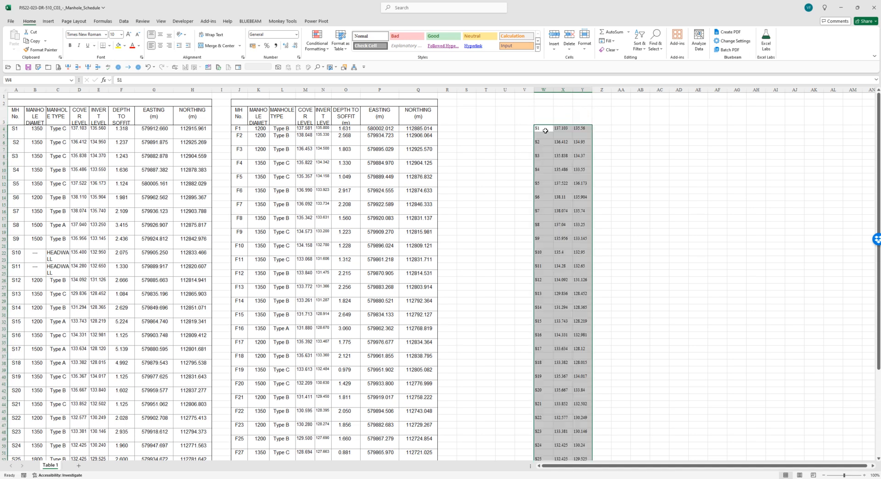
Enter a formula in Z4 that joins the S1 manhole diameter in B4 with the text "mm PCC"
left_click(600, 128)
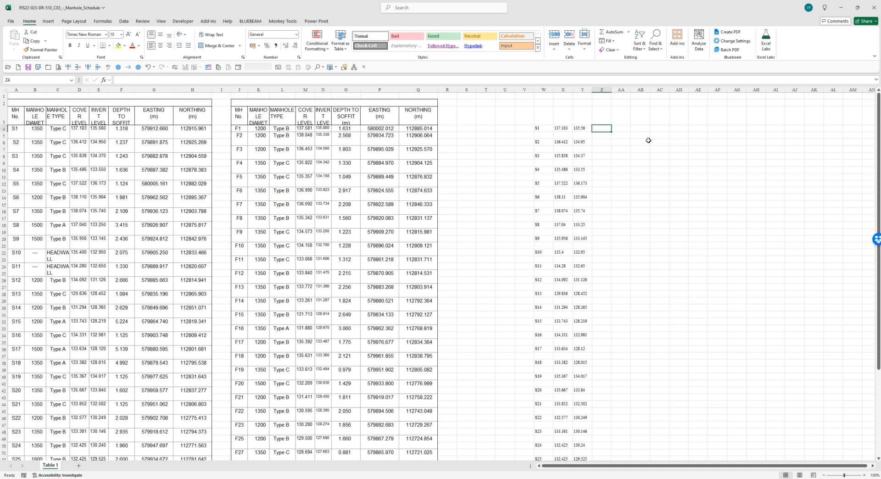
type("+")
key("Left")
key("Left")
key("Left")
key("Left")
key("Left")
key("Left")
key("Left")
key("Left")
key("Left")
key("Left")
key("Left")
key("Left")
key("Left")
key("Left")
key("Left")
key("Left")
key("Left")
key("Left")
key("Left")
key("Left")
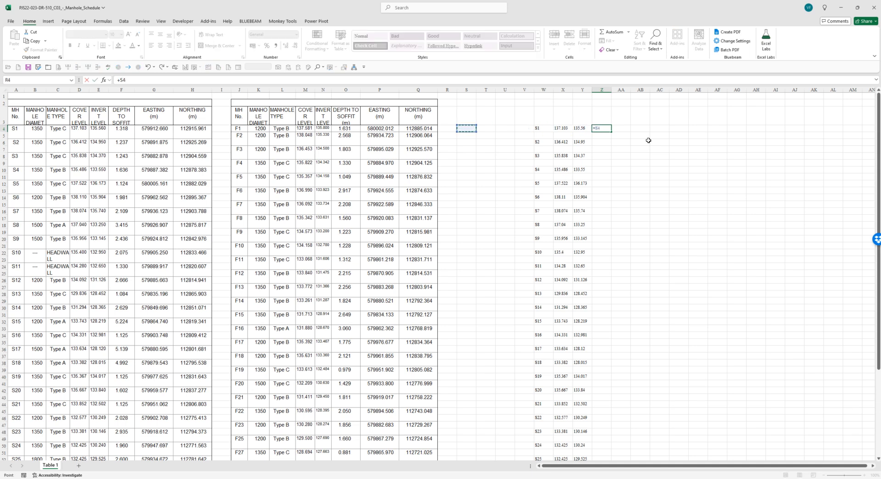
key("Left")
key("Left")
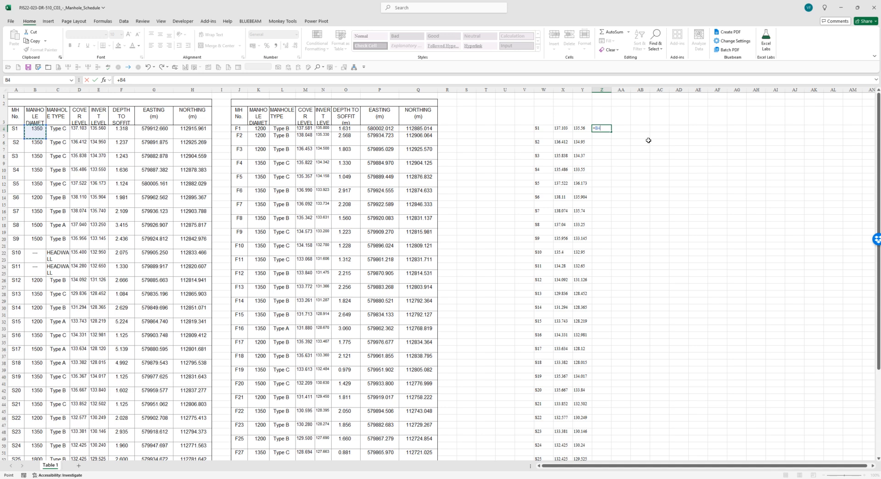
type("&\"mm PCC")
key("Return")
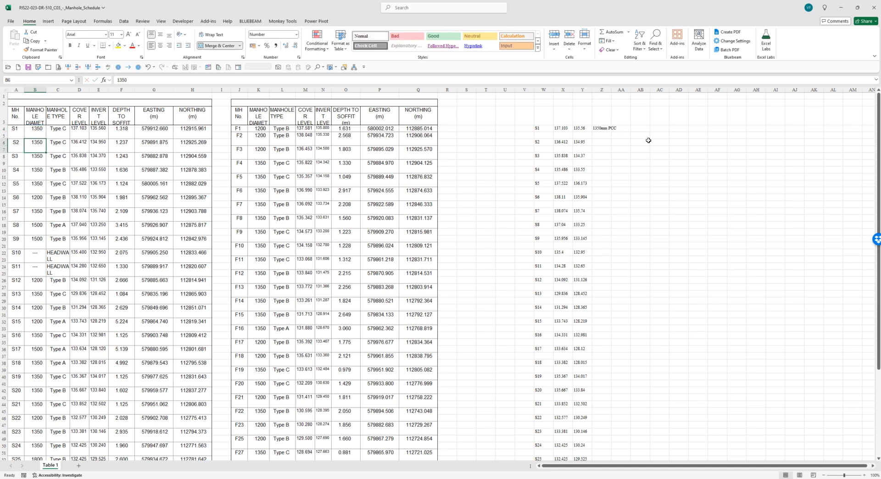
Fill the storm diameter formula from Z4 down to Z66 beside S40
left_click(608, 128)
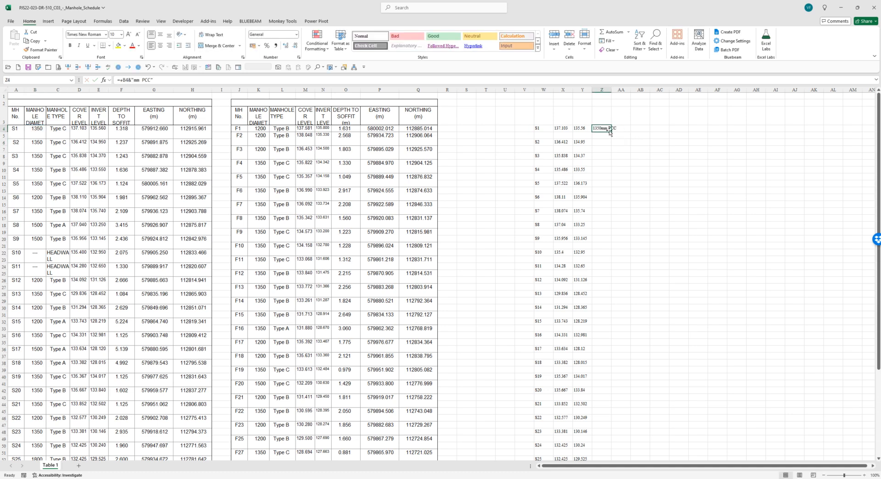
mouse_move(612, 133)
left_mouse_down()
mouse_move(618, 458)
mouse_move(616, 374)
mouse_move(616, 388)
left_mouse_up()
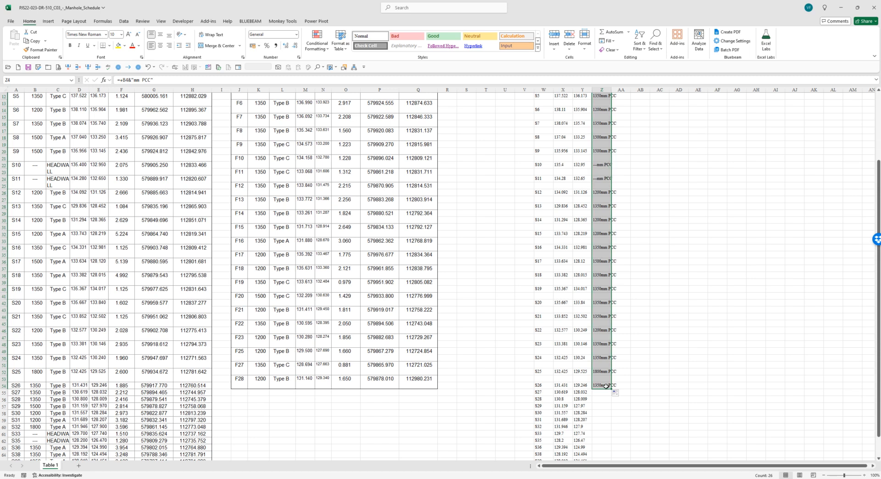
left_click(607, 387)
mouse_move(612, 390)
left_mouse_down()
mouse_move(614, 456)
mouse_move(594, 449)
left_mouse_up()
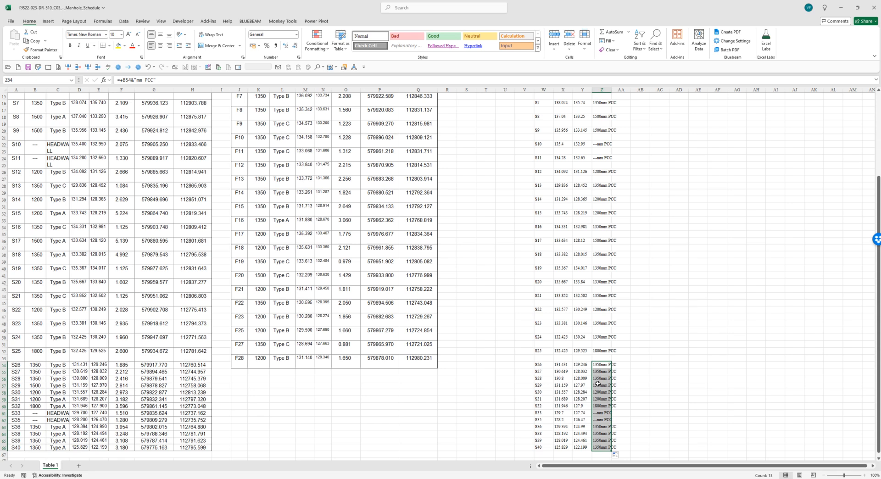
scroll(598, 384, "up", 3)
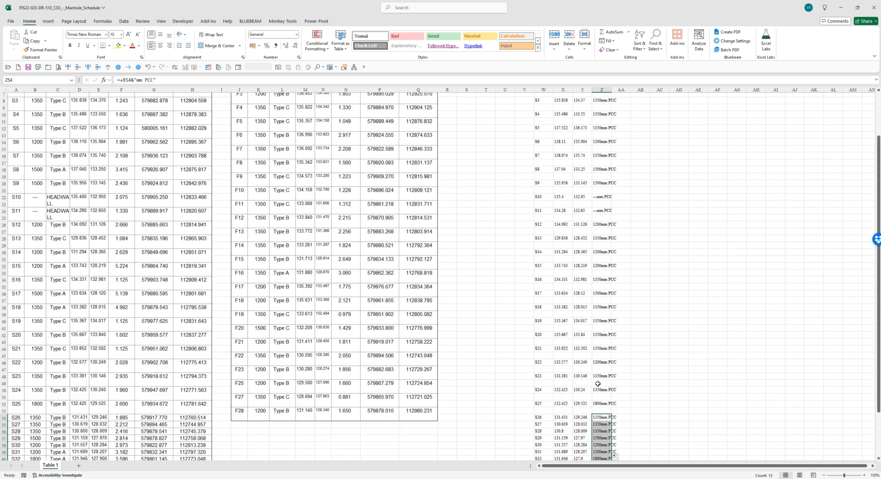
scroll(598, 383, "up", 3)
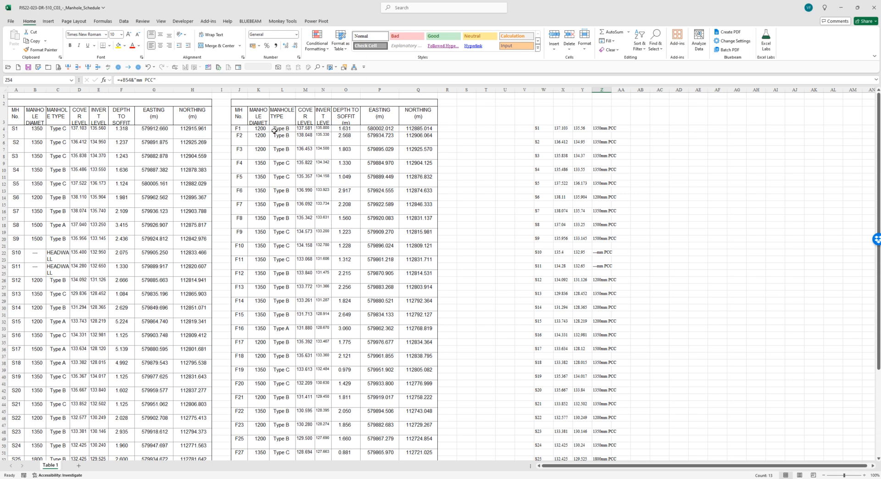
Copy the foul manhole numbers F1 to F28 and paste them as values starting at AG4
left_click_drag(246, 130, 236, 427)
key("ctrl+c")
scroll(694, 233, "up", 2)
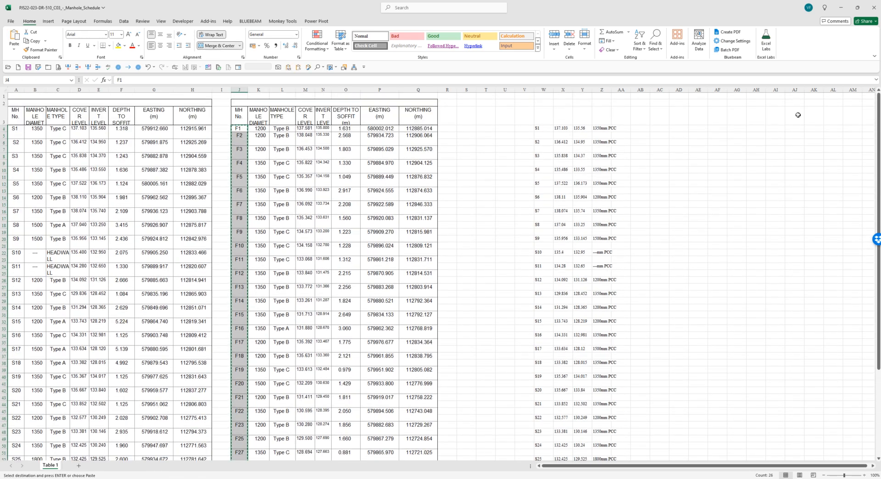
left_click(735, 129)
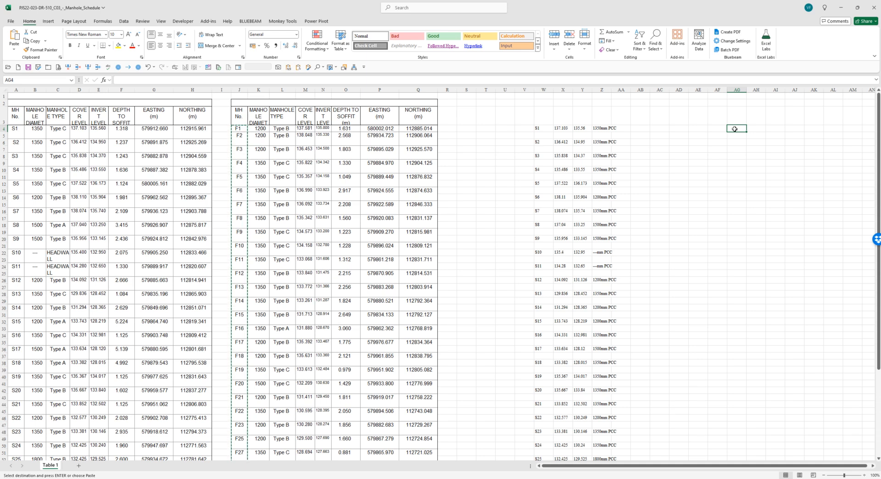
key("ctrl+v")
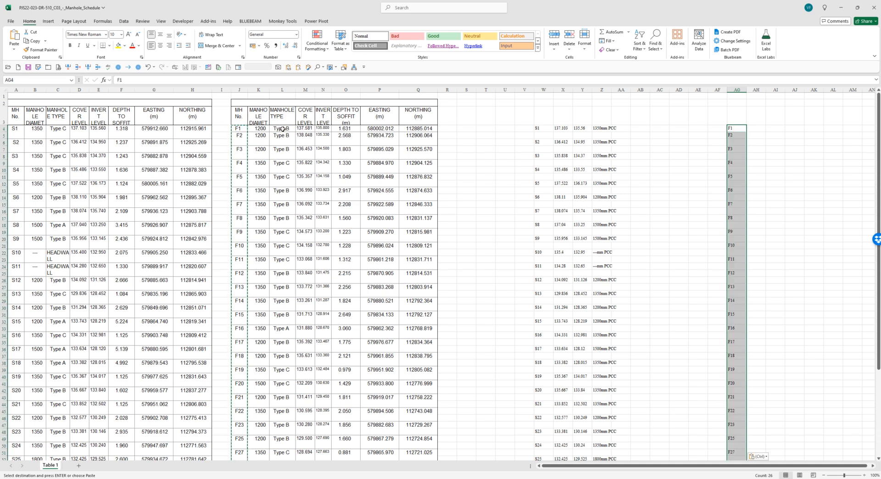
Copy the foul manholes' cover and invert levels from columns M and N and paste them as values starting at AH4
left_click_drag(301, 129, 323, 436)
key("ctrl+c")
scroll(651, 210, "up", 2)
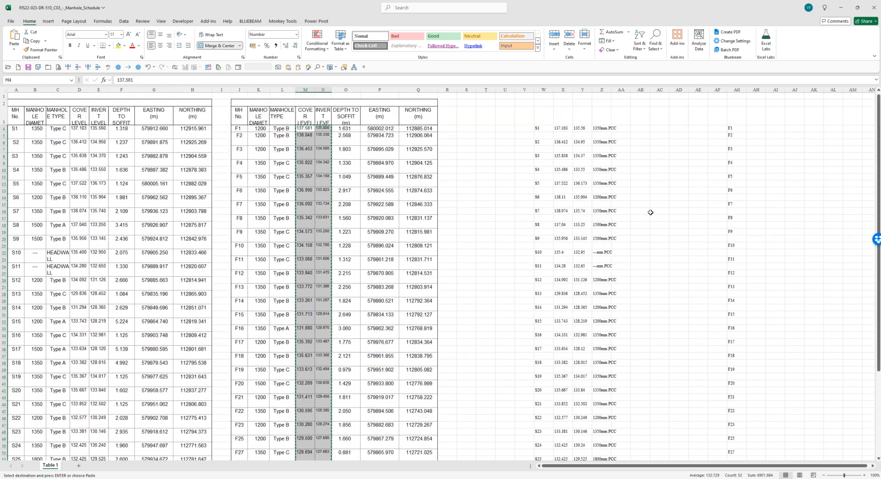
left_click(757, 128)
key("ctrl+v")
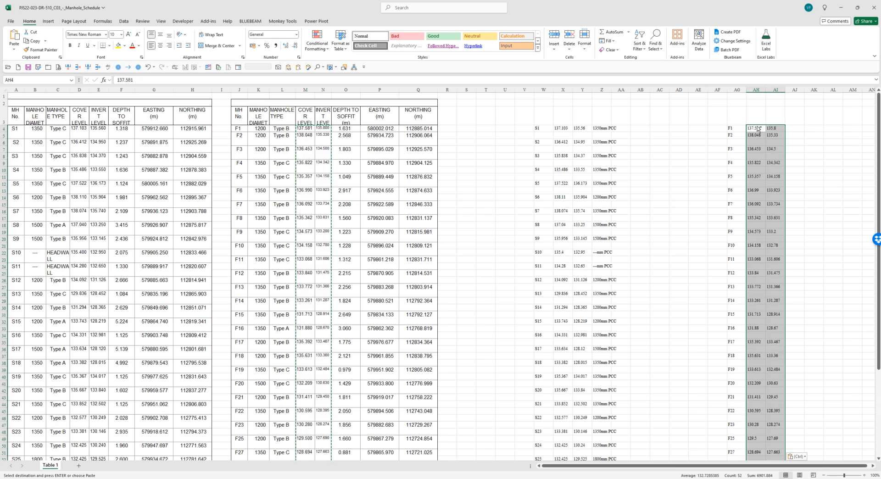
Copy the Z4 diameter formula to AJ4 and change its reference to the foul manhole diameter in K4
left_click(596, 129)
key("ctrl+c")
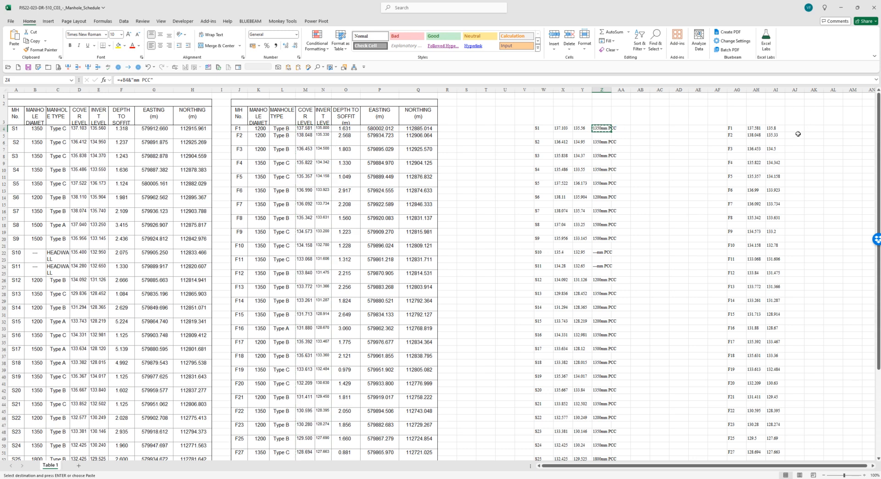
left_click(797, 128)
key("ctrl+v")
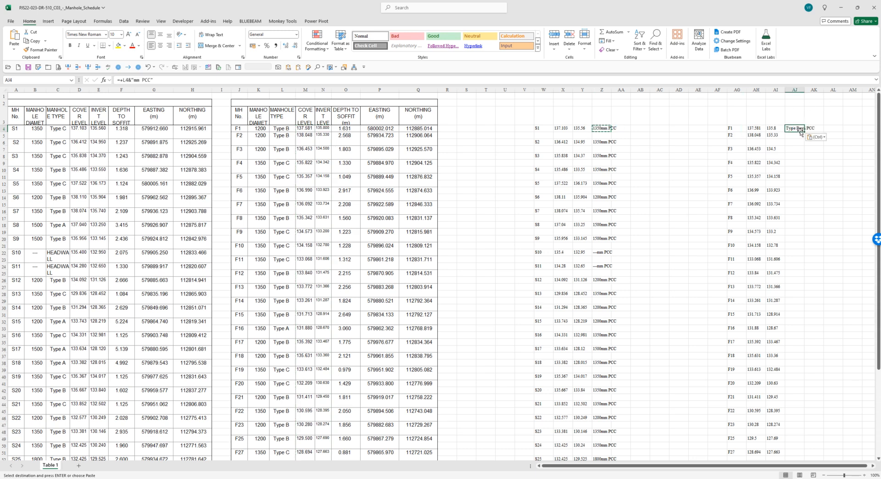
key("F2")
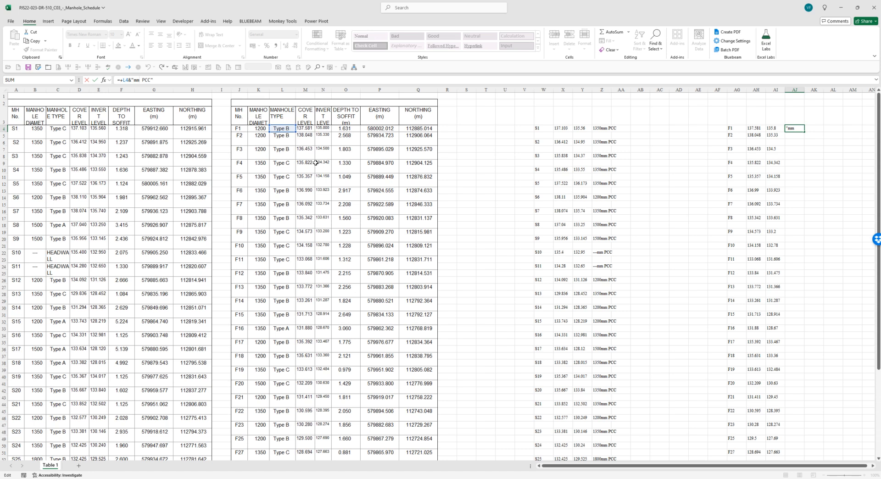
left_click_drag(289, 127, 267, 128)
key("Return")
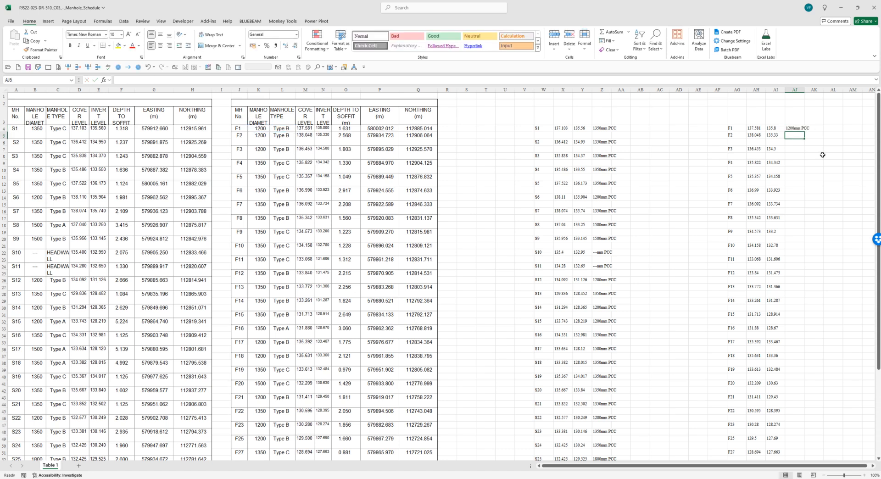
Fill the foul diameter formula from AJ4 down to AJ53 beside F28, leaving AJ6 blank
left_click(796, 126)
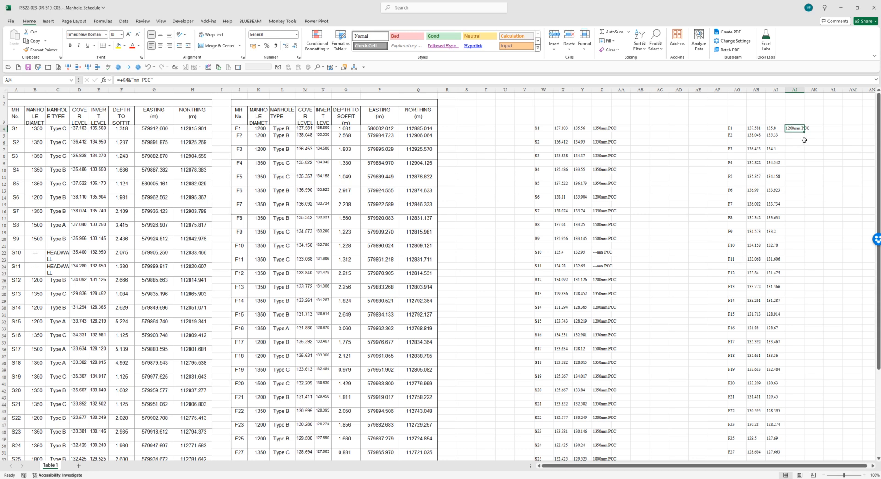
left_click_drag(805, 131, 806, 150)
left_click(800, 142)
key("Delete")
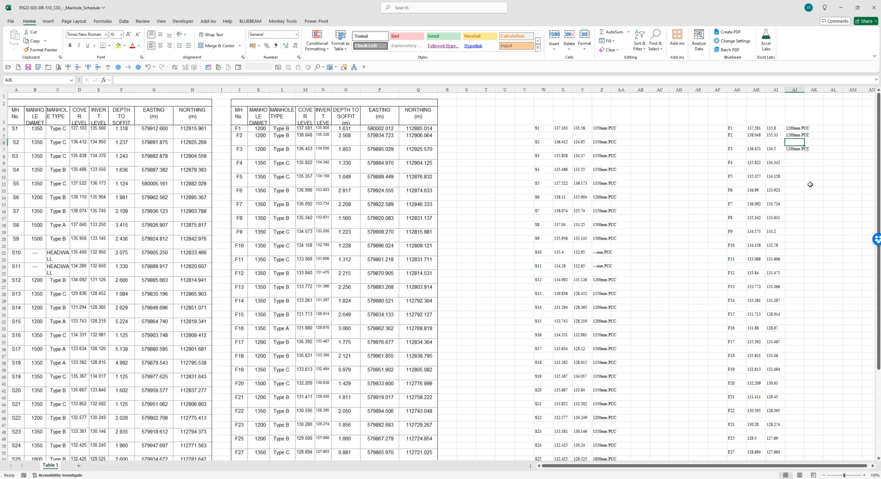
mouse_move(792, 150)
left_mouse_down()
mouse_move(803, 161)
mouse_move(792, 452)
mouse_move(791, 394)
left_mouse_up()
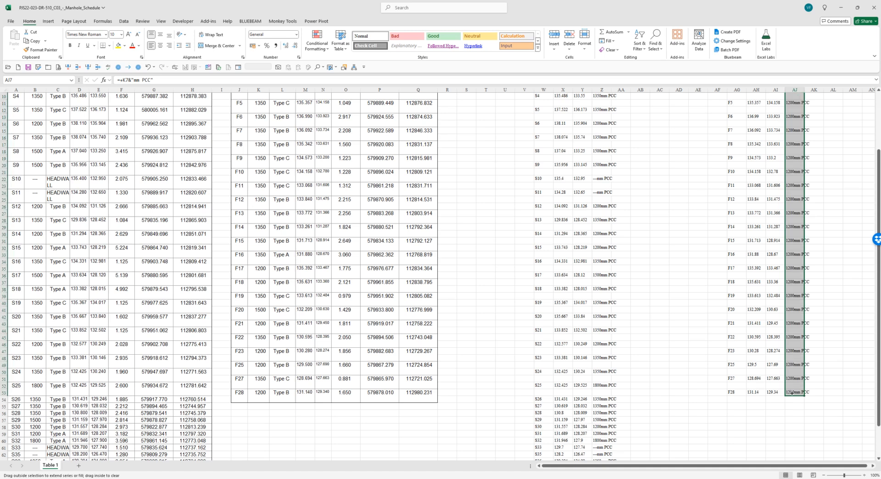
Select only the blank cells within the storm list W4:Z66 and delete them, shifting the remaining cells up
left_click_drag(757, 465, 758, 468)
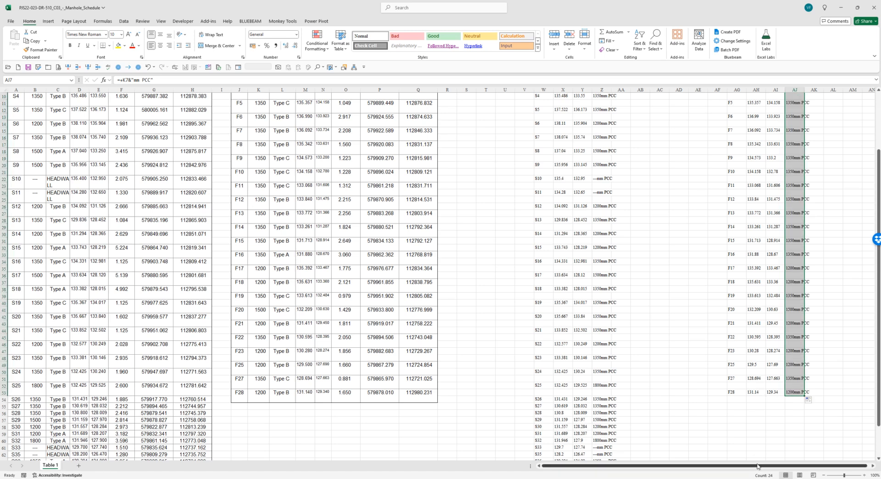
scroll(756, 416, "up", 3)
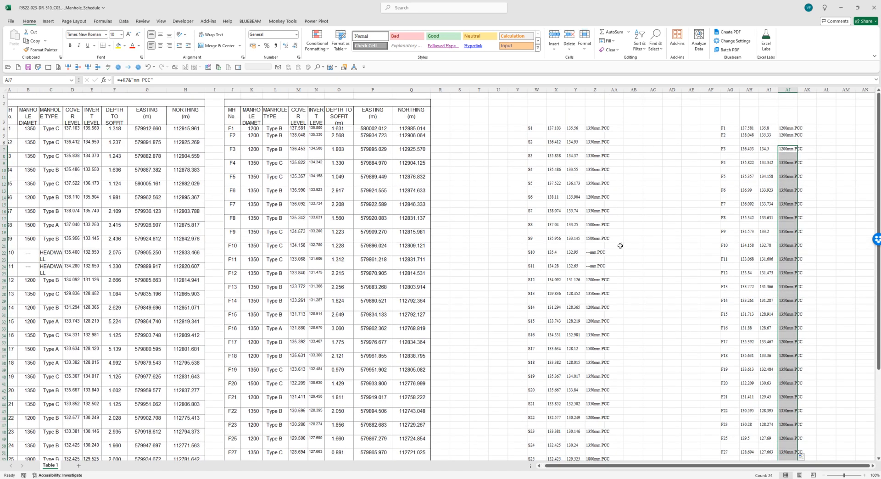
left_click(533, 129)
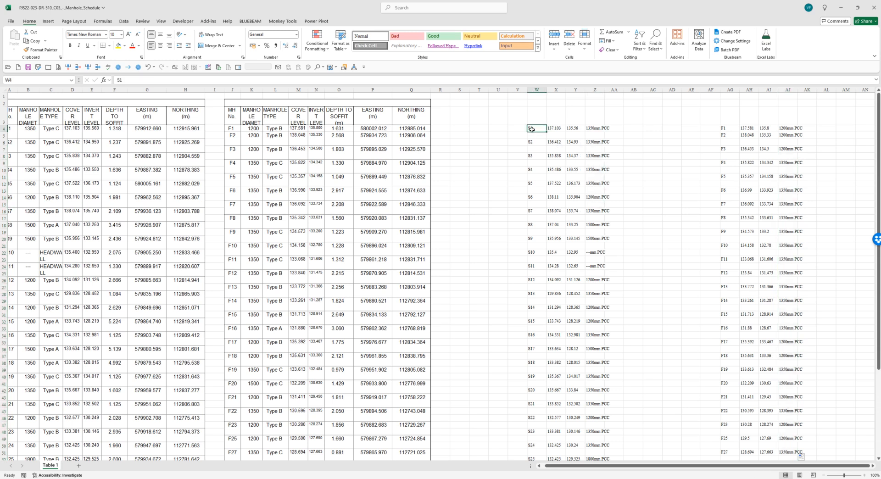
left_click_drag(532, 129, 592, 446)
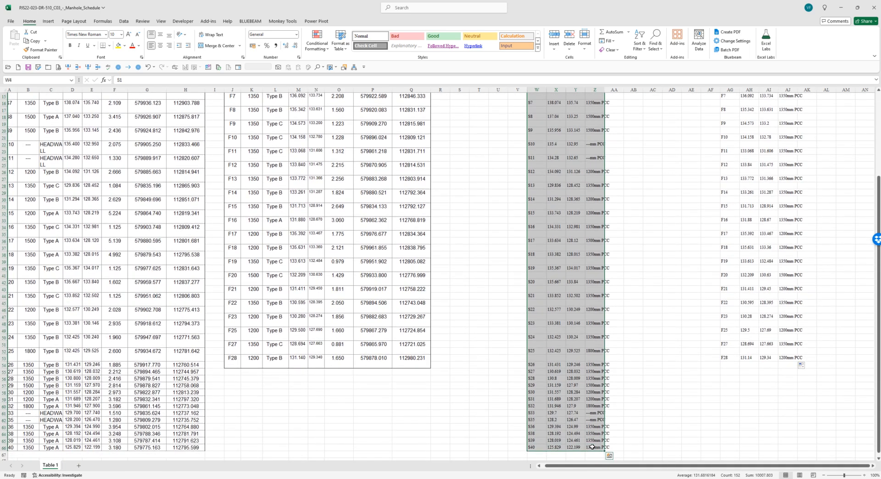
key("F5")
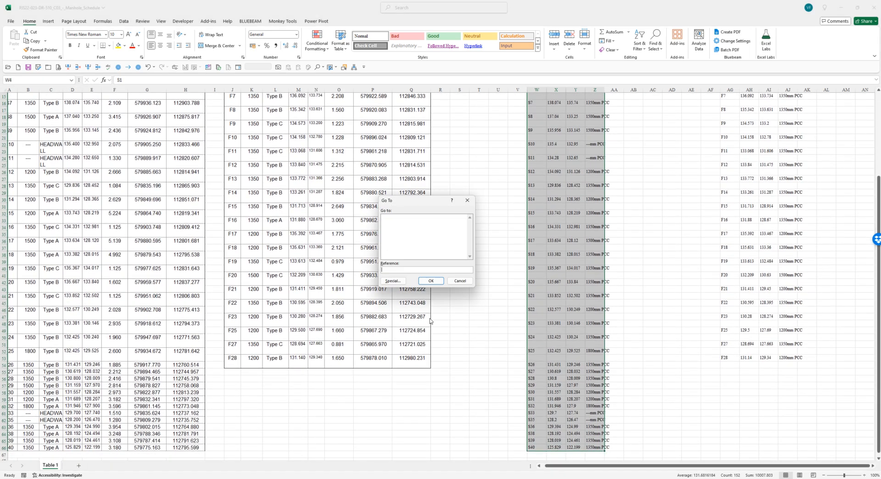
left_click(393, 280)
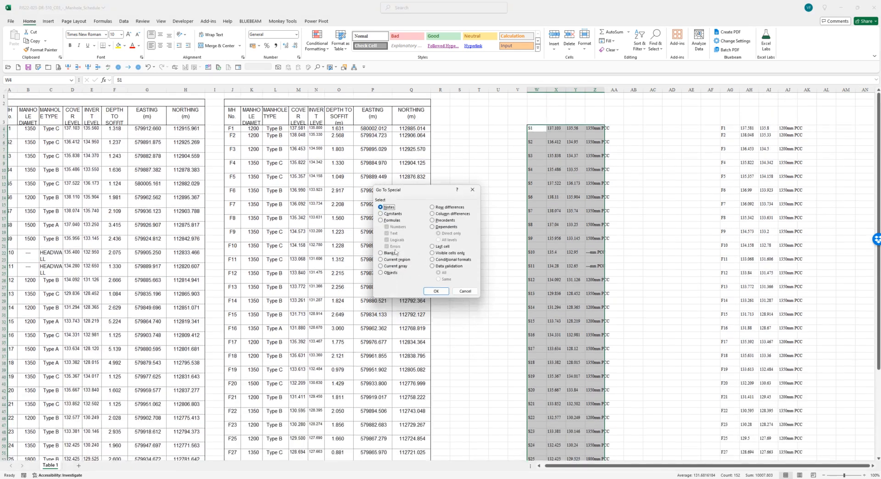
left_click(384, 254)
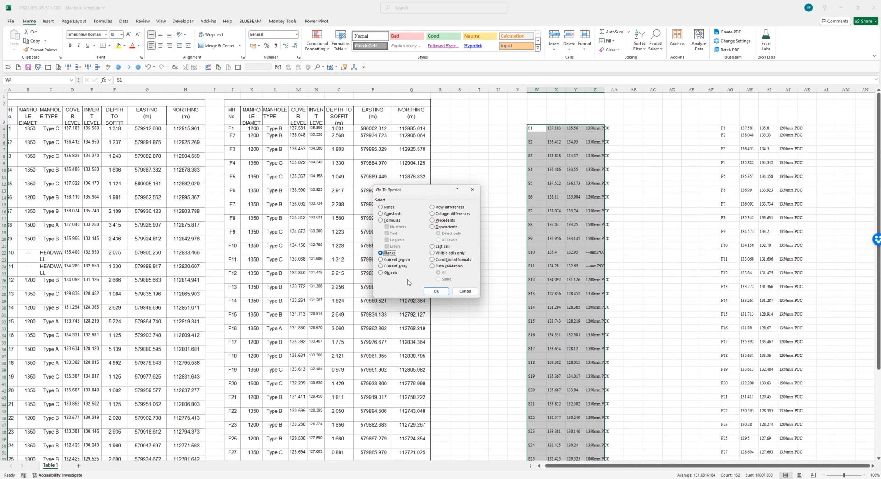
left_click(435, 292)
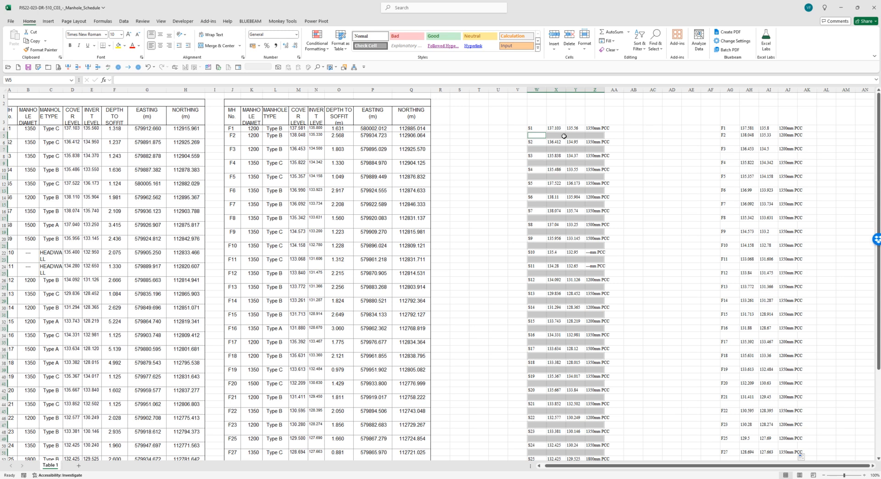
right_click(564, 137)
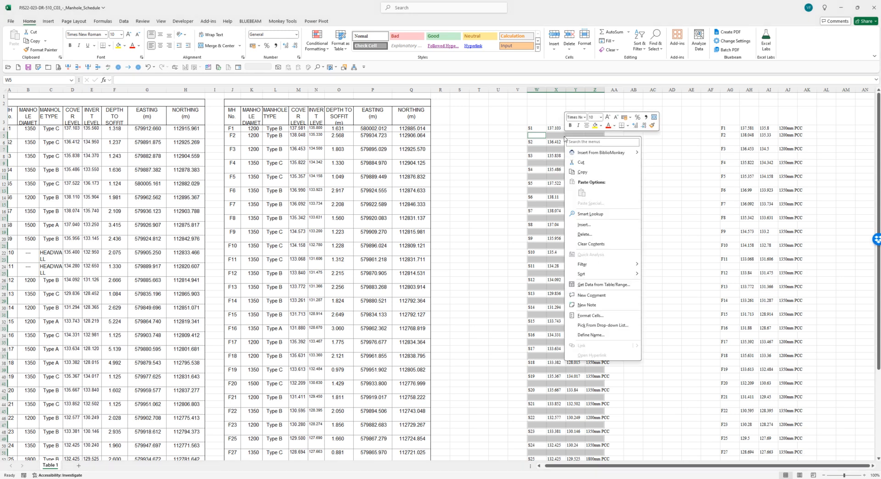
left_click(584, 235)
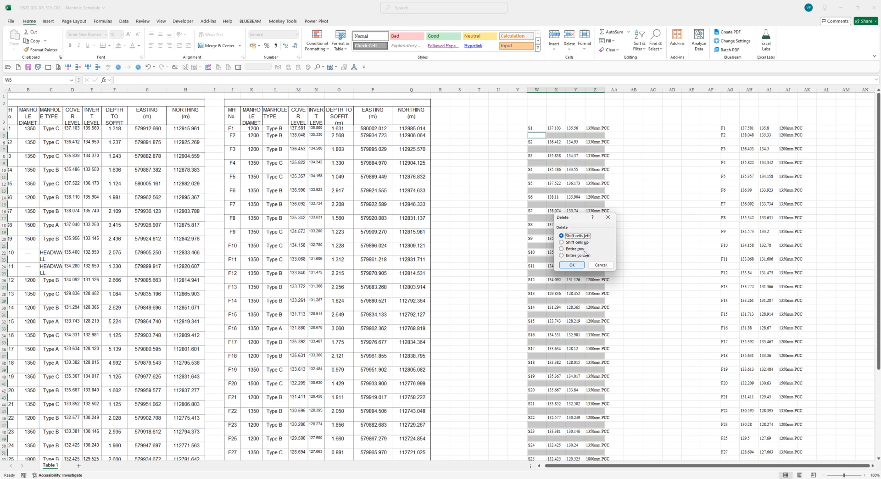
left_click(571, 264)
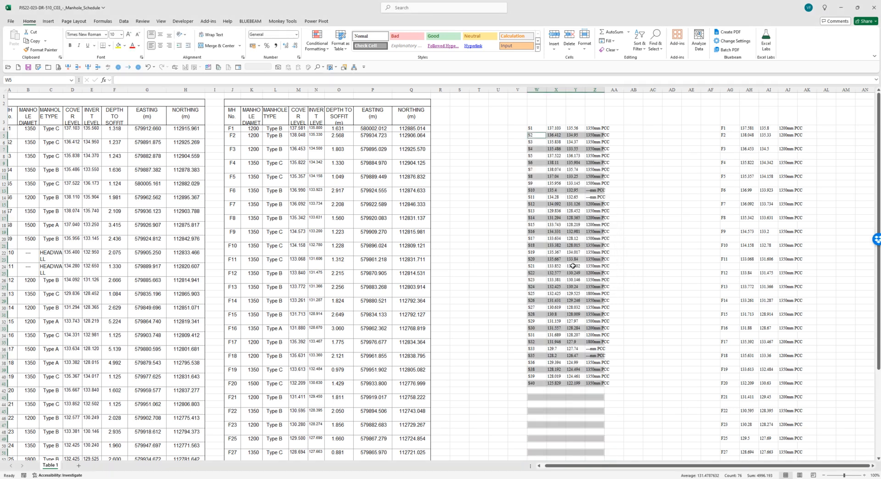
left_click(624, 273)
Select only the blank cells within the foul list AG4:AJ53 and delete them, shifting the remaining cells up
left_click_drag(725, 130, 780, 392)
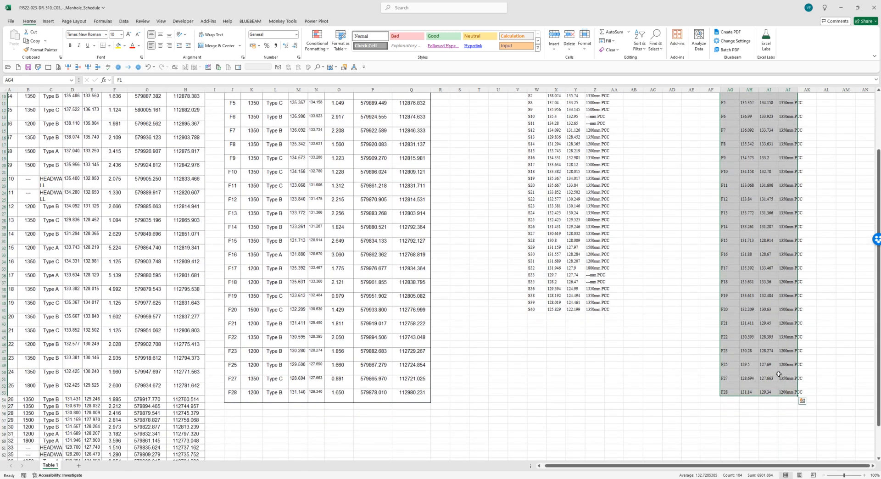
key("ctrl+g")
left_click(391, 281)
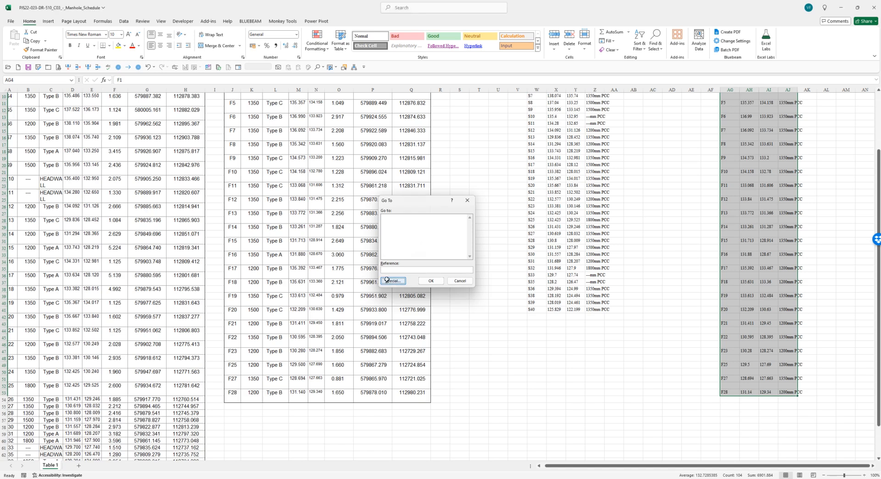
left_click(392, 253)
left_click(436, 291)
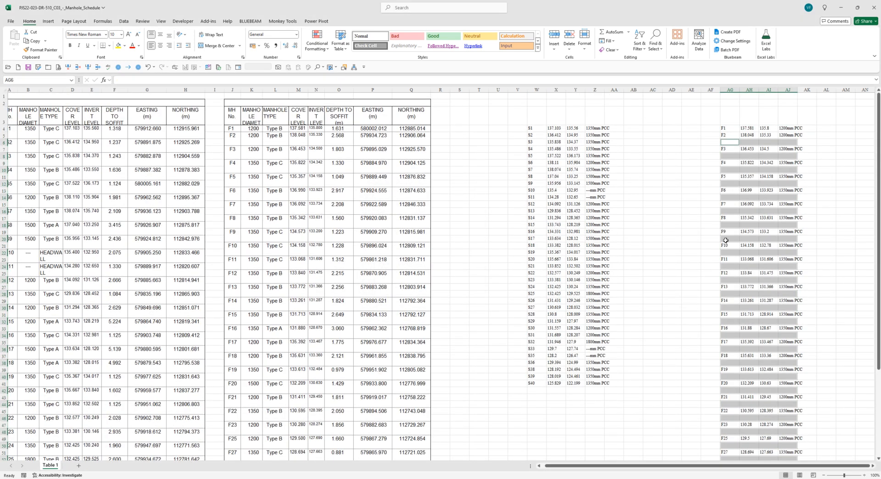
right_click(746, 211)
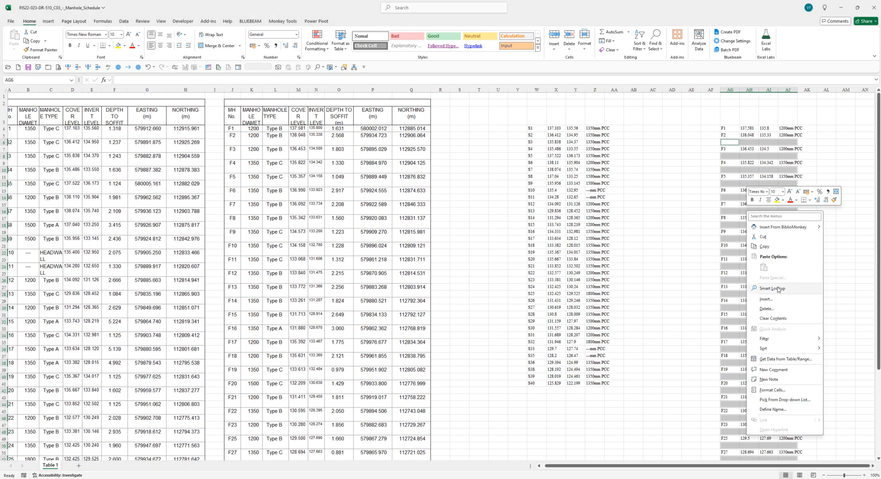
left_click(774, 310)
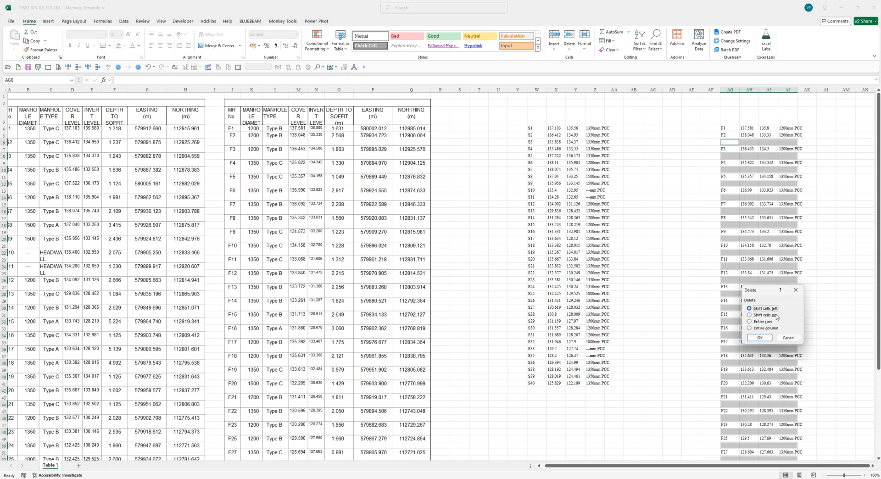
left_click(775, 315)
left_click(761, 337)
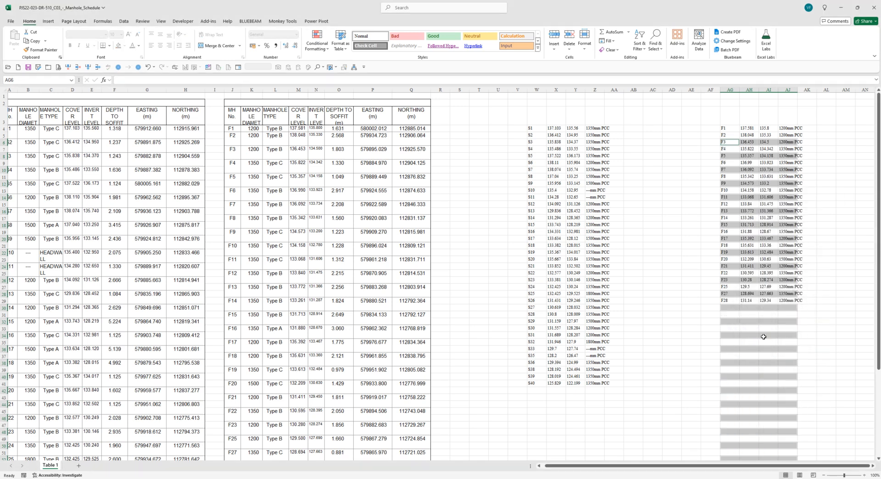
left_click(633, 294)
Copy the storm manhole numbers and levels from W4:Y41 and paste them as values at V5 in the Drainage Demo workbook
left_click_drag(541, 128, 575, 380)
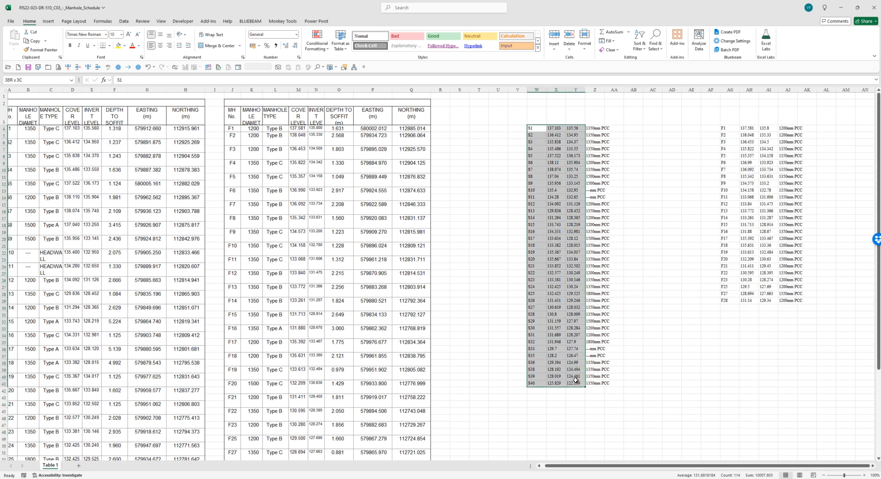
right_click(587, 387)
left_click(606, 172)
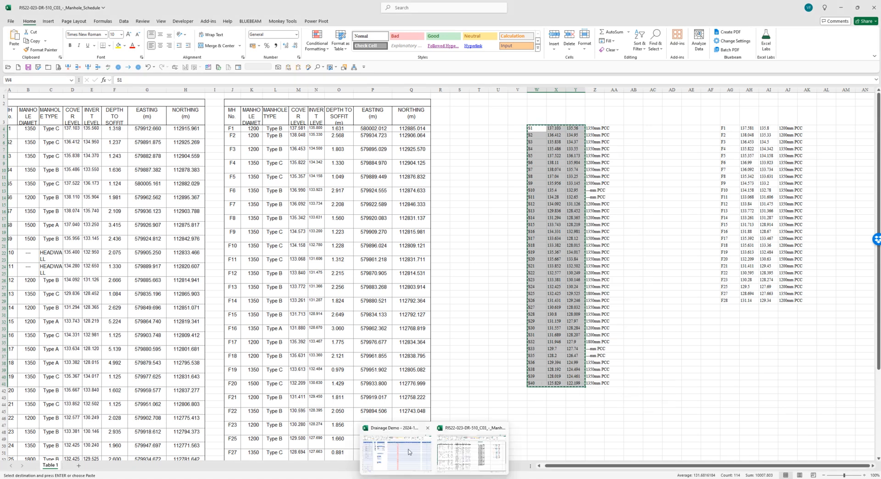
left_click(410, 452)
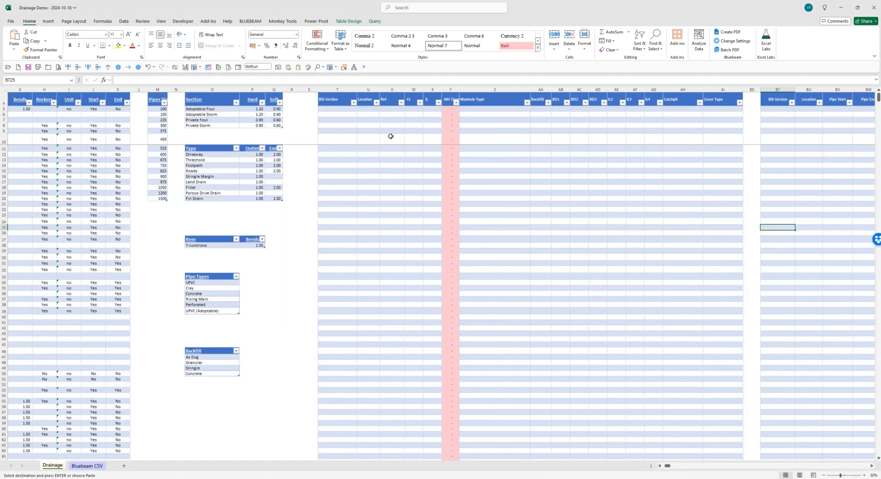
right_click(390, 108)
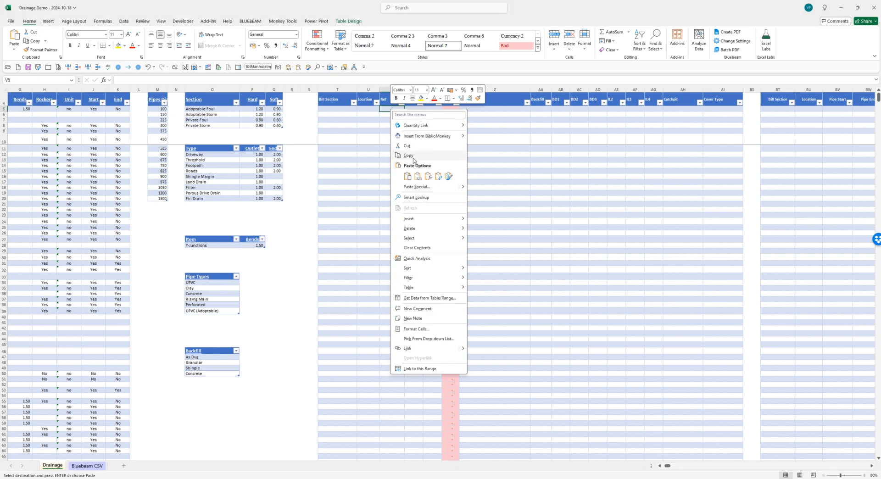
left_click(415, 176)
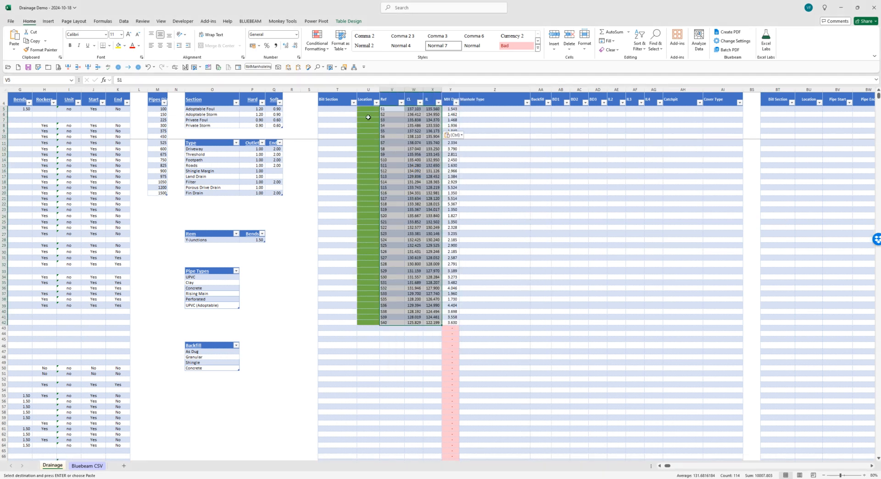
Set the Bill Section to Adoptable Storm in T5 and fill it down to T42 beside S40
left_click(349, 109)
left_click(359, 109)
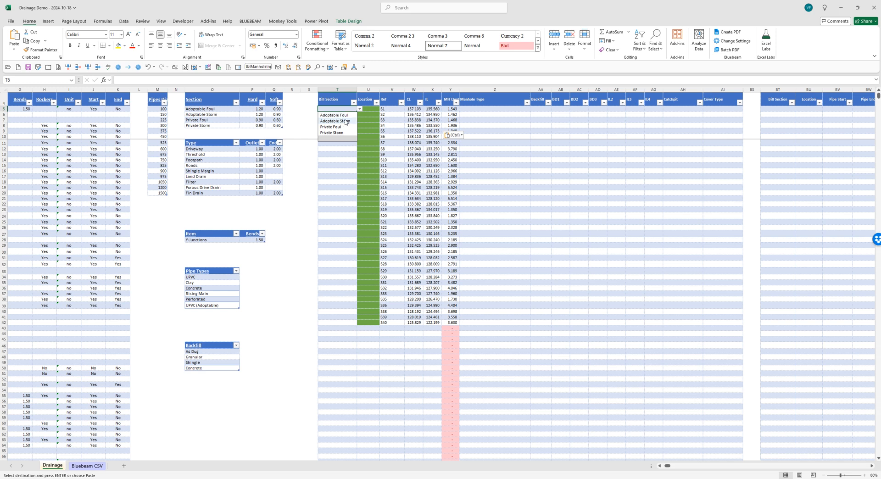
left_click(346, 121)
left_click_drag(356, 111, 349, 324)
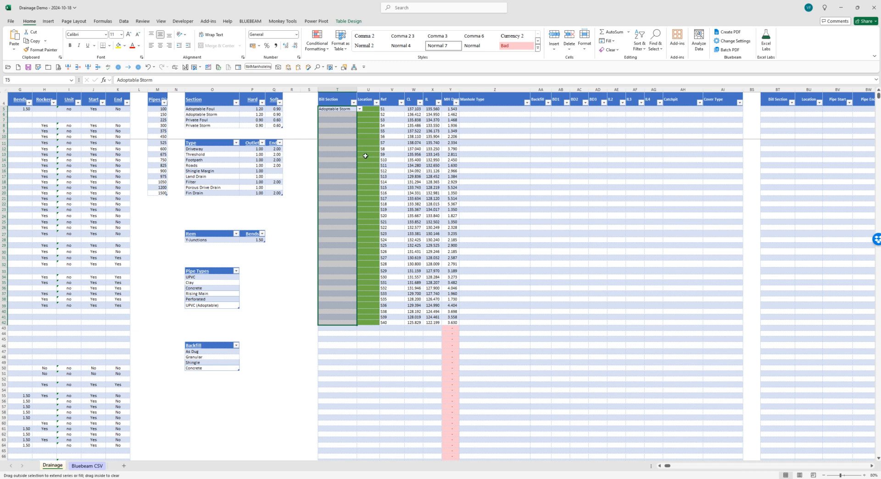
Enter Roads as the Location in U5 and fill it down to U42 beside S40
left_click(374, 109)
type("Roads")
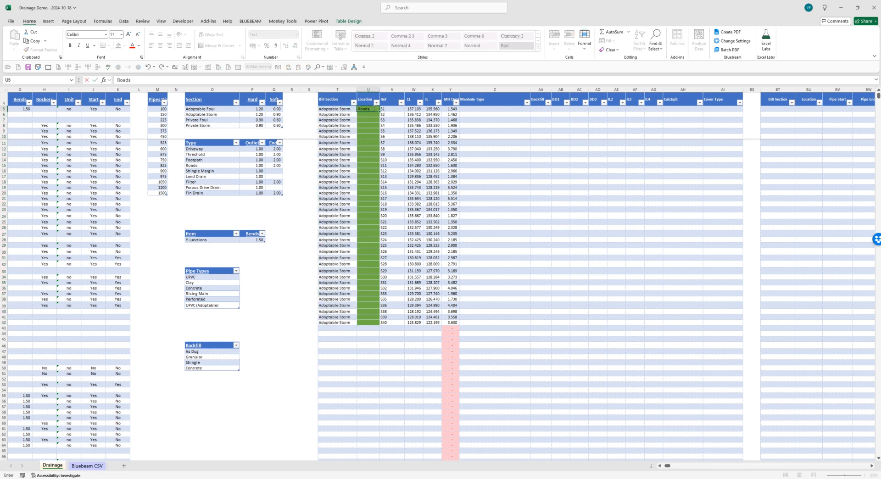
key("Return")
left_click(374, 108)
left_click_drag(381, 113, 378, 324)
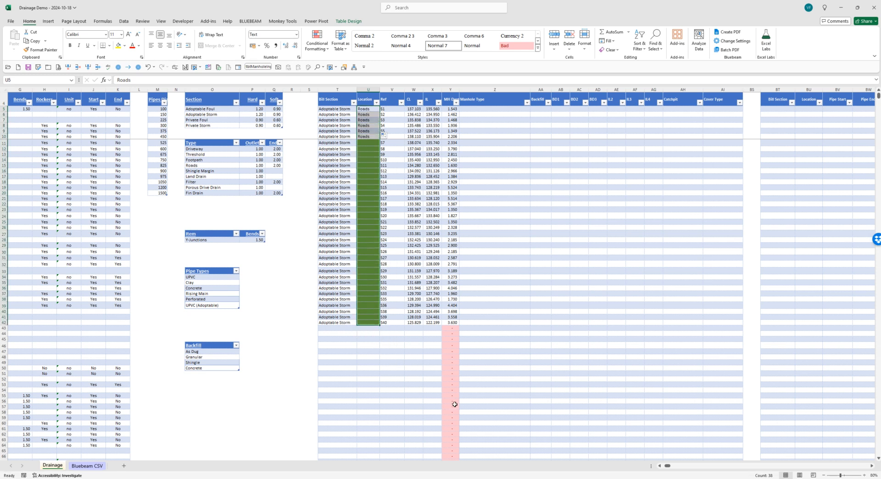
Copy the storm diameters Z4:Z41 from the manhole schedule workbook and paste them as values into Manhole Type from Z5 in Drainage Demo
mouse_move(434, 478)
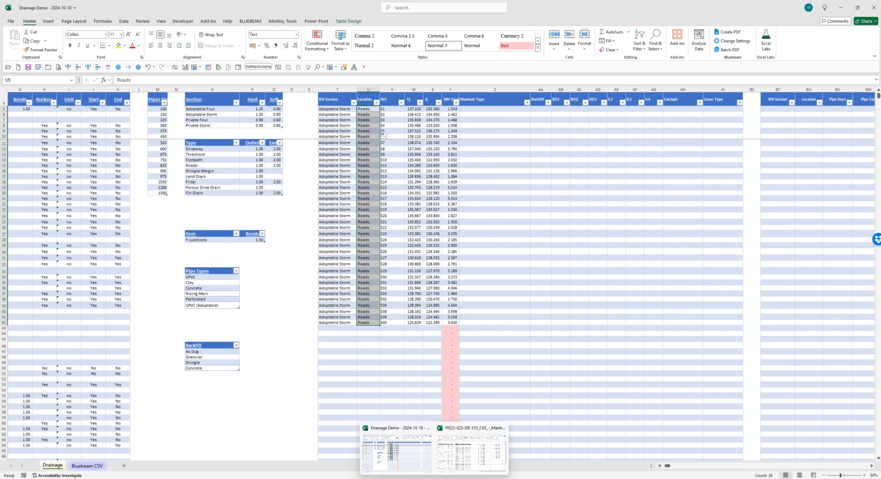
left_click(462, 465)
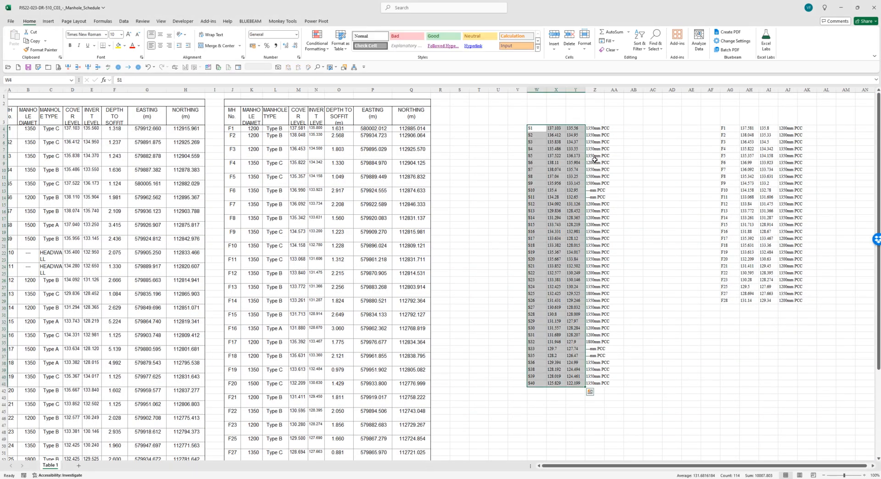
left_click_drag(591, 228, 596, 383)
key("ctrl+c")
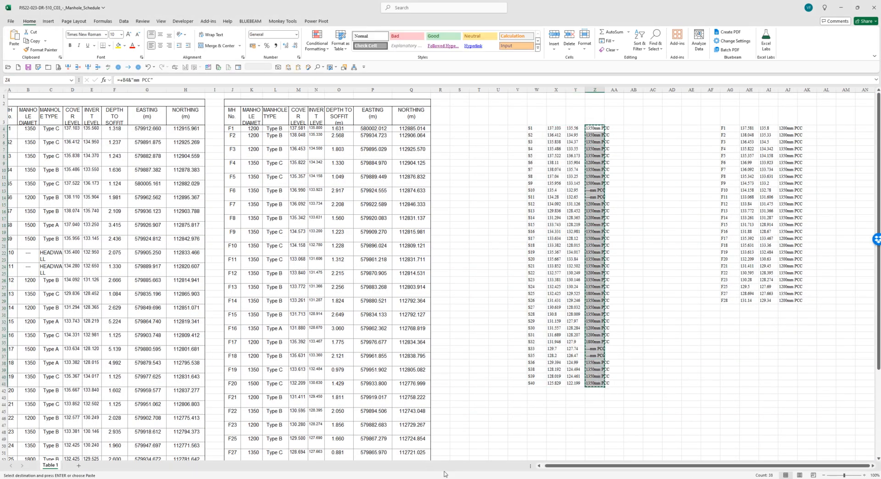
mouse_move(435, 478)
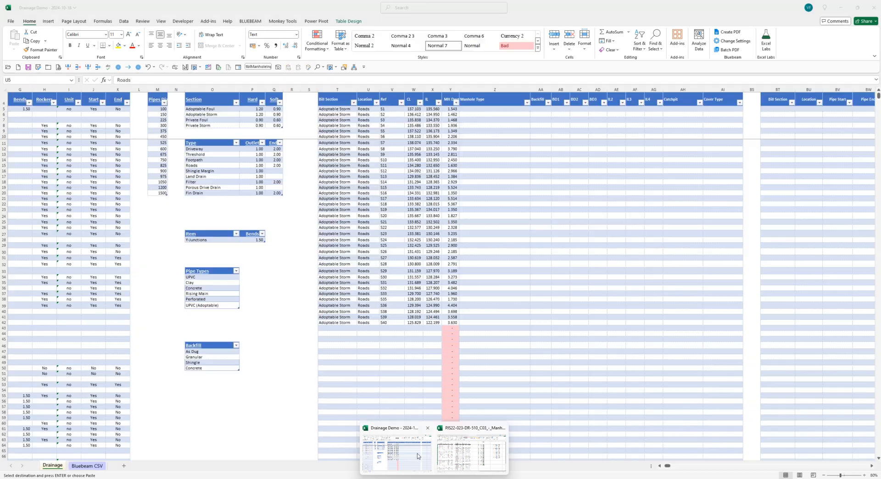
left_click(417, 453)
right_click(478, 107)
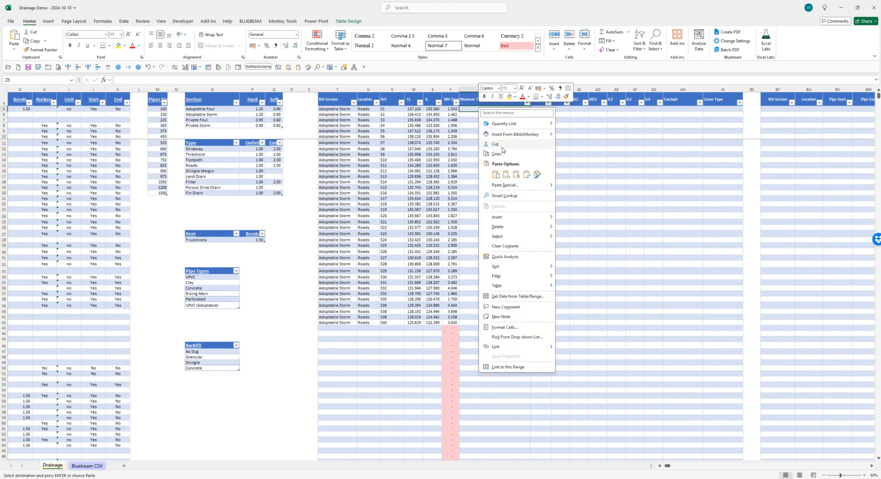
left_click(507, 173)
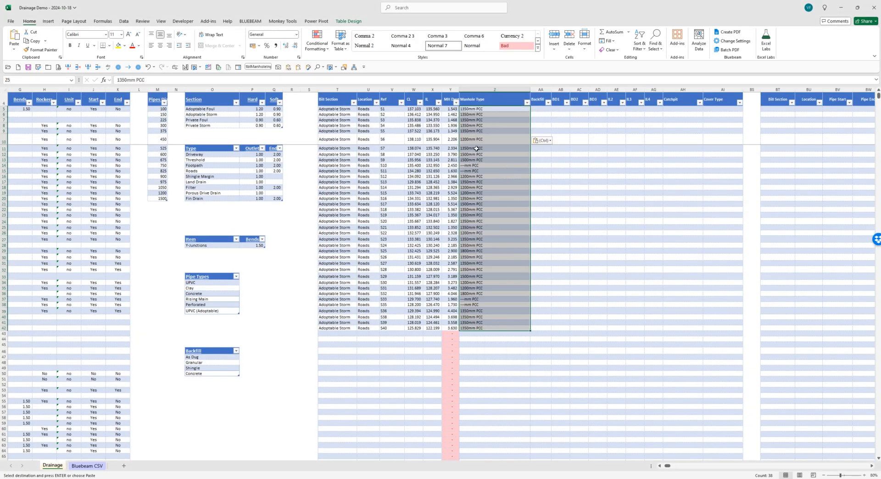
Clear the "---mm PCC" Manhole Type entries for S10, S11, S33 and S35
left_click_drag(468, 166, 469, 171)
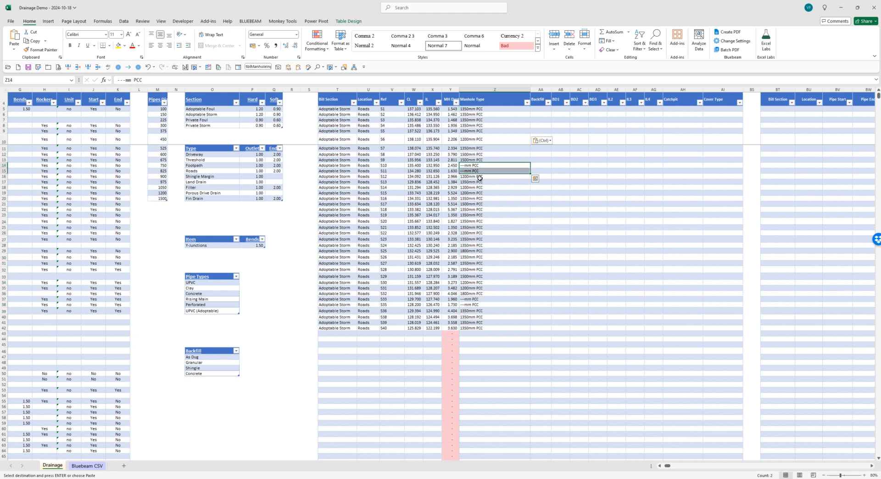
key("Delete")
left_click_drag(483, 297, 482, 304)
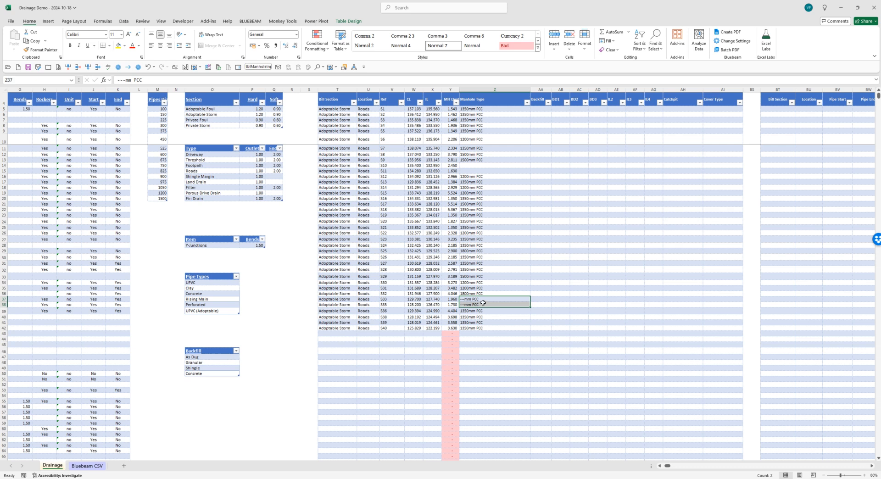
key("Delete")
Enter Concrete as the Backfill in AA5 and fill it down to AA42 beside S40
left_click(541, 110)
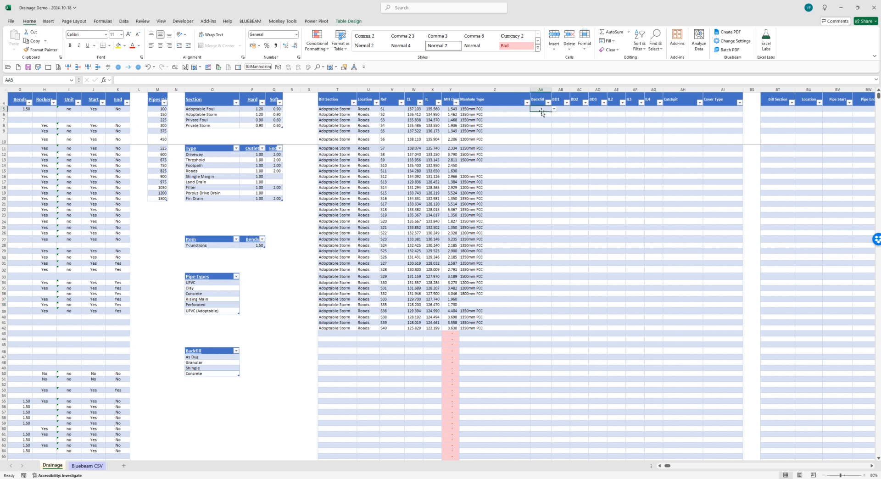
type("Concrete")
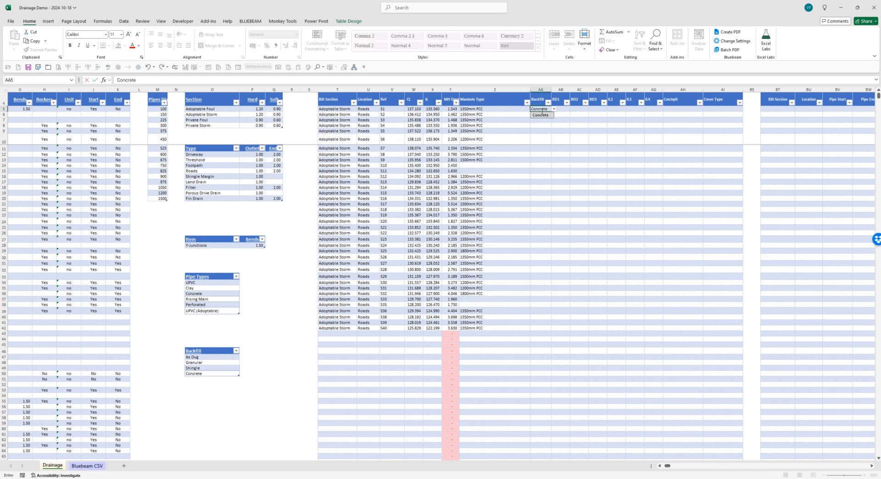
key("Return")
left_click(542, 109)
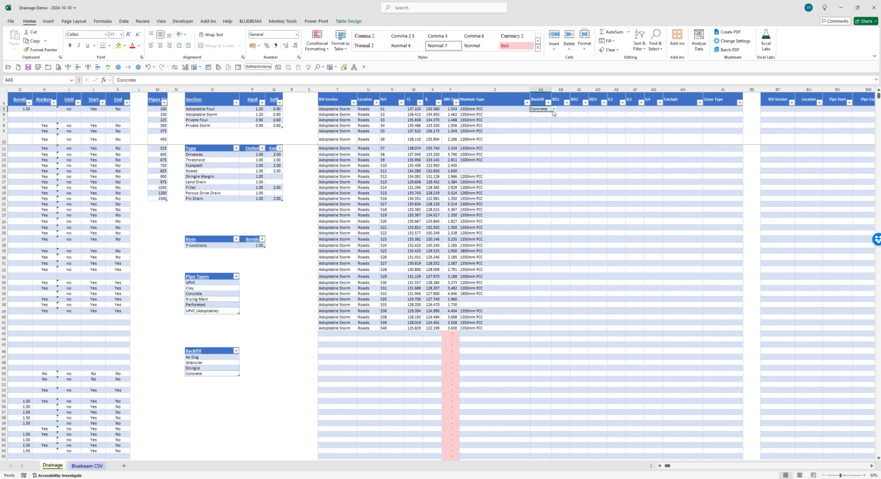
left_click_drag(552, 114, 535, 303)
Clear the Concrete Backfill entries for S10, S11, S33 and S35
left_click(535, 299)
key("Delete")
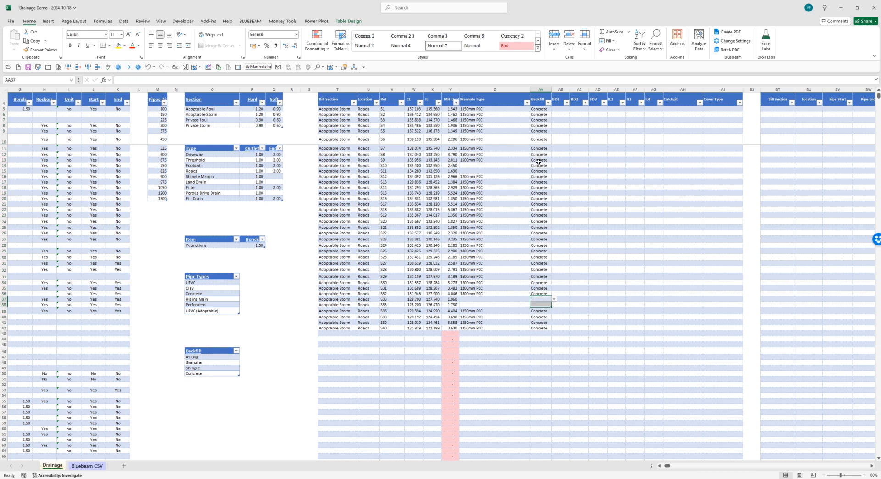
left_click_drag(539, 165, 536, 171)
key("Delete")
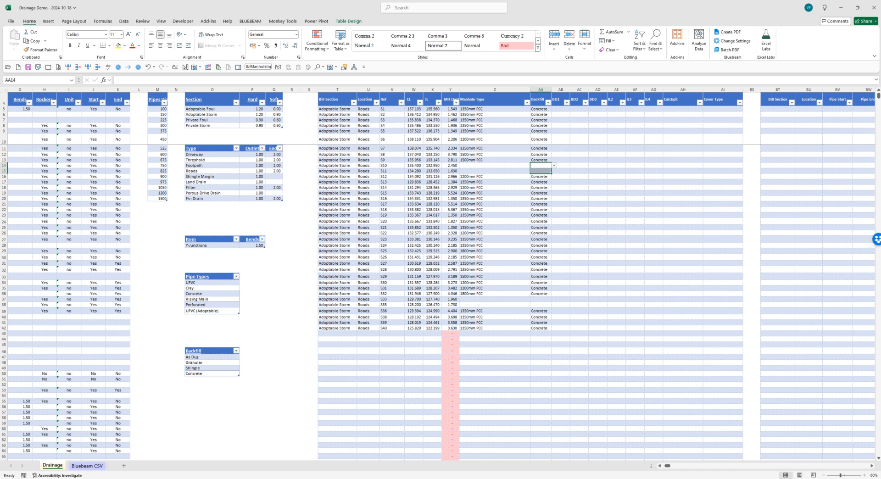
Copy the foul references and levels AG4:AI29 from the manhole schedule workbook and paste them as values from V45 in Drainage Demo
left_click(466, 456)
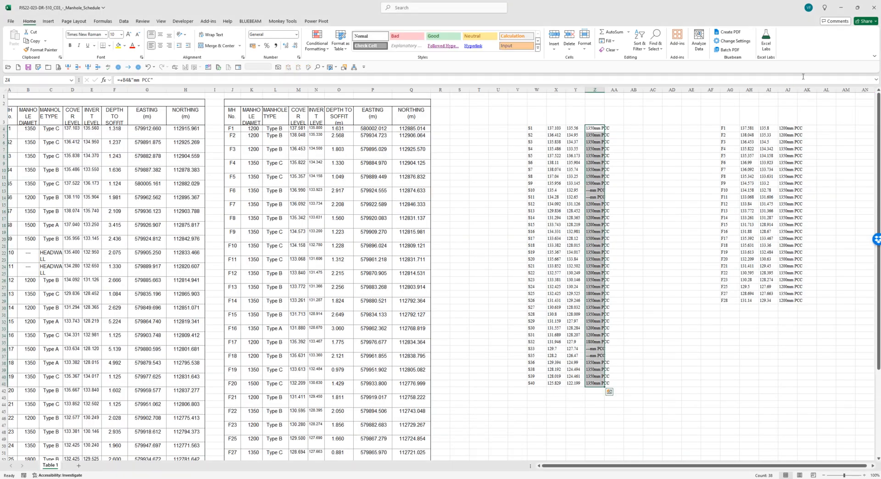
left_click_drag(724, 129, 763, 301)
key("ctrl+c")
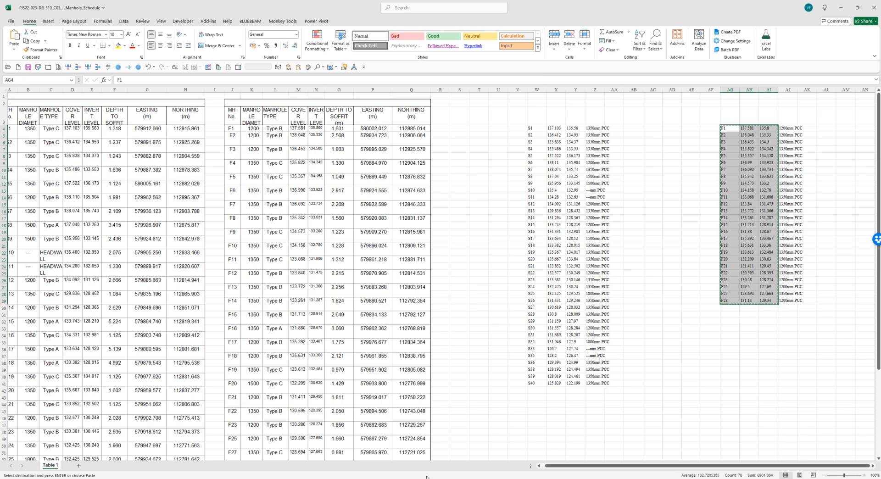
mouse_move(411, 477)
left_click(413, 463)
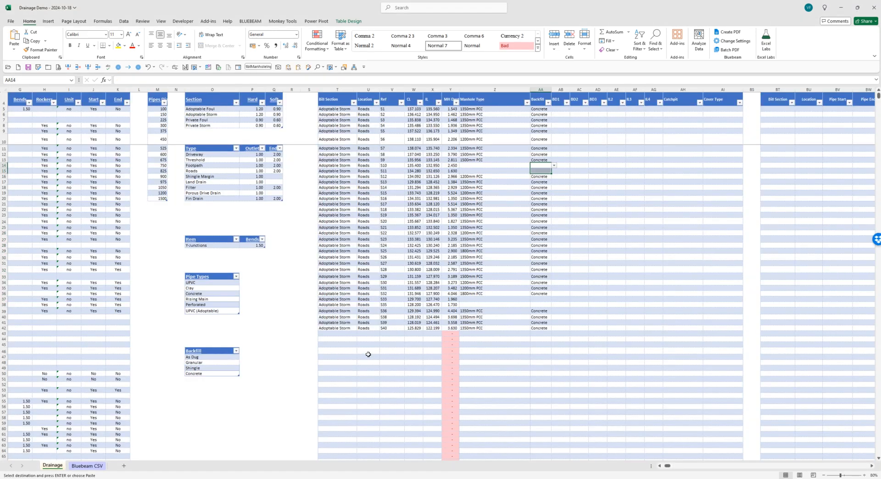
left_click(388, 347)
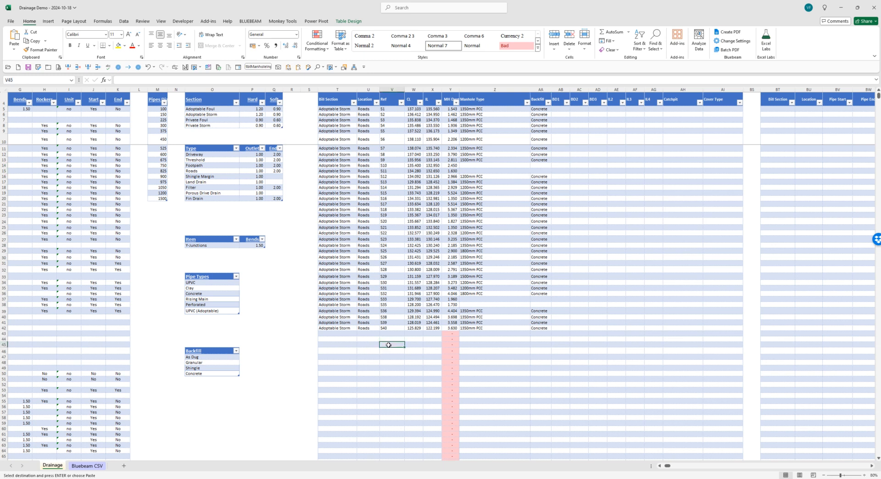
right_click(387, 347)
left_click(416, 146)
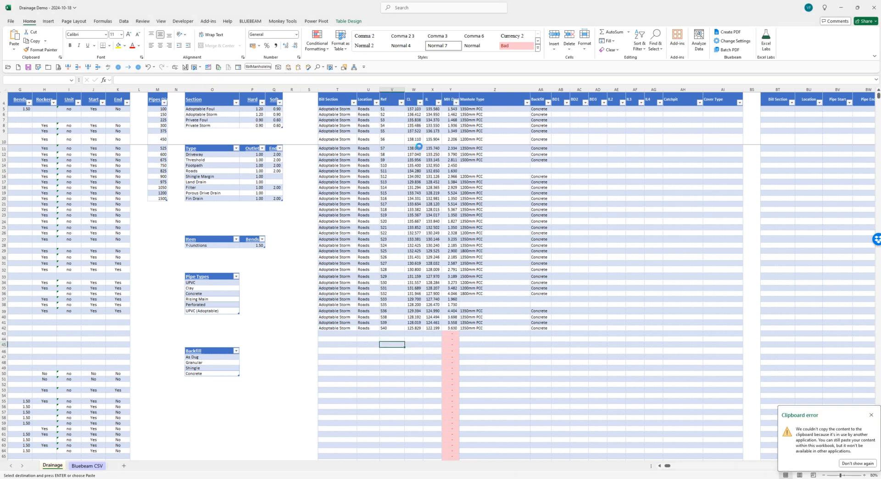
Set the Bill Section to Adoptable Foul in T45 and fill it down to T70 beside F28
left_click(343, 347)
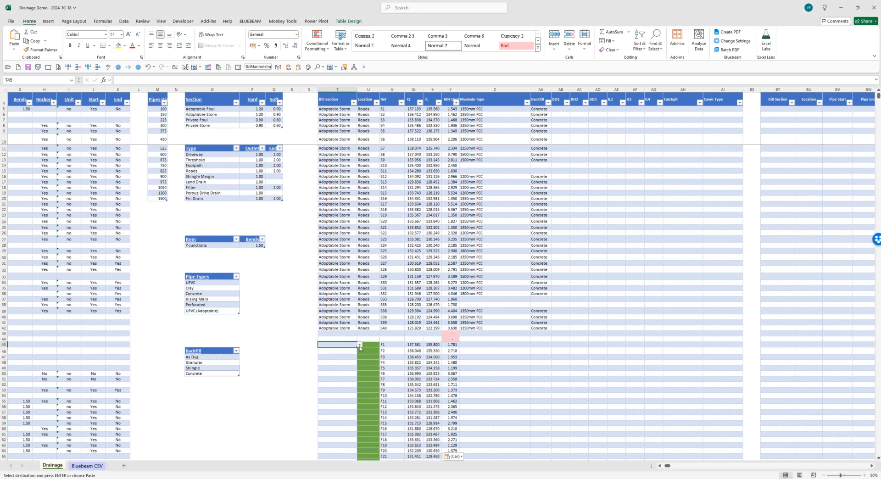
left_click(359, 345)
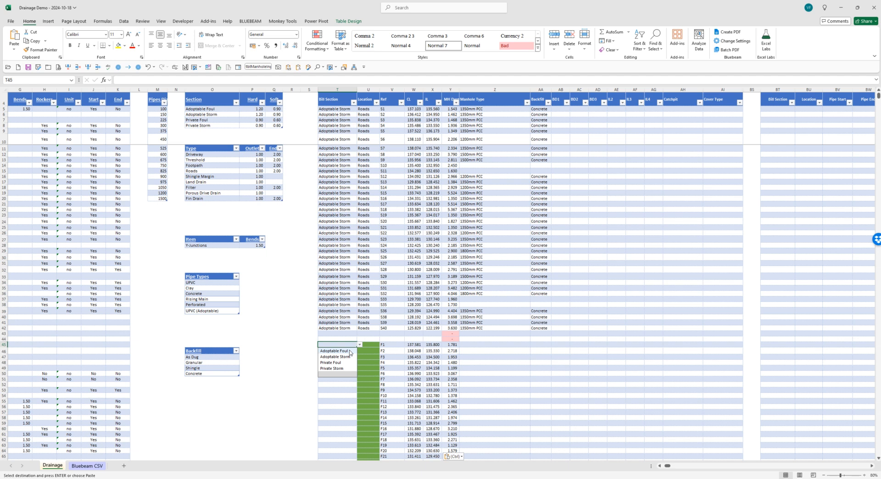
left_click(351, 352)
left_click_drag(356, 347, 353, 414)
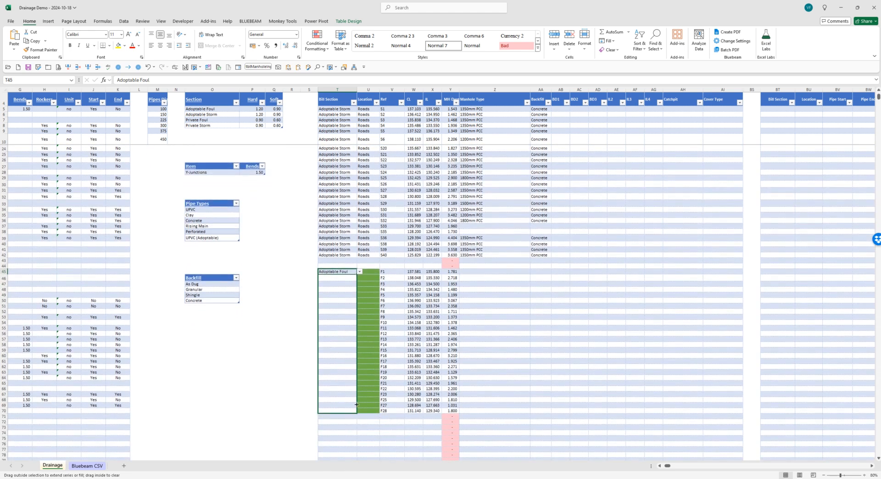
Copy the Roads location from U42 into U45:U70 for the foul manholes
left_click(367, 255)
key("ctrl+c")
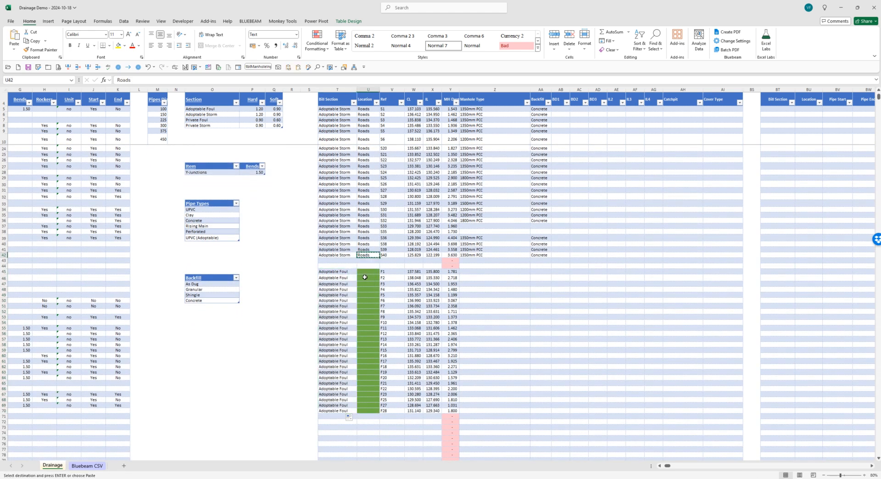
left_click_drag(368, 270, 367, 411)
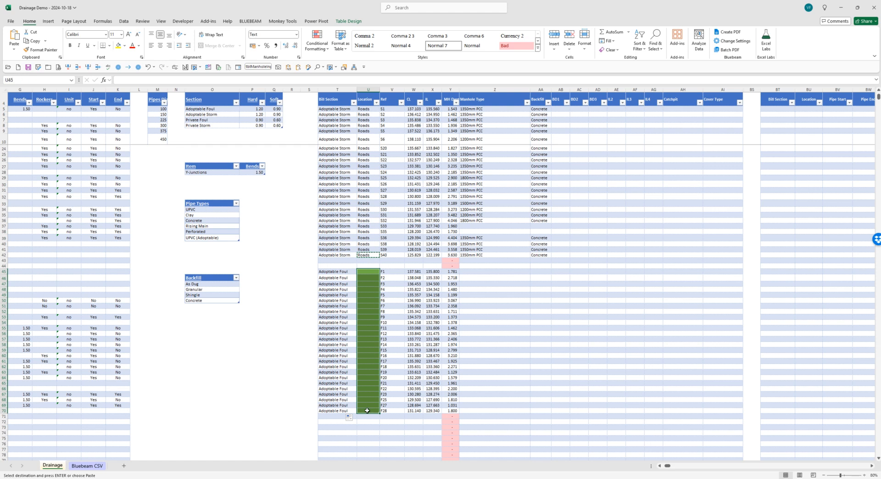
key("ctrl+v")
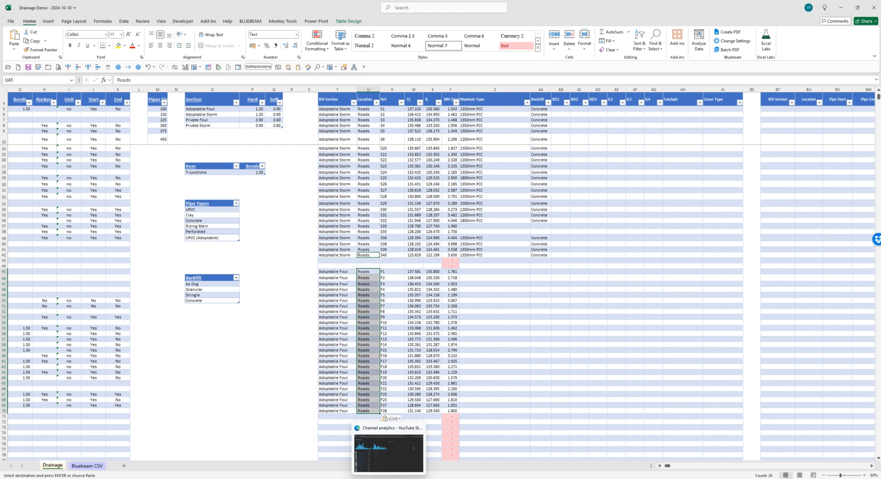
Copy the foul diameters AJ4:AJ29 from the manhole schedule workbook and paste them as values into Manhole Type from Z45 in Drainage Demo
left_click(476, 463)
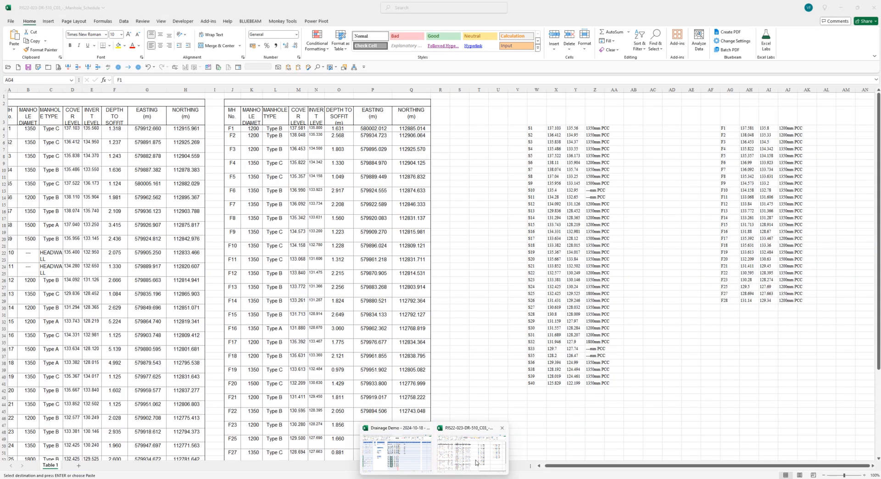
left_click_drag(790, 129, 788, 301)
key("ctrl+c")
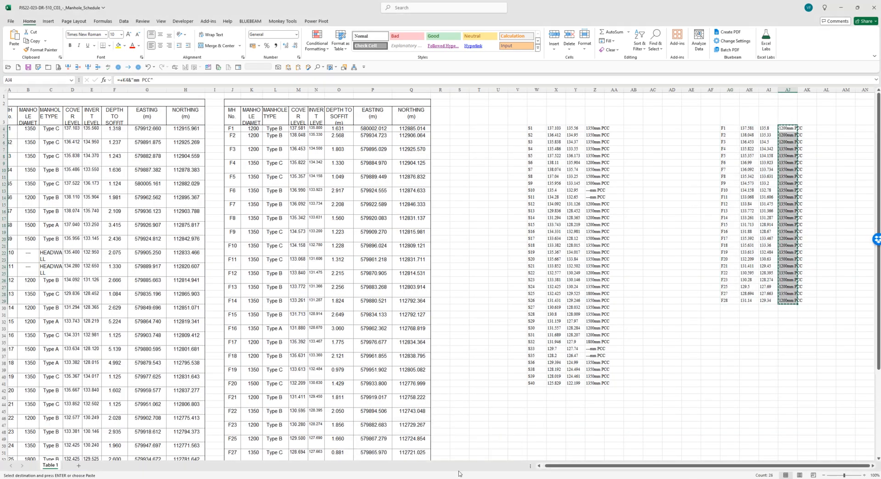
left_click(397, 449)
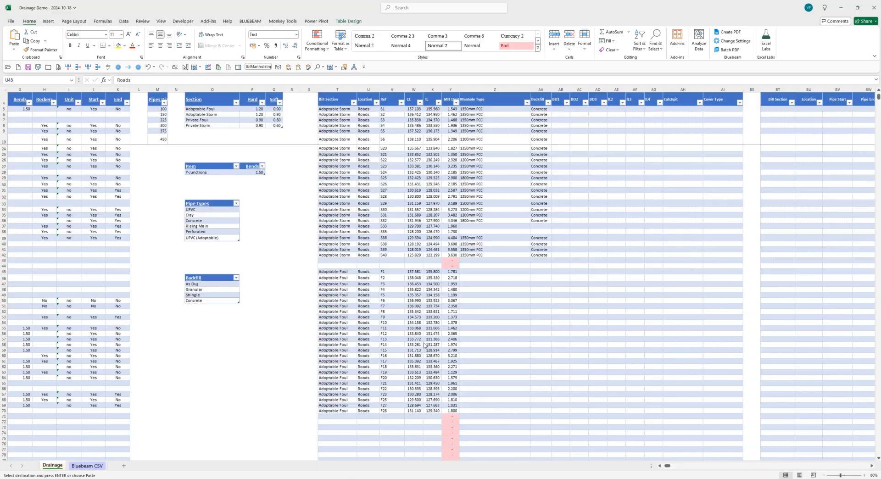
left_click(470, 271)
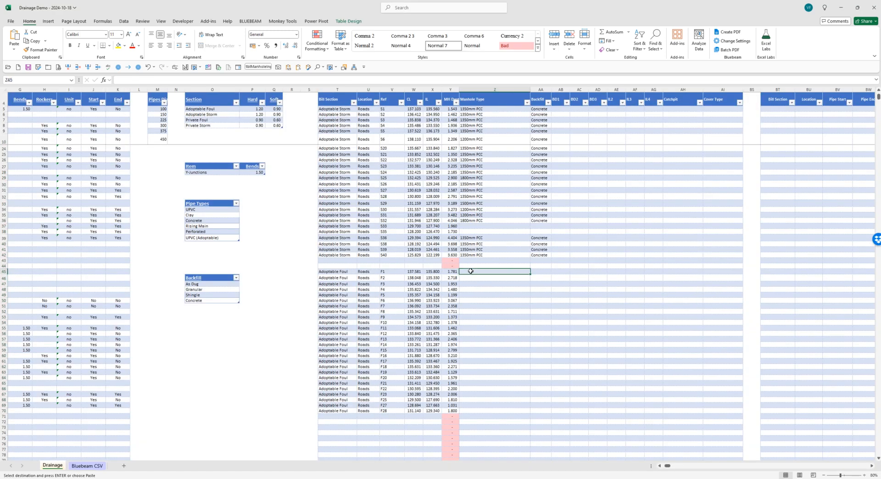
key("ctrl+v")
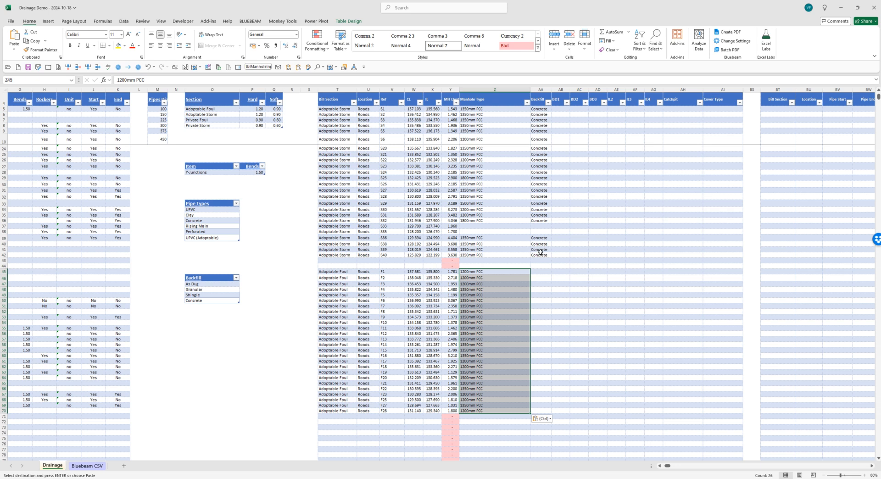
Copy the Concrete backfill from AA42 into AA45:AA70 for the foul manholes
left_click(540, 255)
key("ctrl+c")
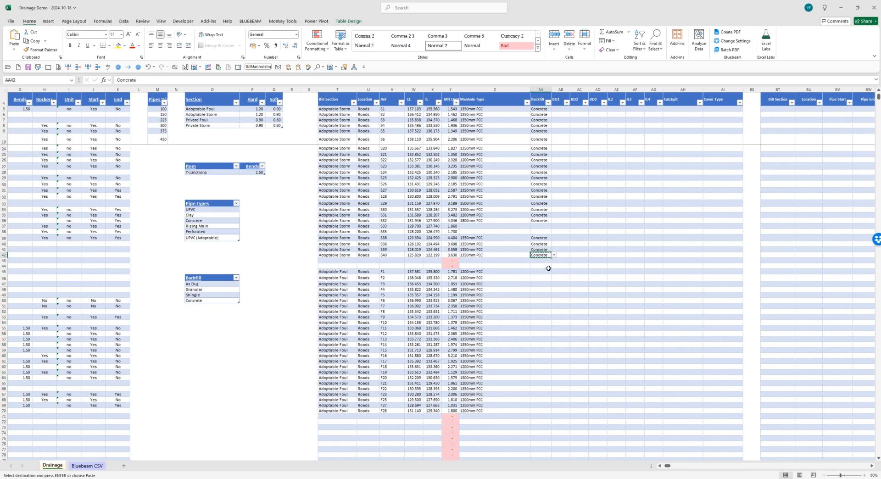
left_click_drag(547, 271, 542, 411)
key("ctrl+v")
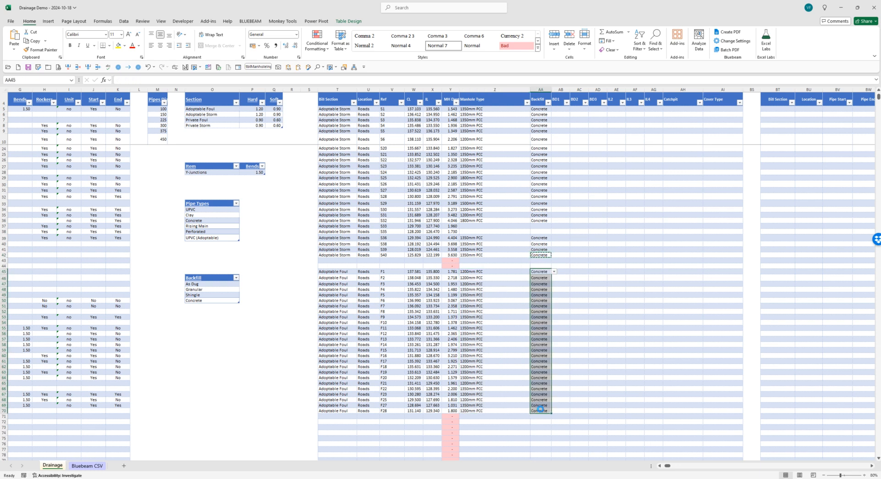
Review the generated manhole bill items with their quantities, rates and section totals, continuing across the location breakdown to the Roads column
left_click(520, 349)
scroll(518, 341, "up", 5)
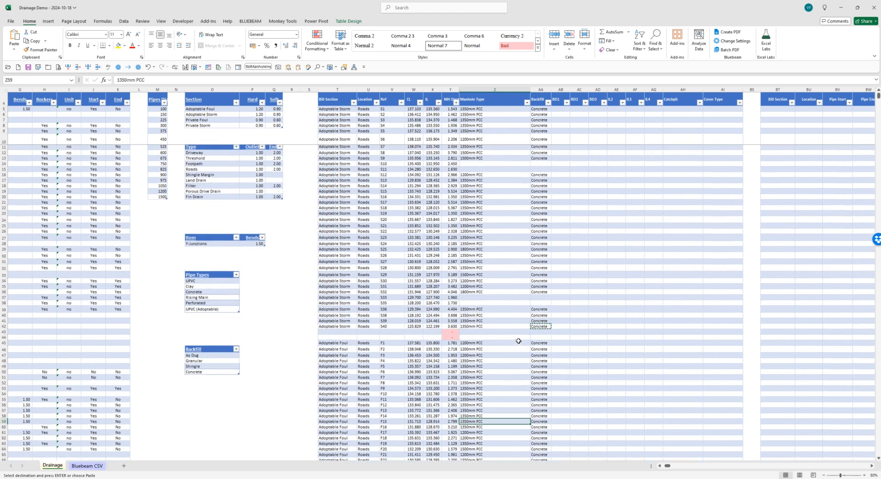
left_click(491, 253)
key("Right")
key("Right")
key("Right")
key("Right")
key("Right")
key("Right")
key("Right")
key("Right")
key("Right")
key("Right")
key("Right")
key("Right")
key("Right")
key("Right")
key("Right")
key("Right")
key("Right")
key("Right")
key("Right")
key("Right")
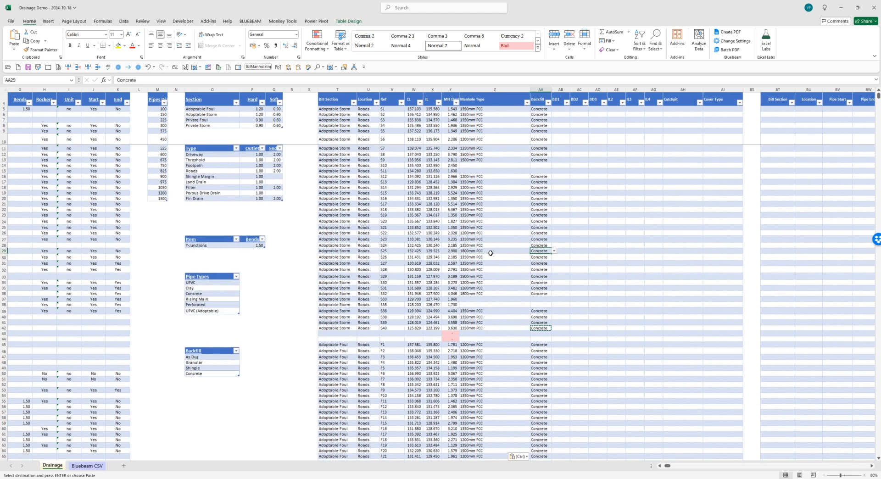
key("Right")
key("Right")
key("Right")
key("Right")
key("Right")
key("Right")
key("Right")
key("Right")
key("Right")
key("Right")
key("Right")
key("Right")
key("Right")
key("Right")
key("Right")
key("Right")
key("Right")
key("Right")
key("Right")
key("Right")
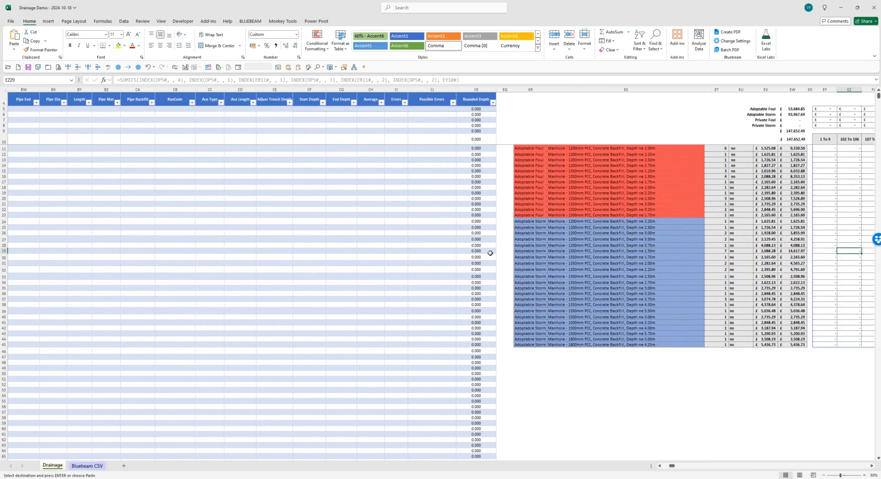
key("Right")
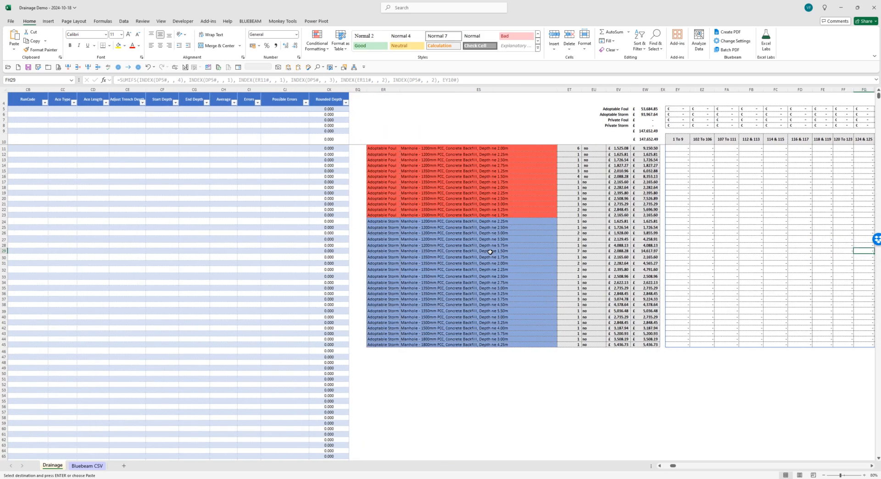
key("Right")
key("Right")
key("Right")
key("Right")
key("Right")
key("Right")
key("Right")
key("Right")
key("Right")
key("Right")
key("Right")
key("Right")
key("Right")
key("Right")
key("Right")
key("Right")
key("Right")
key("Right")
key("Right")
key("Right")
key("Right")
key("Right")
key("Right")
key("Right")
key("Right")
key("Right")
key("Right")
key("Right")
key("Right")
Examine the manhole quantities in the Roads column against the neighbouring location columns of the breakdown
left_click(842, 149)
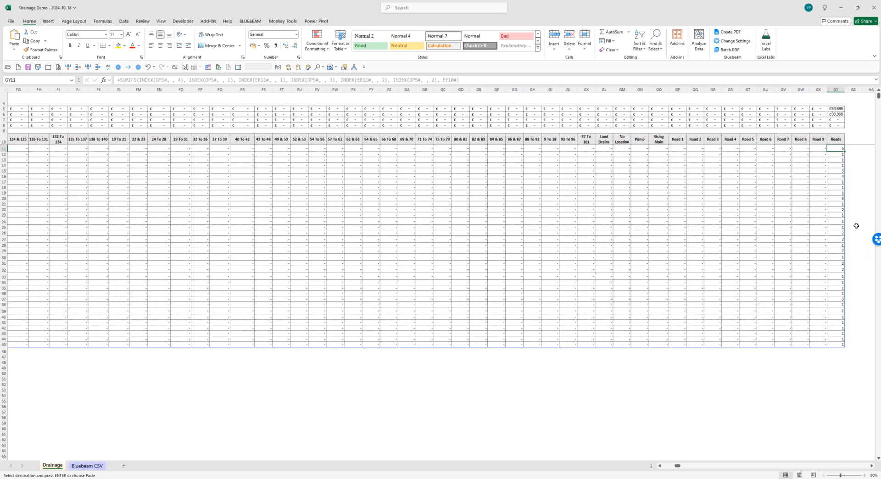
left_click(820, 139)
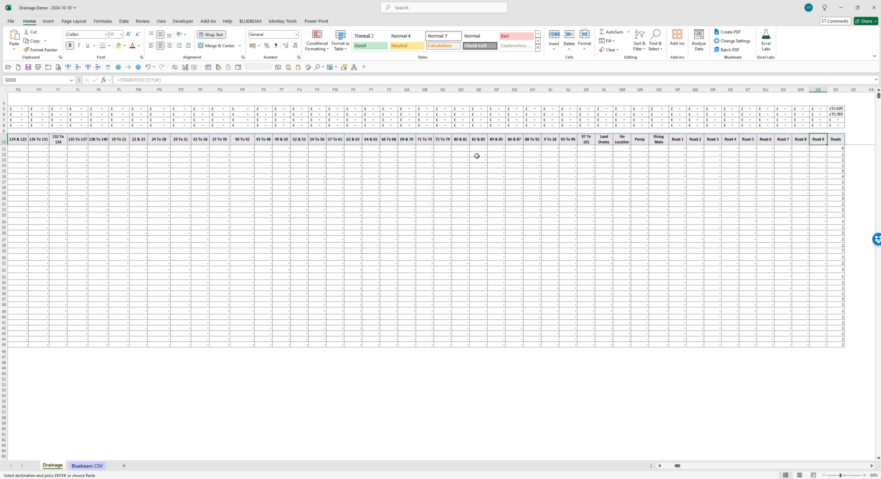
left_click(839, 150)
left_click(831, 217)
key("Left")
key("Left")
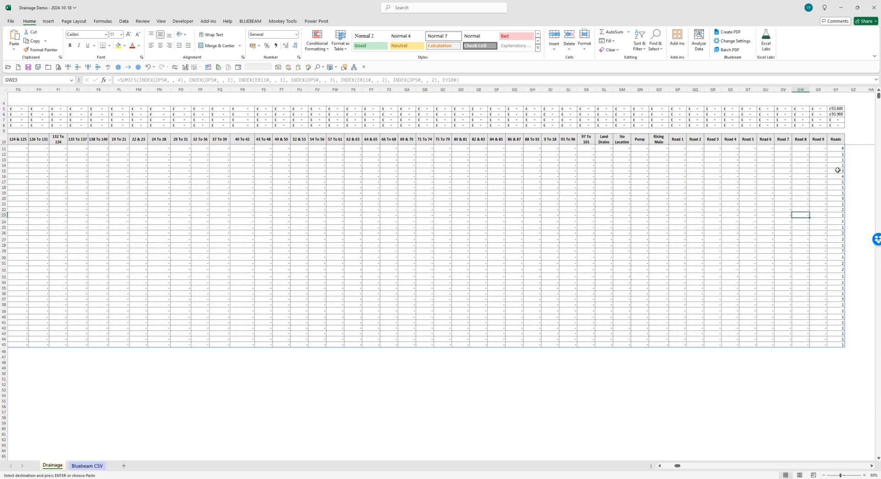
key("Left")
key("Left")
key("Left")
Inspect the Adoptable Foul and Adoptable Storm cost totals for Roads in GY5 and GY6, and check back along the other locations in row 6
left_click(837, 109)
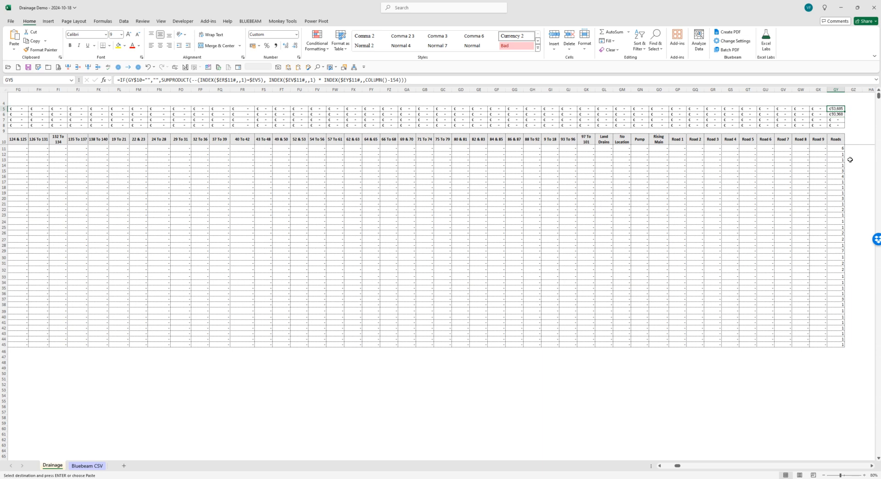
key("Down")
key("Left")
key("Left")
key("Left")
key("Left")
key("Left")
key("Left")
key("Left")
key("Left")
key("Left")
key("Left")
key("Left")
key("Left")
key("Left")
key("Left")
key("Left")
key("Left")
key("Left")
key("Left")
key("Left")
key("Left")
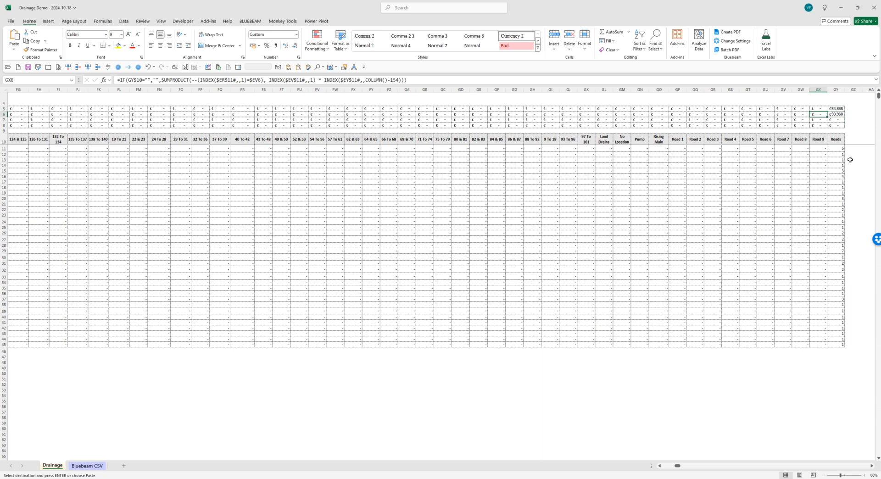
key("Left")
key("Left")
key("Left")
key("Left")
key("Left")
key("Left")
key("Left")
key("Left")
key("Left")
key("Left")
key("Left")
key("Left")
key("Left")
key("Left")
key("Left")
key("Left")
key("Left")
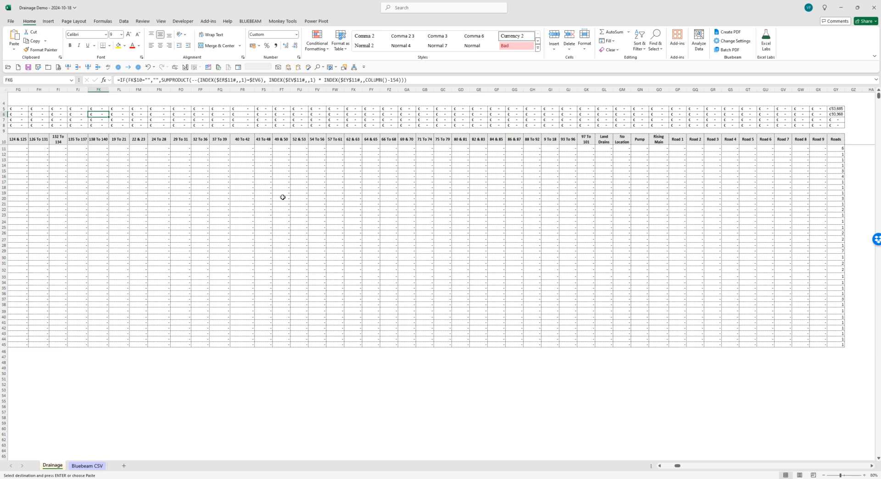
Check the location breakdown from the Roads column back to the manhole bill items with their quantities, rates and section totals
left_click(297, 218)
key("Left")
key("Left")
key("Left")
key("Left")
key("Left")
key("Left")
key("Left")
key("Left")
key("Left")
key("Left")
key("Left")
key("Left")
key("Left")
key("Left")
key("Left")
key("Left")
key("Left")
key("Left")
key("Left")
key("Left")
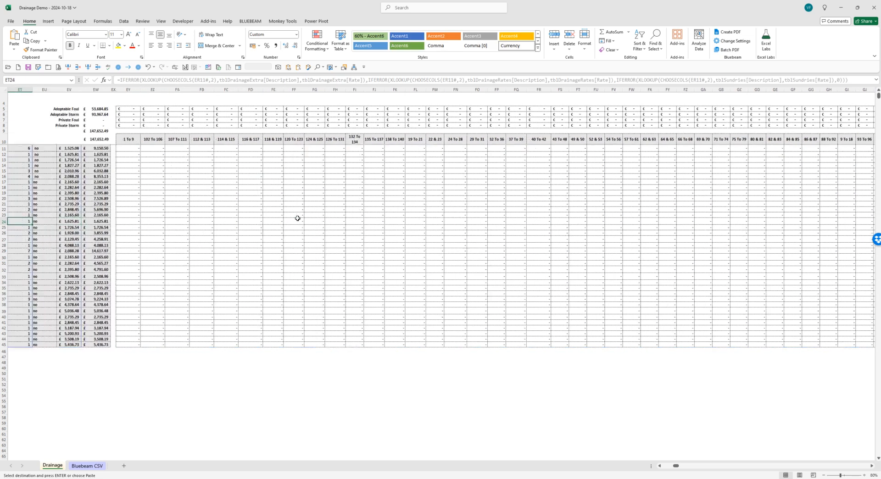
key("Left")
key("Left")
key("Left")
key("Left")
key("Left")
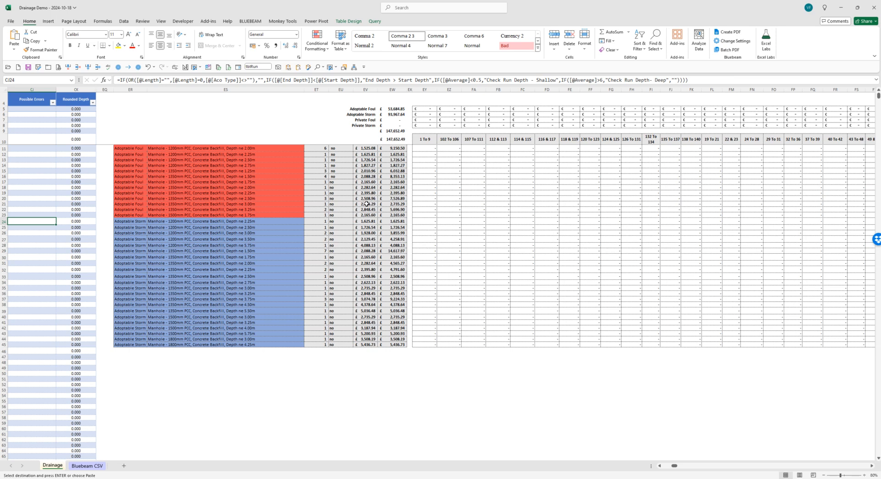
Look over the item and setup tables at the sheet's start, the manhole schedule and the start of the pipe table
left_click(528, 175)
key("Left")
key("Left")
key("Left")
key("Left")
key("Left")
key("Left")
key("Left")
key("Left")
key("Left")
key("Left")
key("Left")
key("Left")
key("Left")
key("Left")
key("Left")
key("Left")
key("Left")
key("Left")
key("Left")
key("Left")
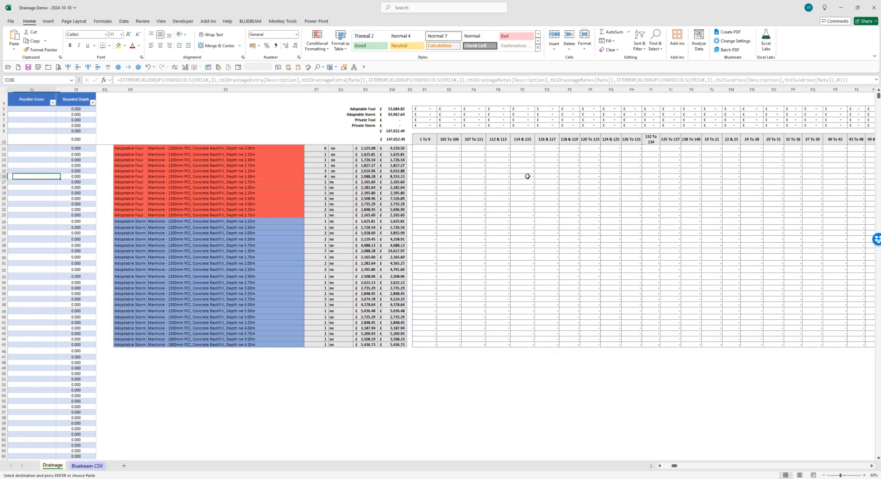
key("Left")
key("Left")
key("Left")
key("Left")
key("Left")
key("Left")
key("Left")
key("Left")
key("Left")
key("Left")
key("Left")
key("Left")
key("Left")
key("Left")
key("Left")
key("Left")
key("Left")
key("Left")
key("Left")
key("Left")
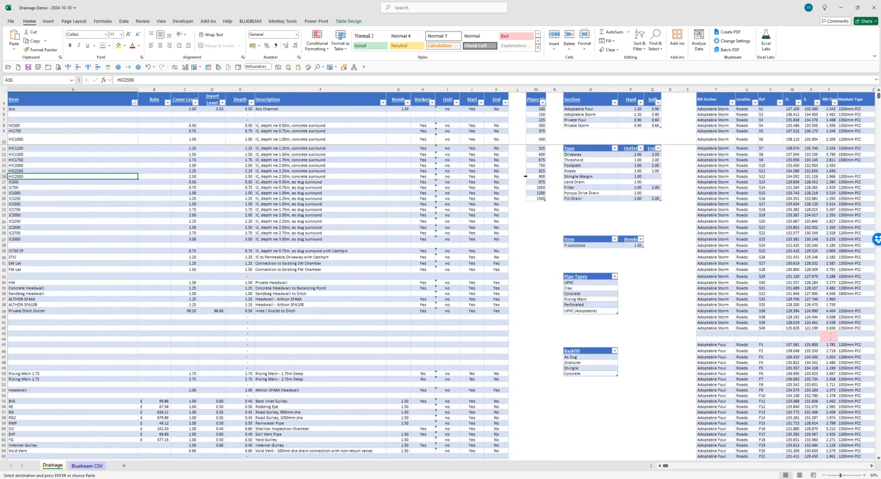
key("Right")
key("Right")
key("Right")
key("Right")
key("Right")
key("Right")
key("Right")
key("Right")
key("Right")
key("Right")
key("Right")
key("Right")
key("Right")
key("Right")
key("Right")
key("Right")
key("Right")
key("Right")
key("Right")
key("Right")
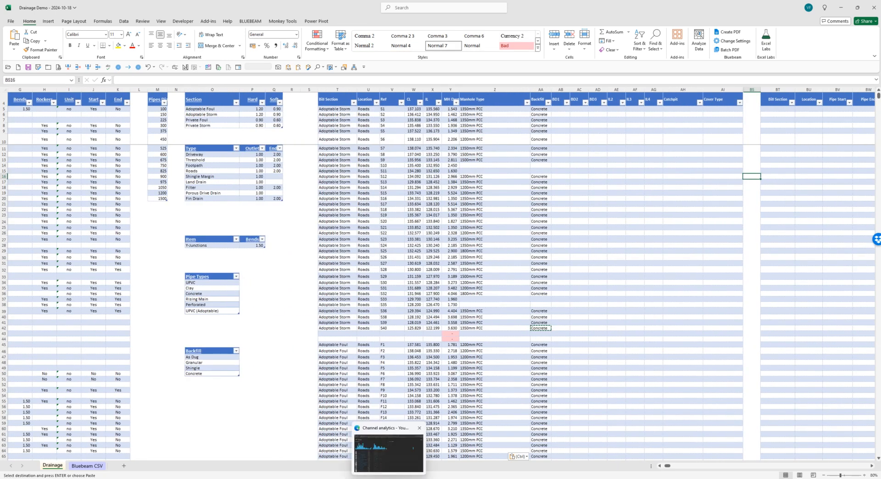
Switch to Bluebeam Revu's Drainage Demo Part 2 drawing and measure the F6 to F2 foul run as Granular; Clay, about 33 m
left_click(647, 478)
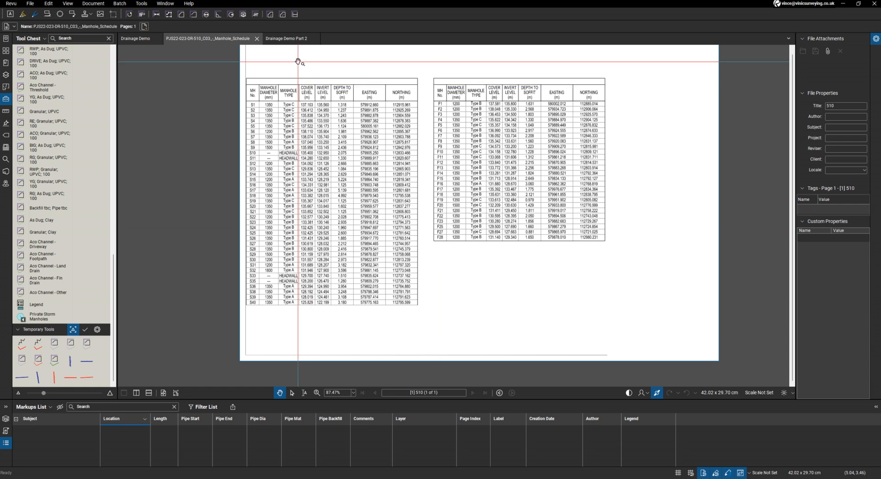
left_click(290, 38)
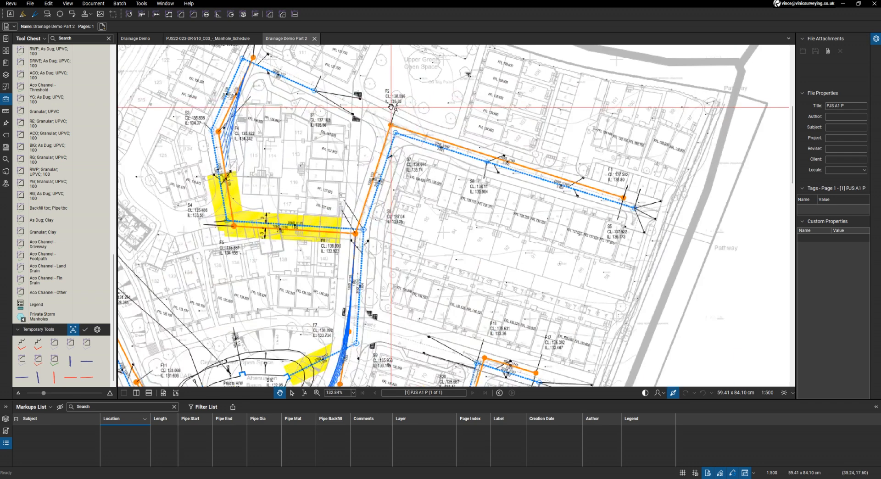
scroll(82, 282, "up", 12)
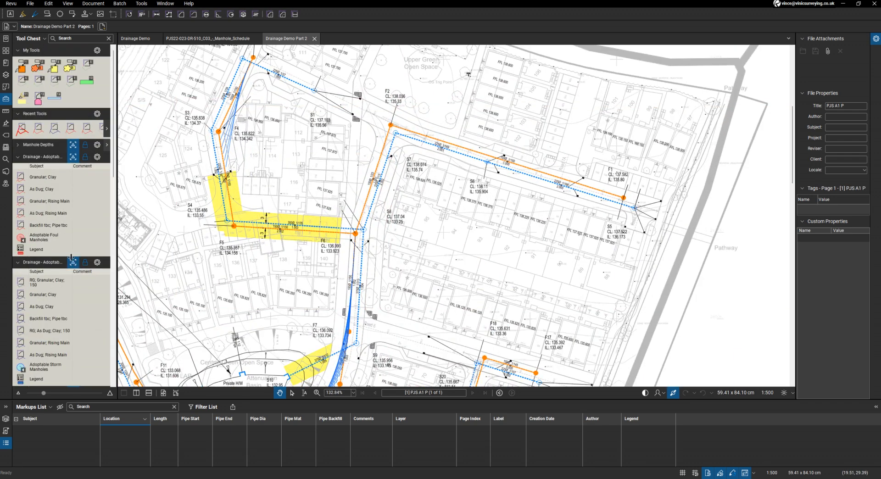
left_click(42, 176)
scroll(364, 222, "up", 3)
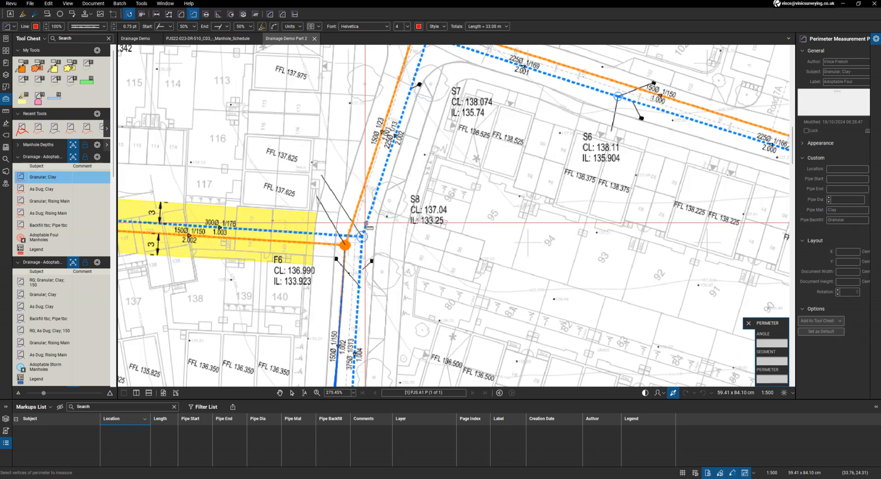
scroll(348, 246, "up", 2)
scroll(348, 246, "down", 2)
left_click(347, 245)
scroll(347, 243, "down", 2)
scroll(390, 92, "up", 4)
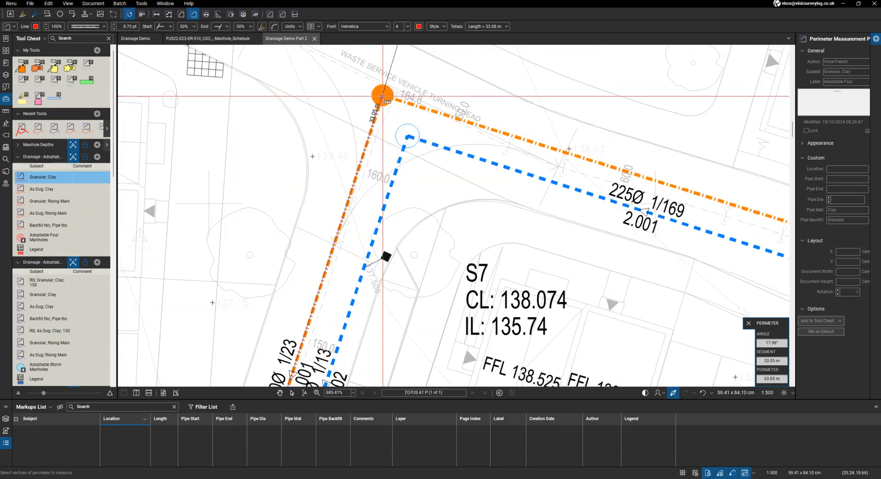
double_click(383, 95)
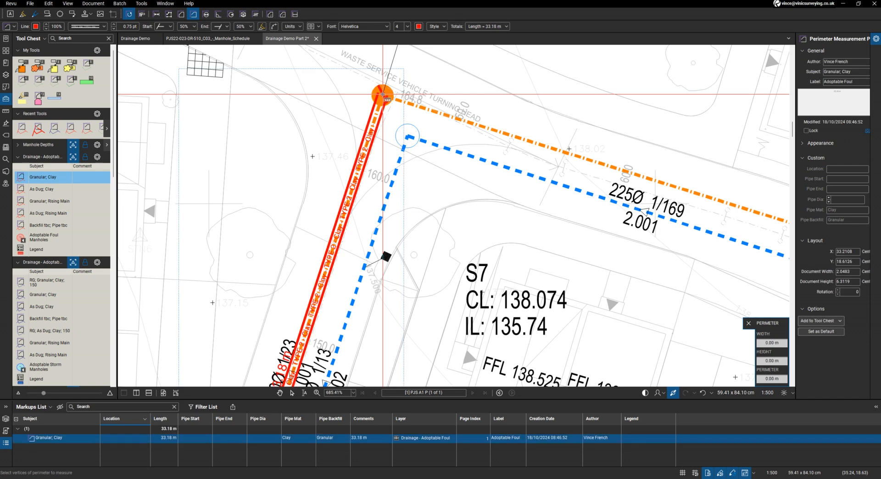
Measure the foul run from manhole F2 to F1 as Granular; Clay, about 71 m long
left_click(382, 95)
scroll(371, 95, "down", 3)
scroll(592, 181, "up", 3)
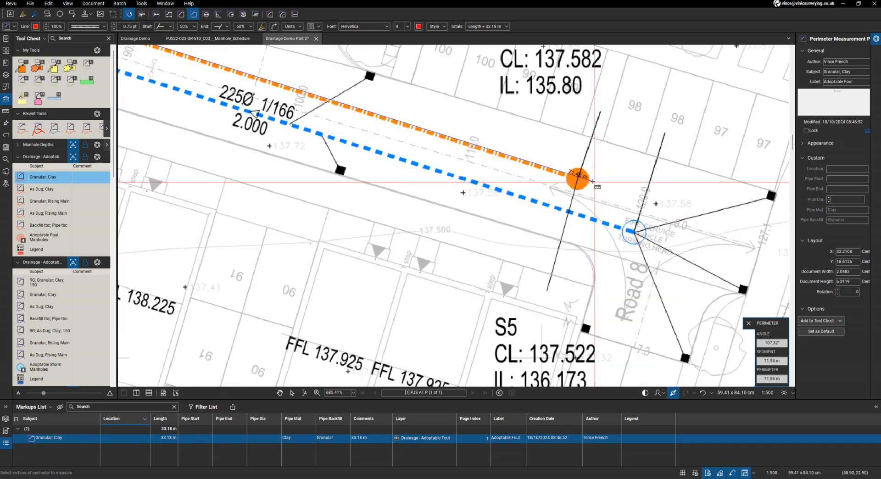
double_click(599, 192)
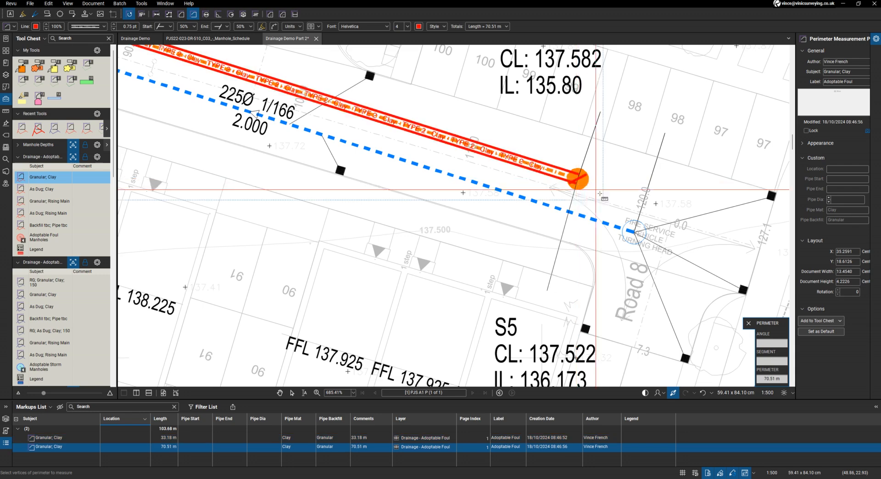
Measure the foul run from manhole F3 to F4 as Granular; Clay, about 24 m long
scroll(600, 194, "down", 5)
scroll(398, 256, "up", 4)
scroll(398, 255, "down", 3)
scroll(332, 110, "up", 5)
left_click(331, 110)
scroll(332, 110, "down", 3)
scroll(258, 262, "up", 3)
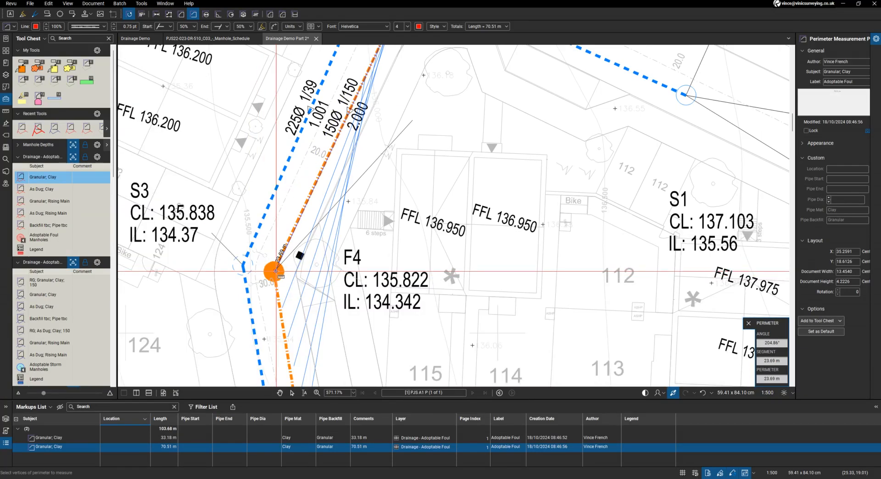
scroll(276, 271, "up", 4)
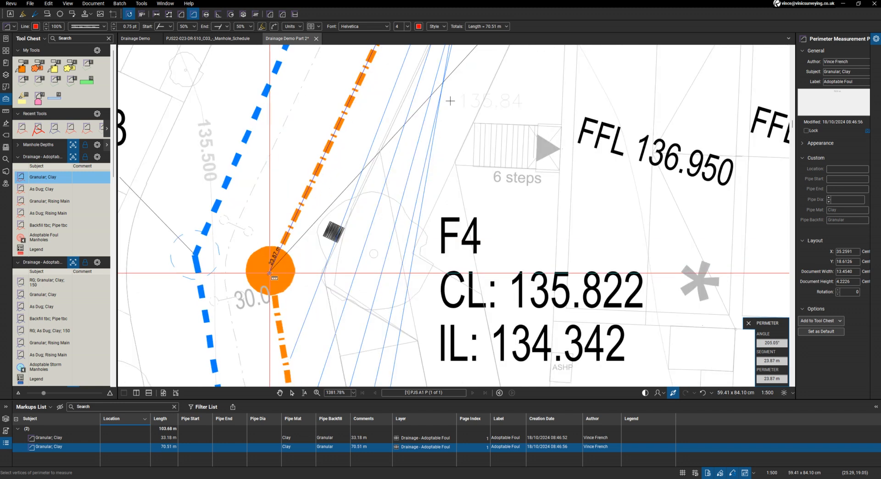
double_click(271, 271)
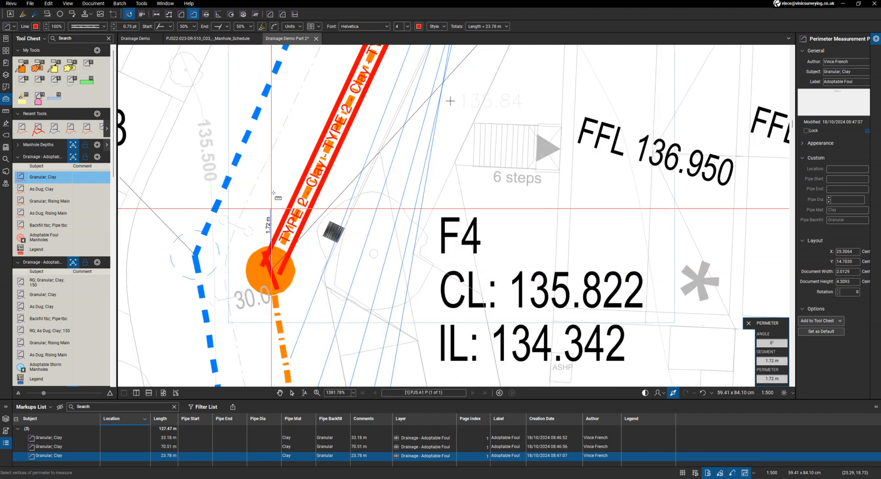
Measure the foul run from manhole F4 through F5 to F6 as one Granular; Clay perimeter, about 63 m long
scroll(294, 284, "down", 7)
scroll(294, 270, "up", 4)
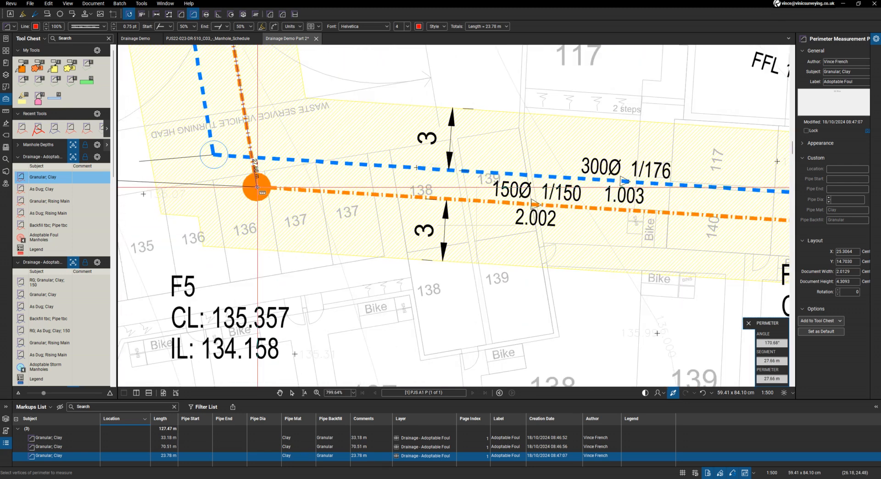
left_click(257, 187)
scroll(258, 187, "down", 5)
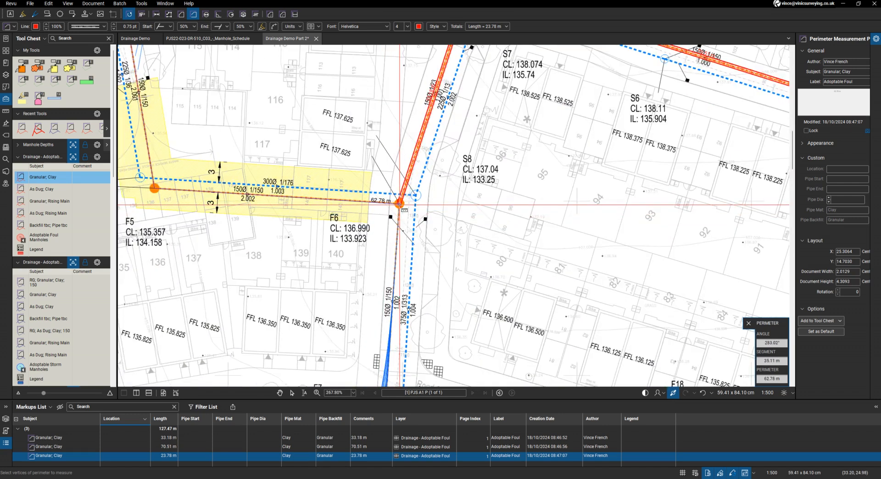
double_click(399, 204)
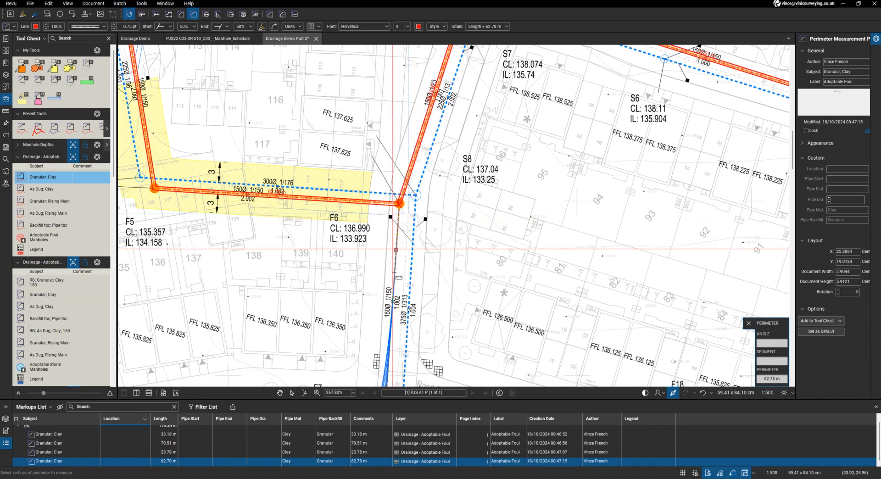
Enlarge the Markups List and check the measured foul runs between F1 and F6 on the drawing
left_click_drag(372, 398, 372, 383)
scroll(351, 243, "up", 1)
scroll(353, 249, "down", 7)
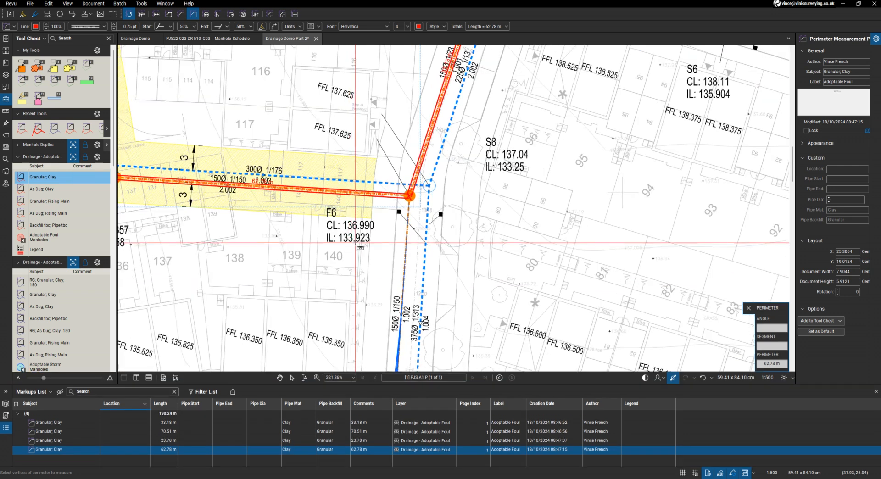
scroll(500, 64, "up", 4)
scroll(214, 84, "up", 2)
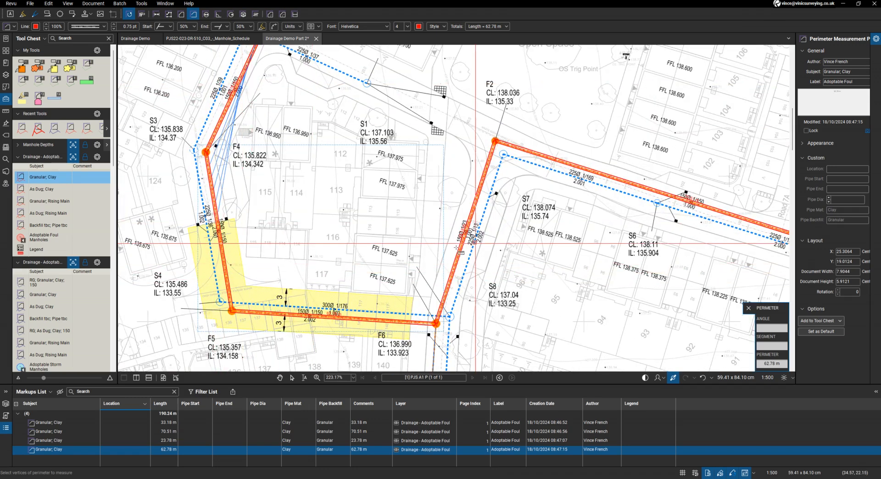
scroll(445, 181, "down", 2)
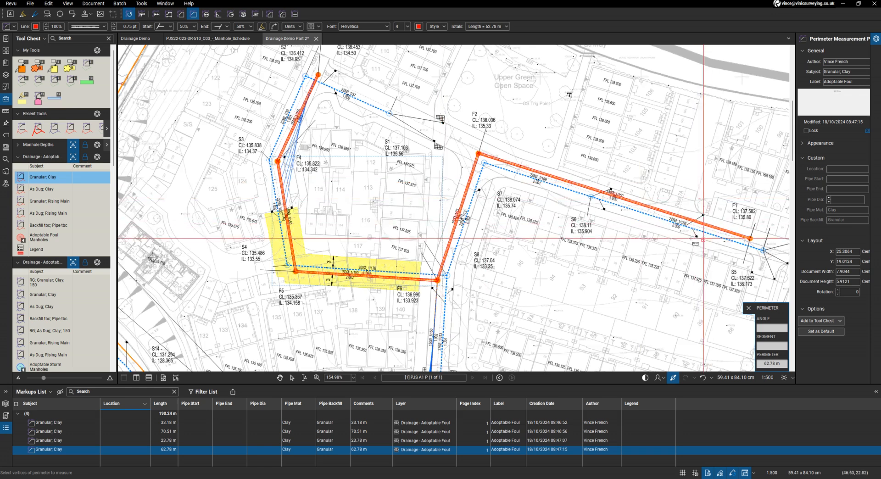
Set the pipe diameter of all four Granular; Clay foul runs to 150
left_click(55, 423)
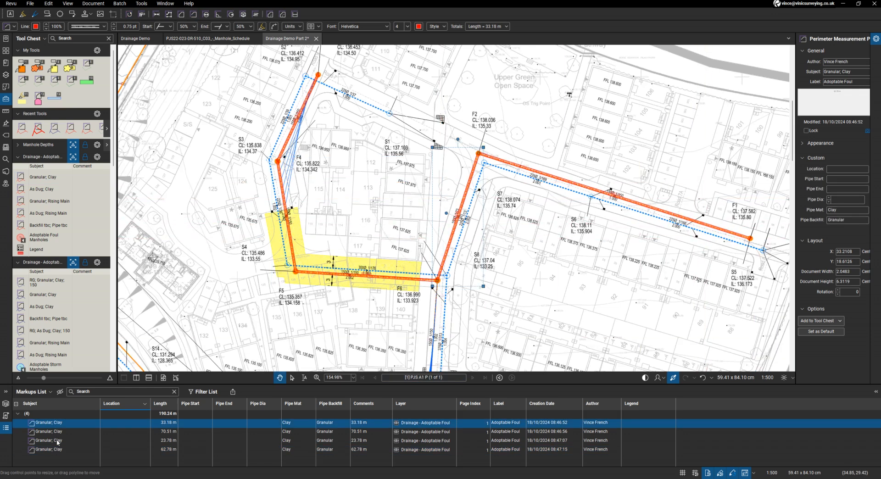
left_click(59, 451, "shift")
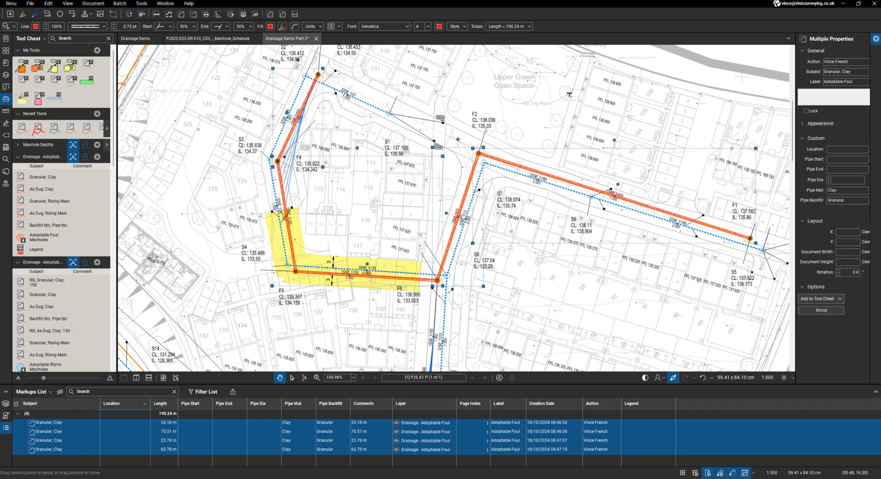
left_click(858, 181)
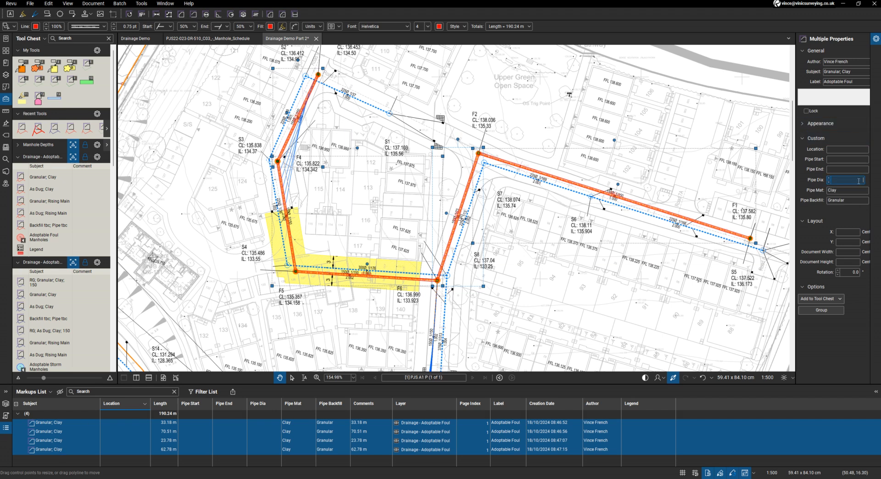
key("Return")
key("Escape")
Set the Pipe Start to F1 and the Pipe End to F2 for the foul run between those manholes
left_click(191, 422)
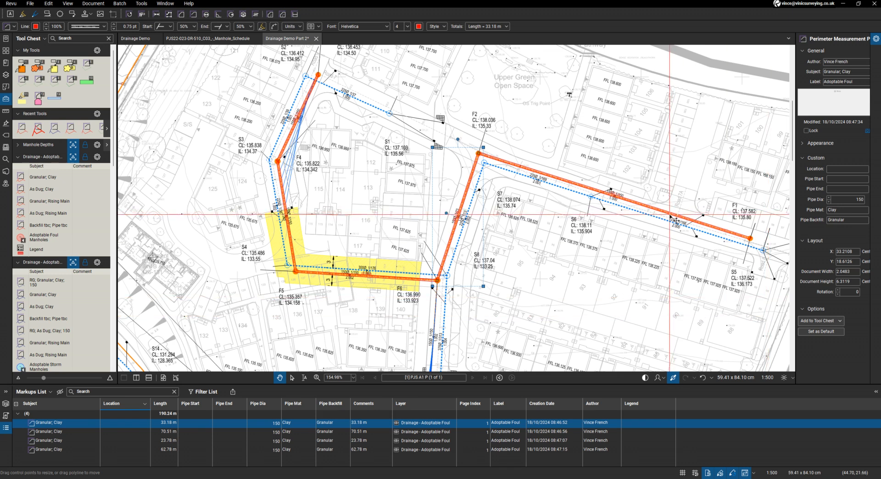
left_click(670, 214)
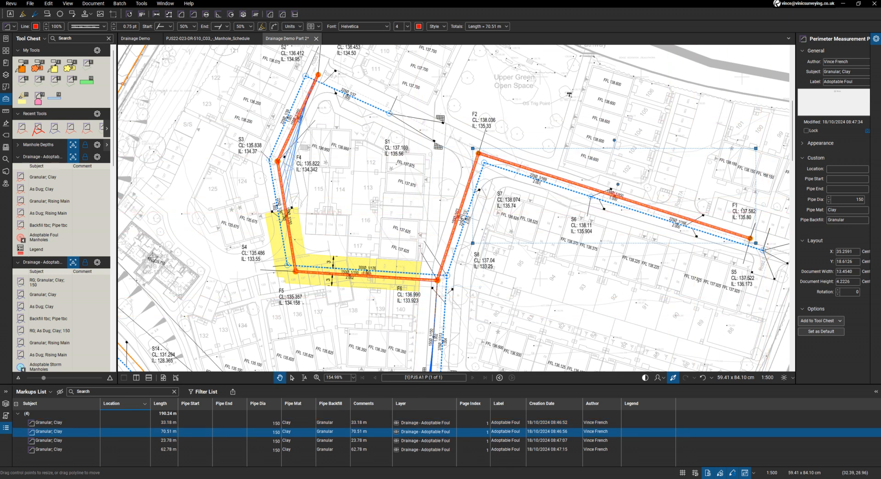
left_click(201, 432)
type("F")
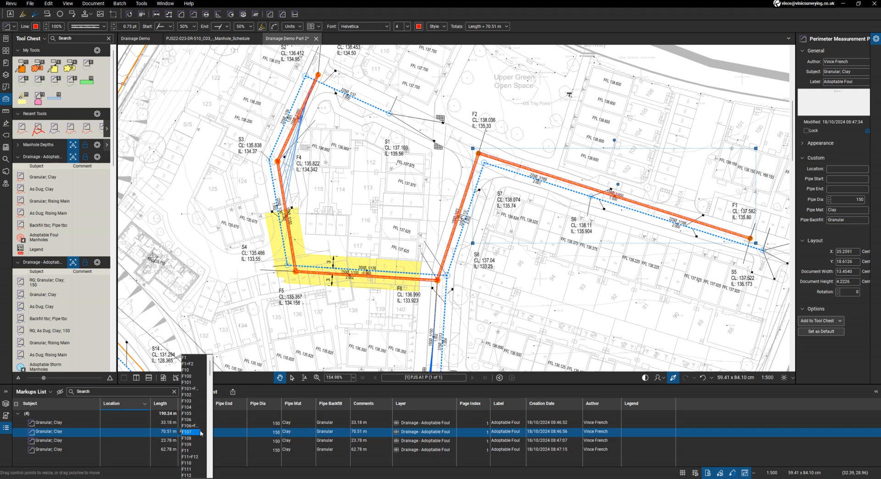
left_click(229, 432)
left_click(229, 433)
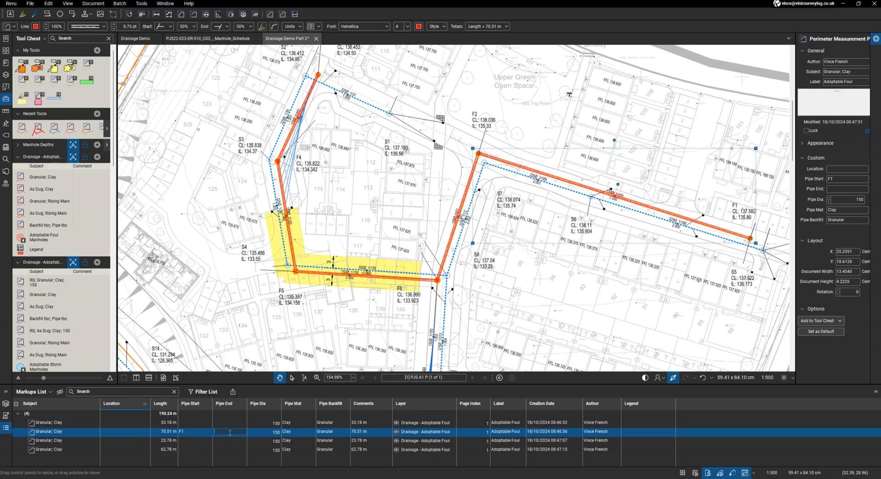
type("F2")
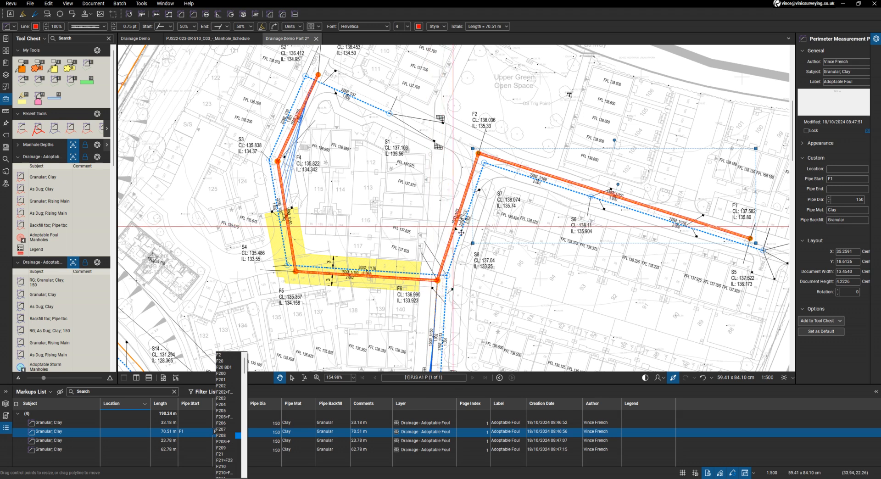
left_click(458, 226)
Set the Pipe Start to F2 and the Pipe End to F6 for the foul run between those manholes
left_click(456, 226)
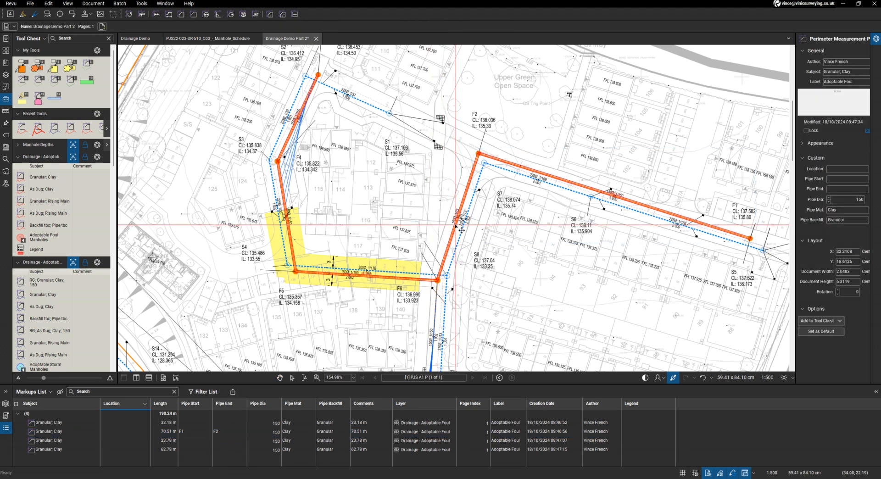
left_click(202, 424)
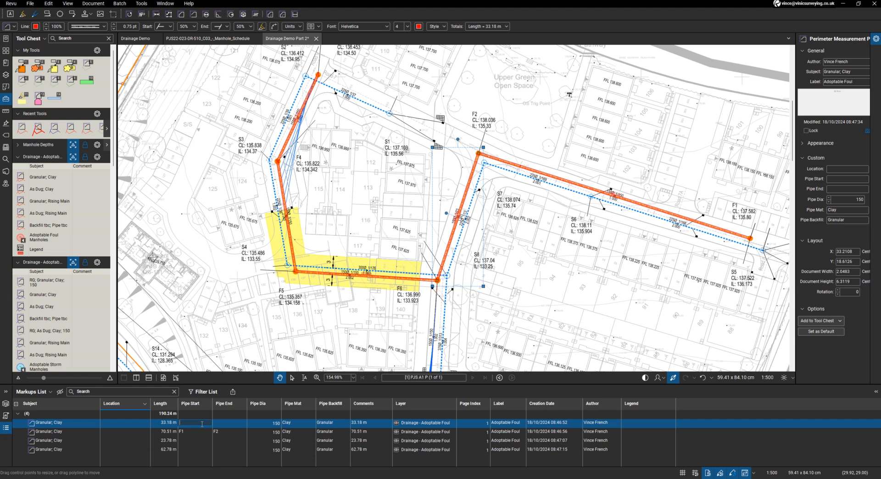
type("F2")
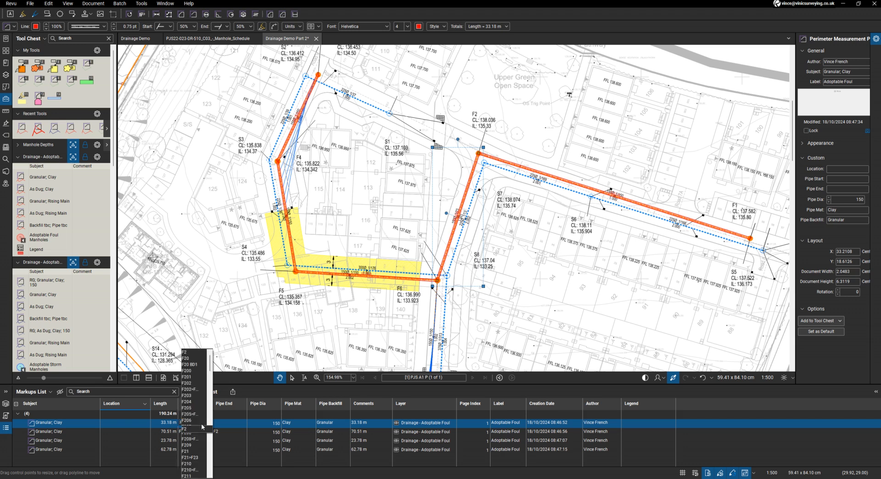
left_click(230, 425)
type("F")
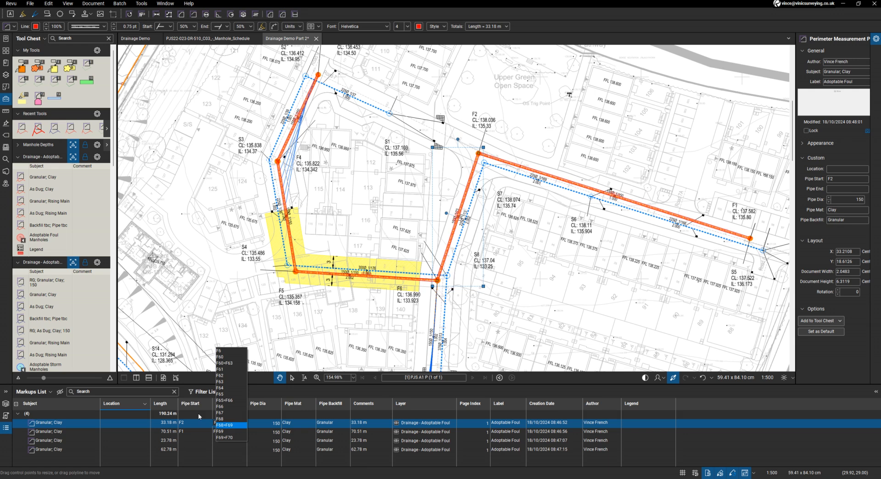
left_click(187, 440)
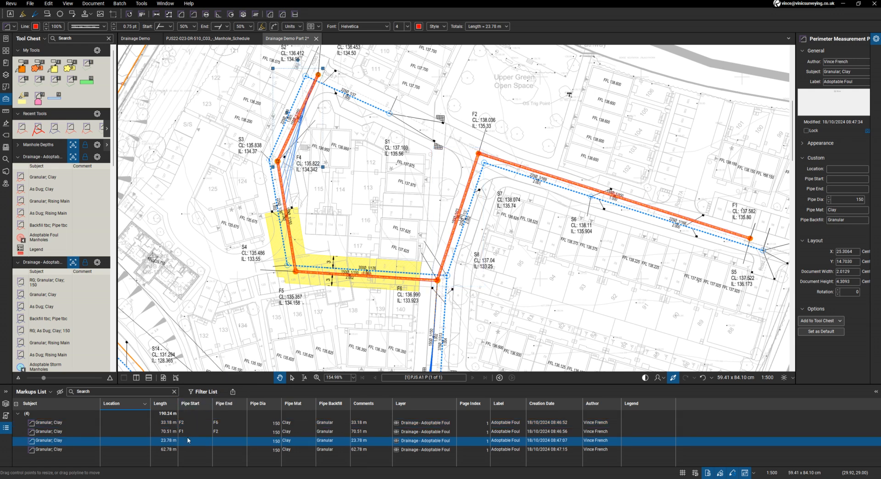
Set the Pipe Start to F3 and the Pipe End to F4 for the foul run between those manholes
scroll(255, 251, "down", 3)
scroll(297, 113, "up", 3)
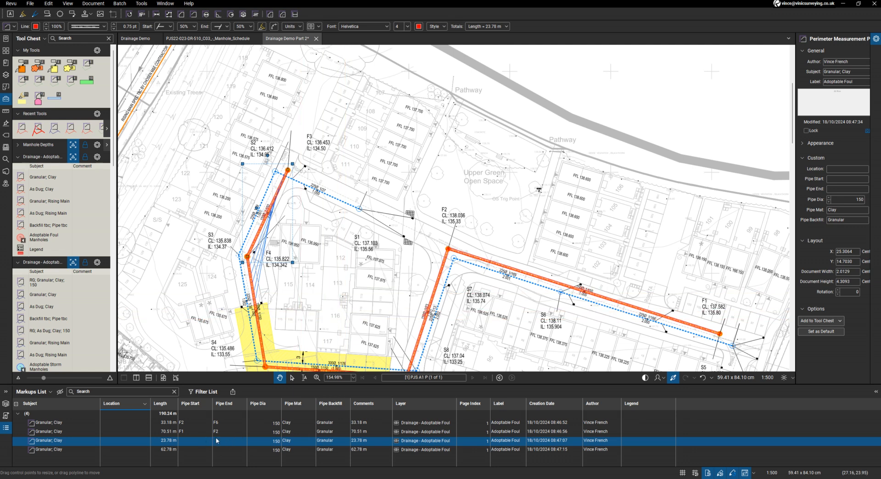
type("F3")
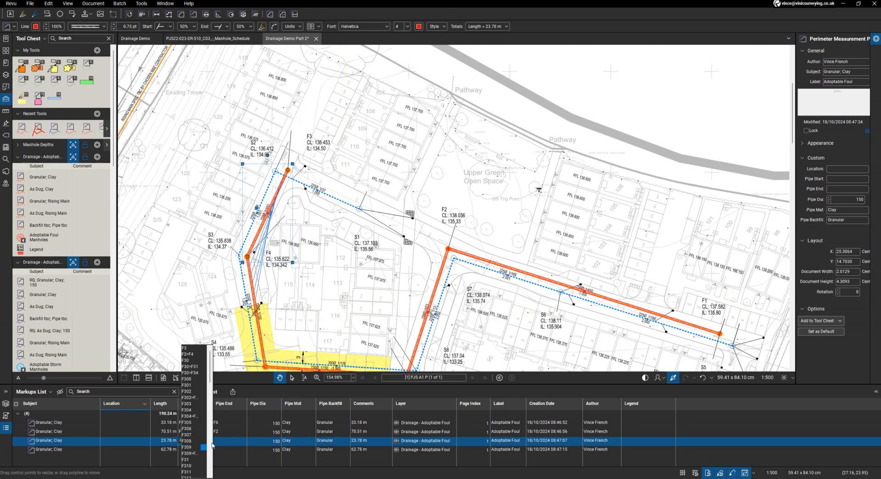
left_click(221, 442)
type("F4")
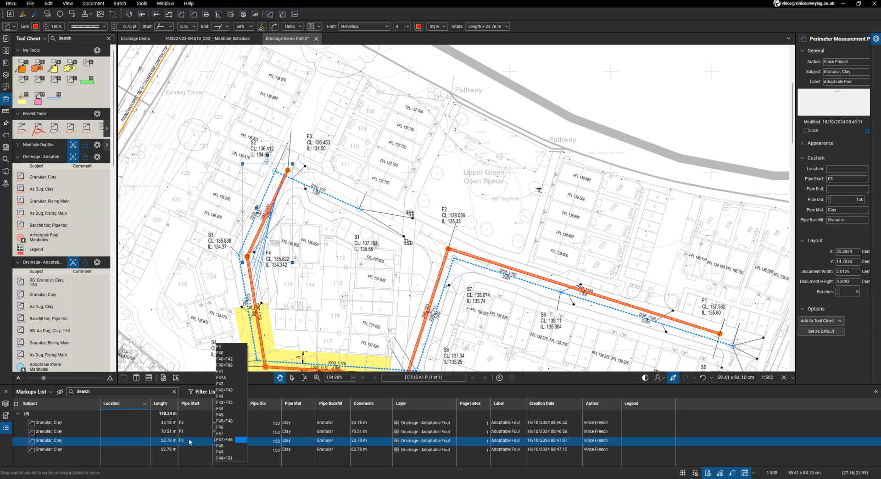
Split the foul run between F4 and F6 into two separate measurements at manhole F5
left_click(189, 455)
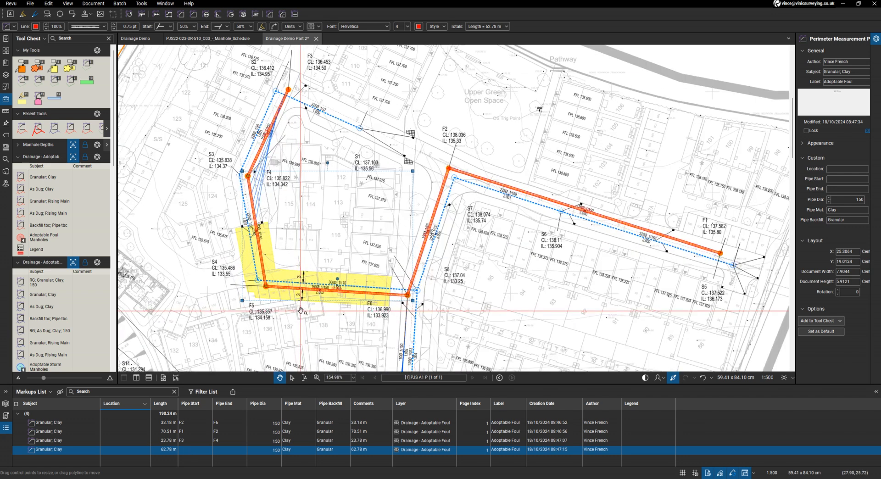
scroll(257, 283, "up", 3)
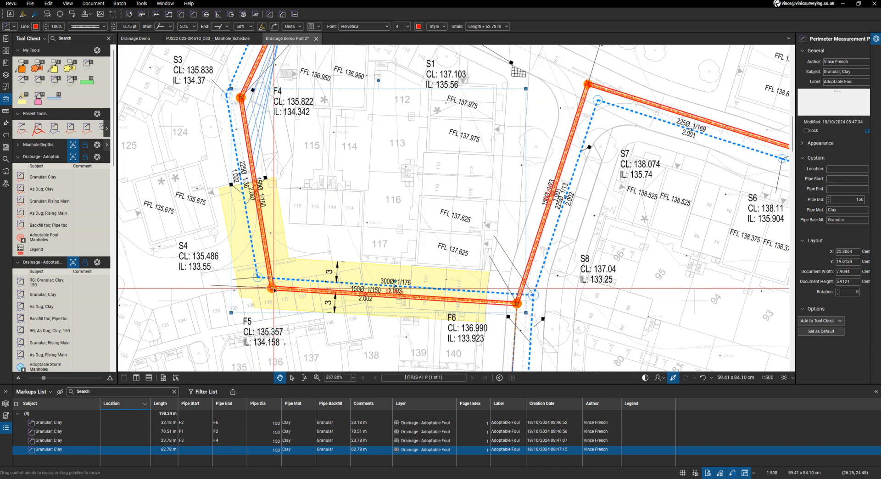
right_click(271, 289)
left_click(292, 304)
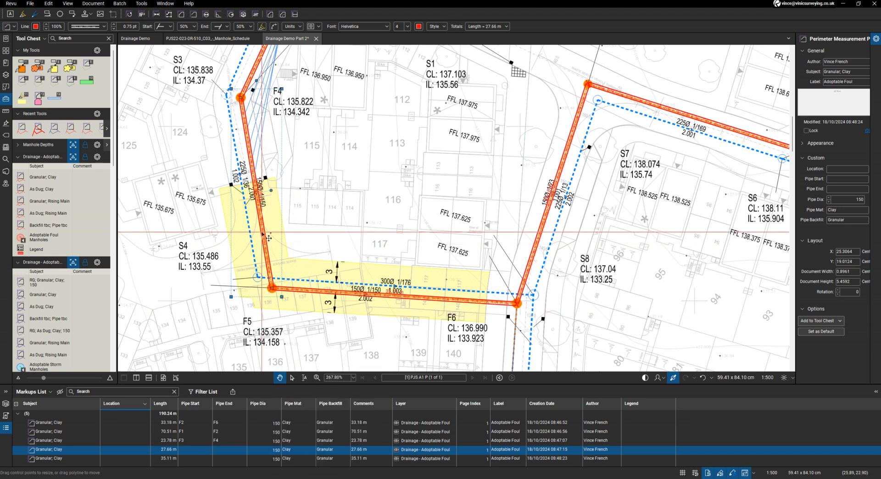
Set the Pipe Start to F4 and the Pipe End to F5 for the foul run between those manholes
left_click(206, 452)
type("F4")
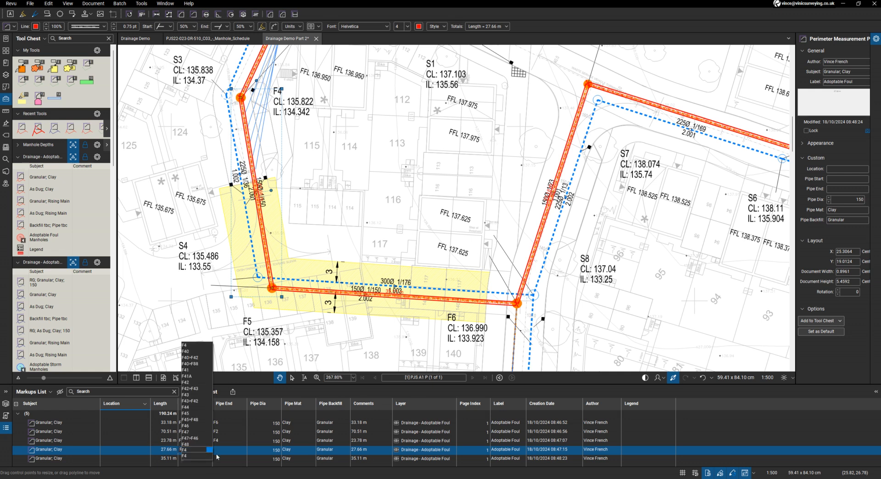
left_click(225, 450)
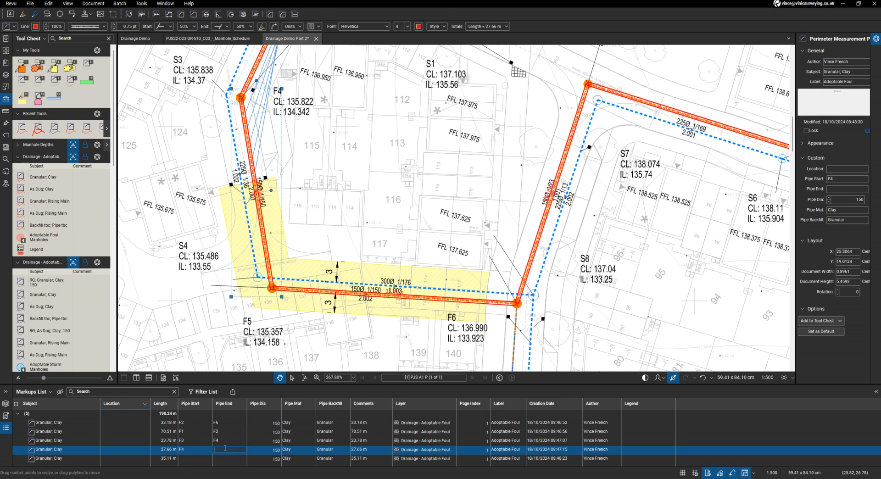
type("F5")
Set the Pipe Start to F5 and the Pipe End to F6 for the foul run between those manholes
left_click(198, 460)
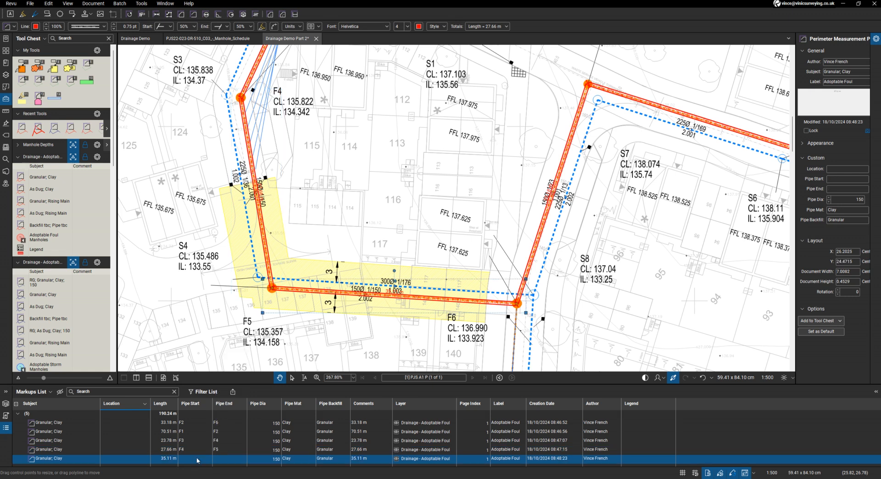
left_click(197, 460)
type("F5")
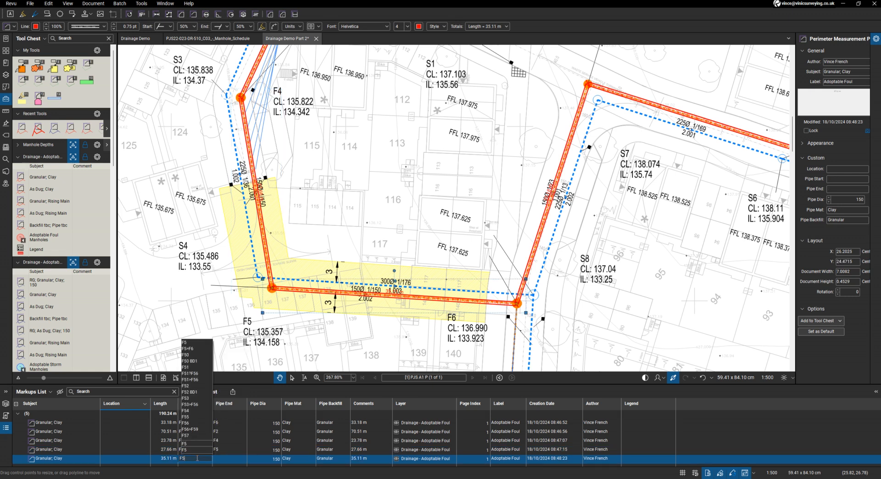
left_click(222, 459)
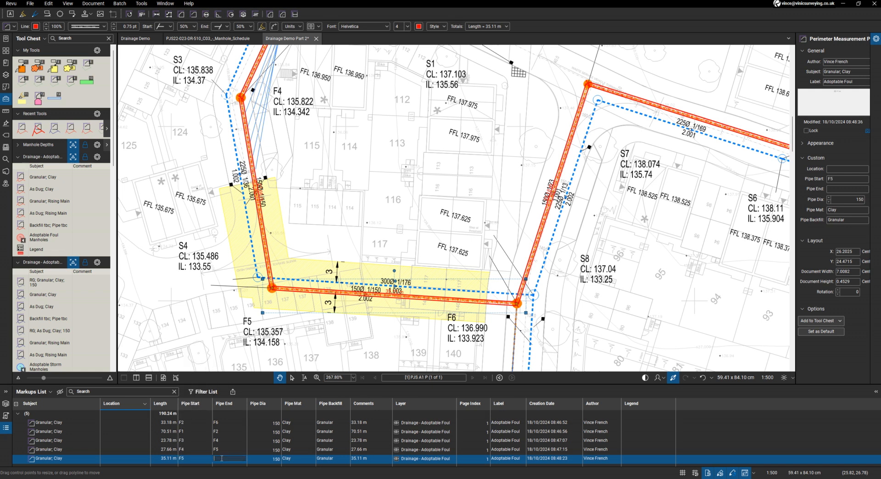
type("F6")
left_click(202, 269)
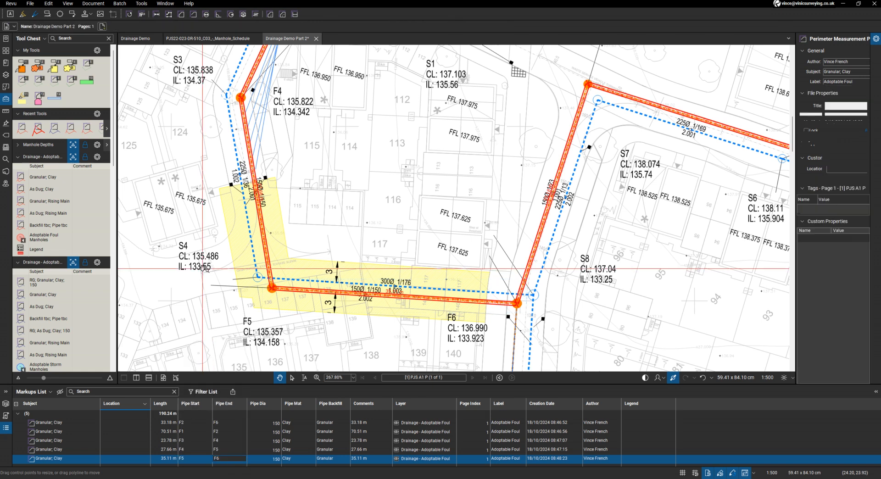
Measure an RG; Granular; Clay; 150 storm run about 13.23 m long from the northern gully near F2 to manhole S1
scroll(202, 268, "down", 3)
scroll(202, 268, "down", 2)
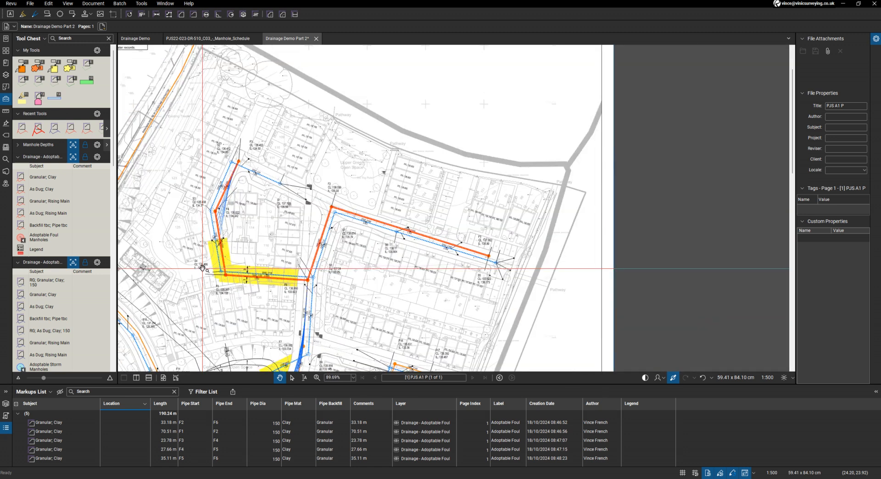
left_click(48, 297)
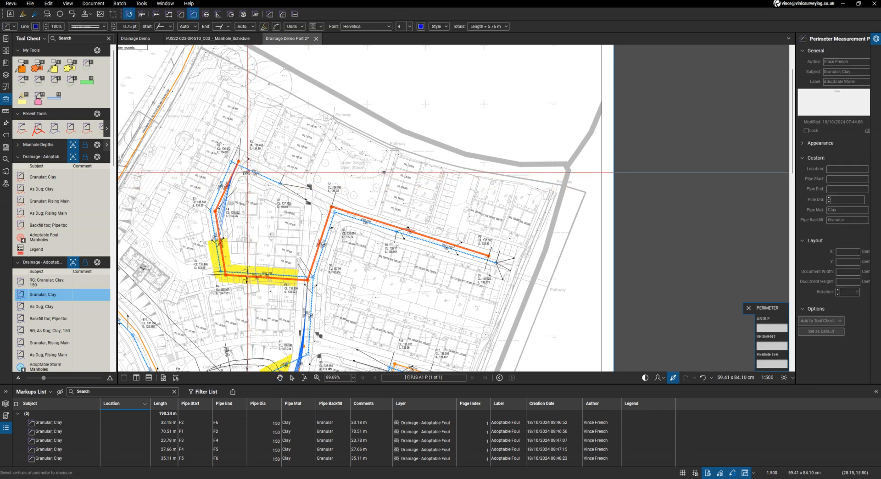
left_click(65, 280)
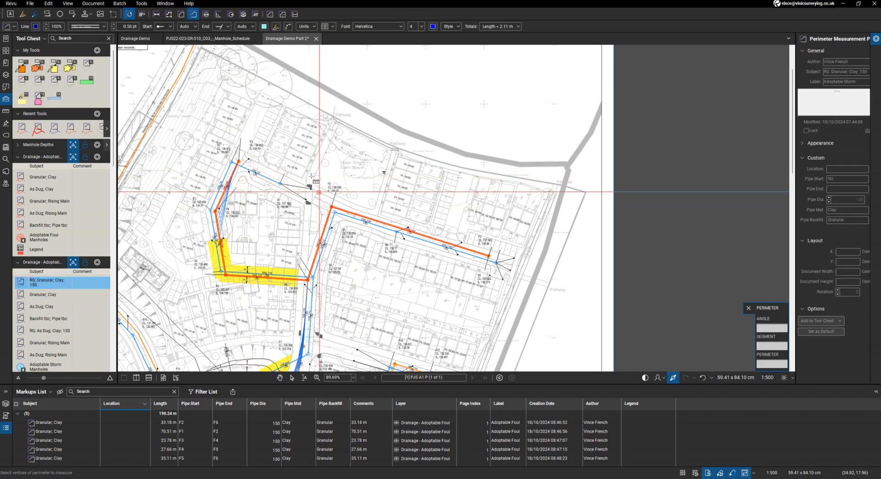
scroll(306, 188, "up", 7)
scroll(419, 227, "up", 3)
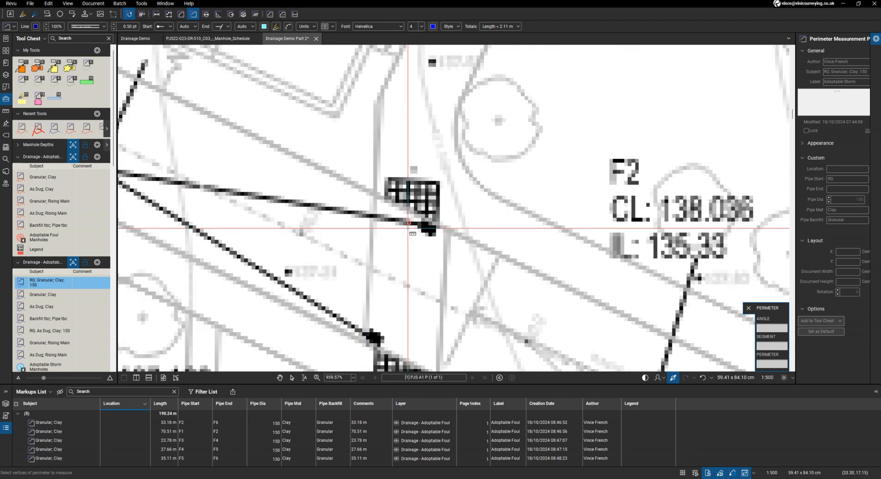
left_click(423, 225)
scroll(423, 224, "down", 4)
scroll(250, 197, "up", 4)
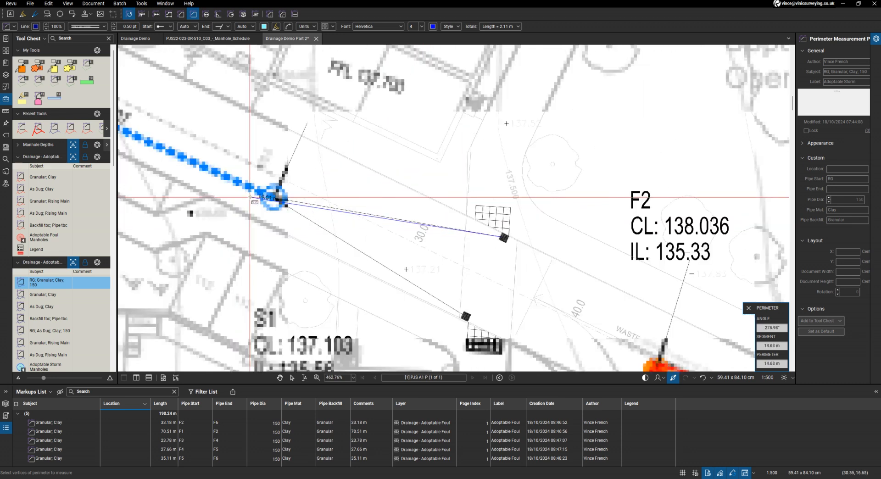
double_click(282, 198)
Measure a second RG; Granular; Clay; 150 storm run about 12.90 m long from the southern gully to manhole S1
scroll(537, 244, "down", 3)
scroll(540, 241, "up", 1)
scroll(538, 239, "up", 1)
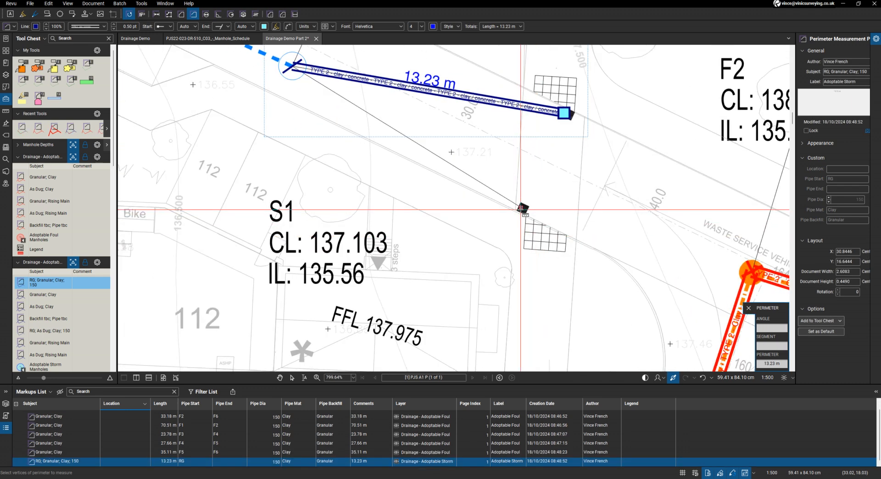
left_click(521, 208)
scroll(521, 208, "down", 3)
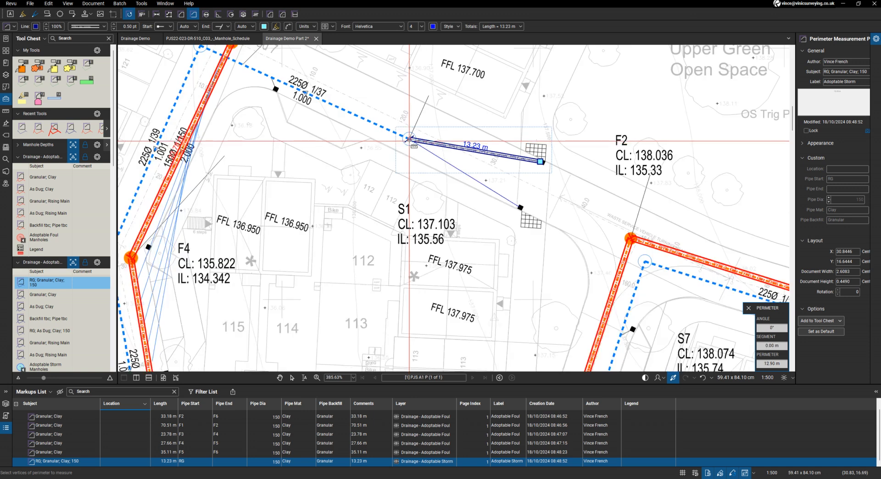
double_click(408, 139)
Measure a Granular; Clay storm run about 22.85 m long from manhole S1 to manhole S2
left_click(43, 294)
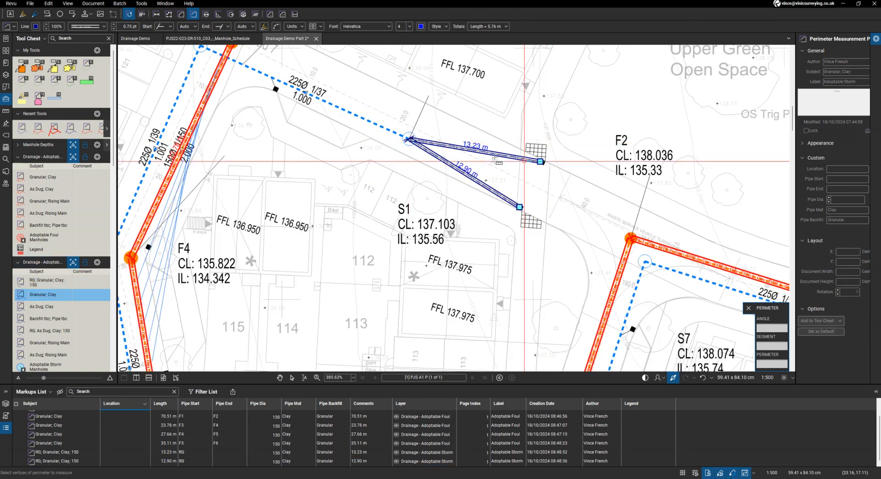
left_click(407, 139)
scroll(425, 170, "down", 4)
scroll(257, 90, "up", 3)
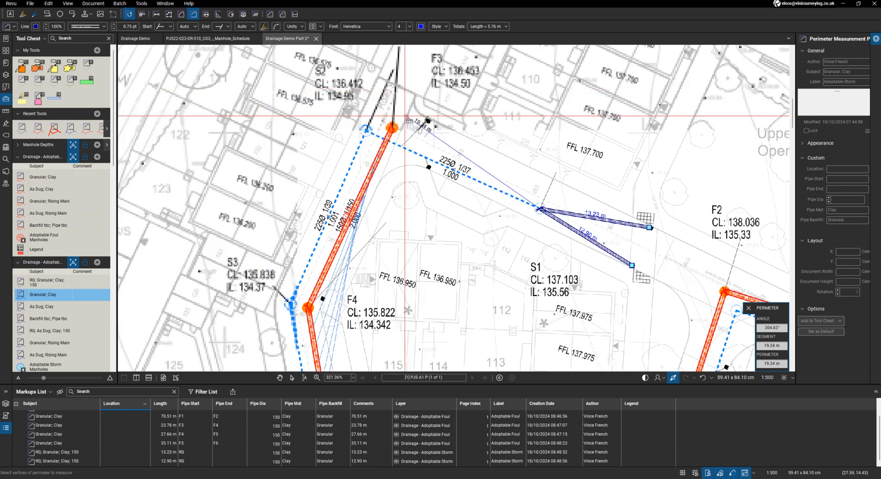
double_click(365, 132)
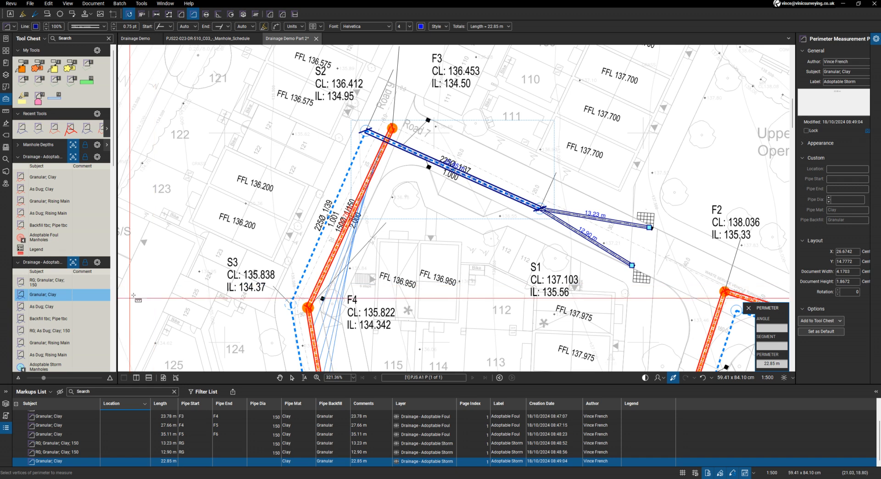
Measure RG; Granular; Clay; 150 connections, about 1.24 m and 4.47 m long, from the two gullies on either side of the S1 to S2 run
scroll(461, 173, "up", 3)
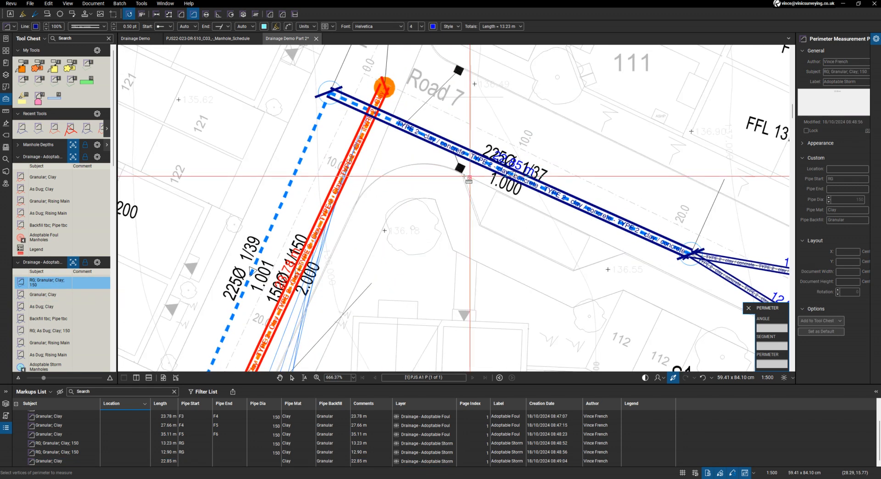
left_click(462, 173)
double_click(461, 152)
left_click(459, 70)
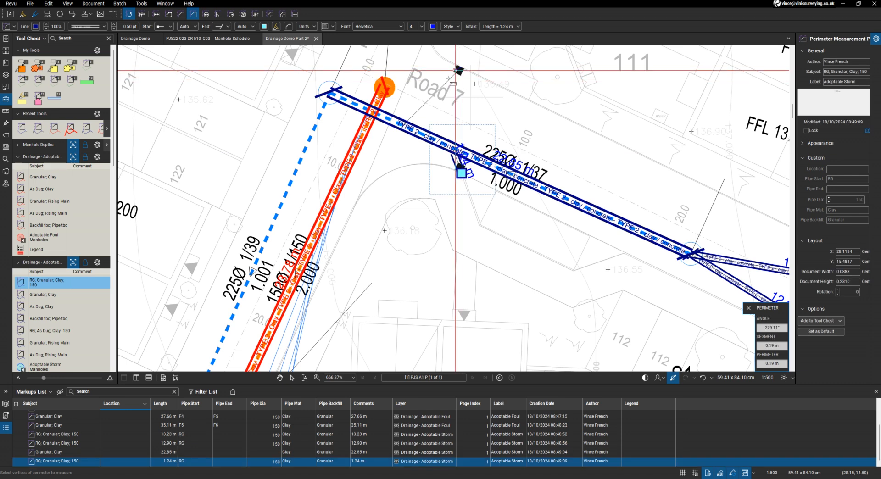
double_click(406, 121)
Measure a Granular; Clay storm run about 22.59 m long from manhole S2 to manhole S3
left_click(42, 294)
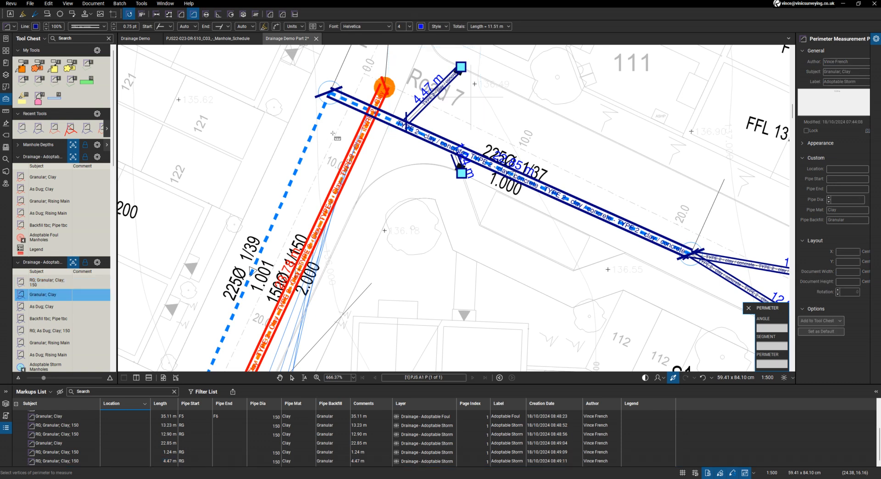
left_click(330, 93)
scroll(428, 212, "down", 5)
scroll(336, 324, "up", 4)
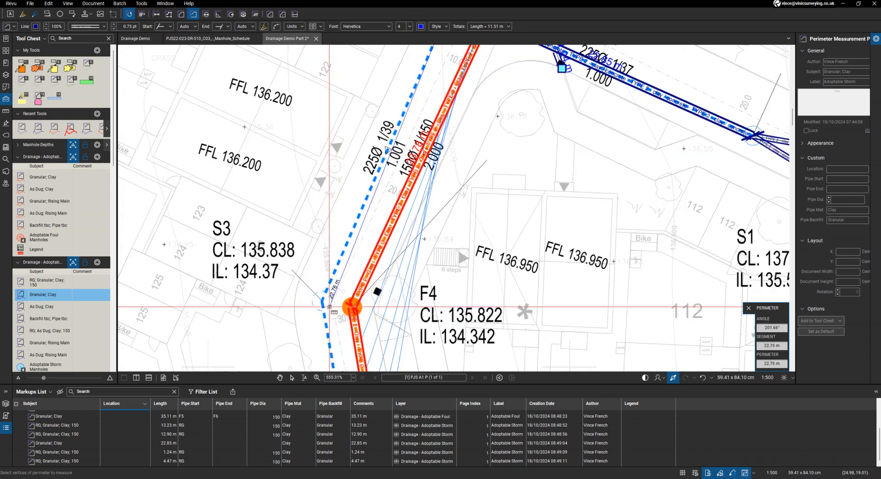
double_click(322, 302)
scroll(419, 257, "down", 6)
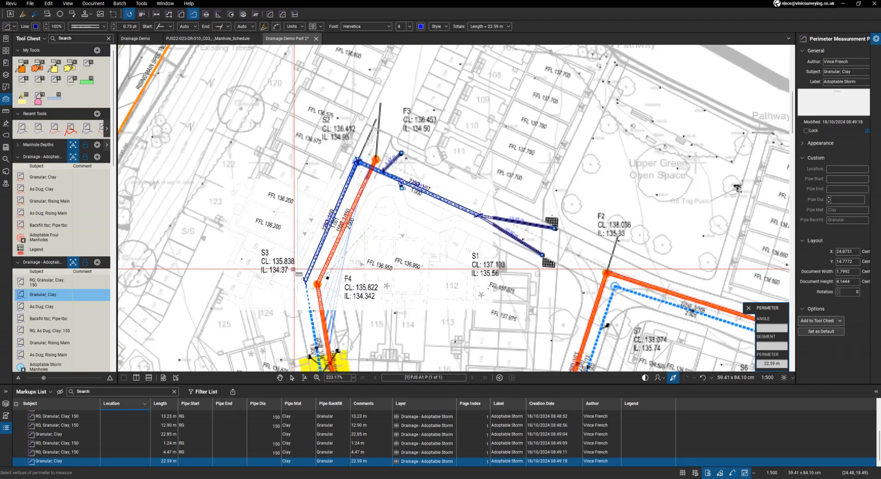
key("Escape")
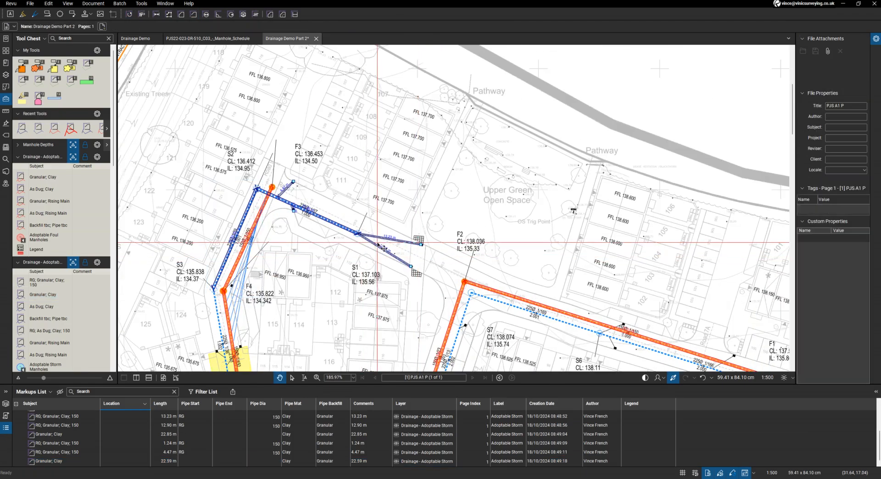
Set the Pipe End to S1 for the 13.23 m gully run
left_click(401, 265)
scroll(242, 443, "up", 2)
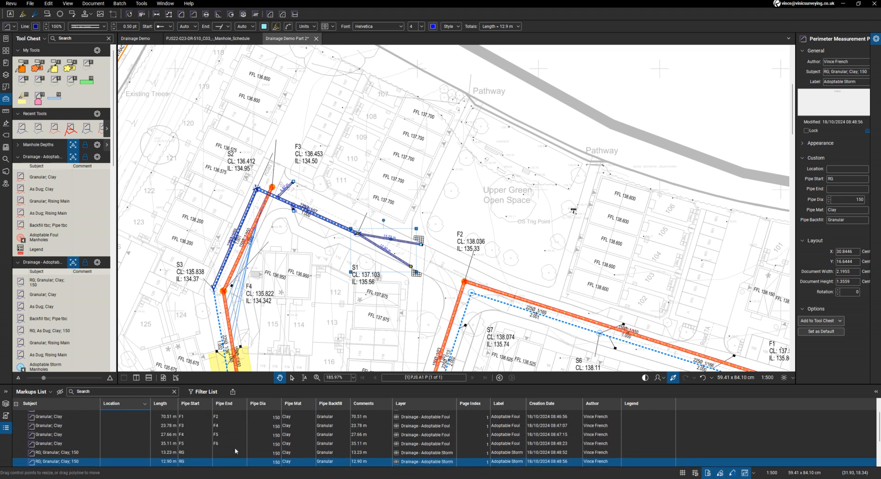
left_click(227, 452)
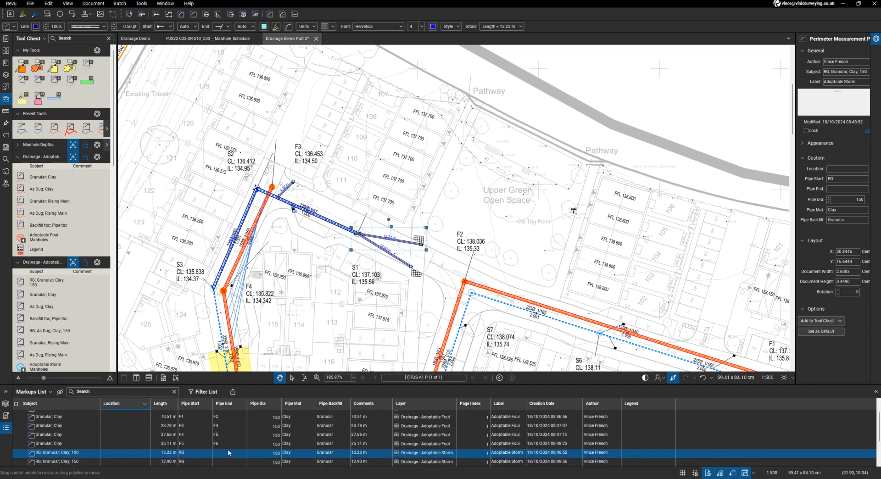
left_click(228, 452)
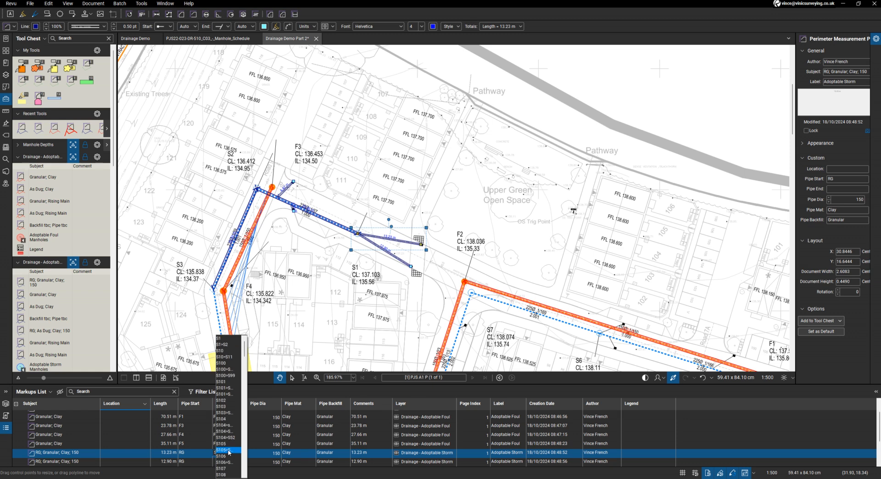
type("S1")
key("Return")
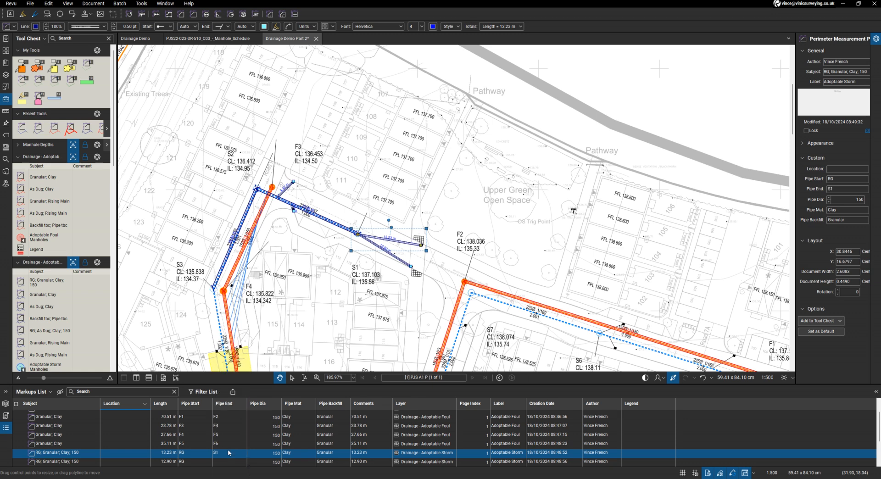
Set the 22.85 m storm run's Pipe Start to S1, Pipe End to S2 and Pipe Dia to 225
scroll(227, 450, "down", 2)
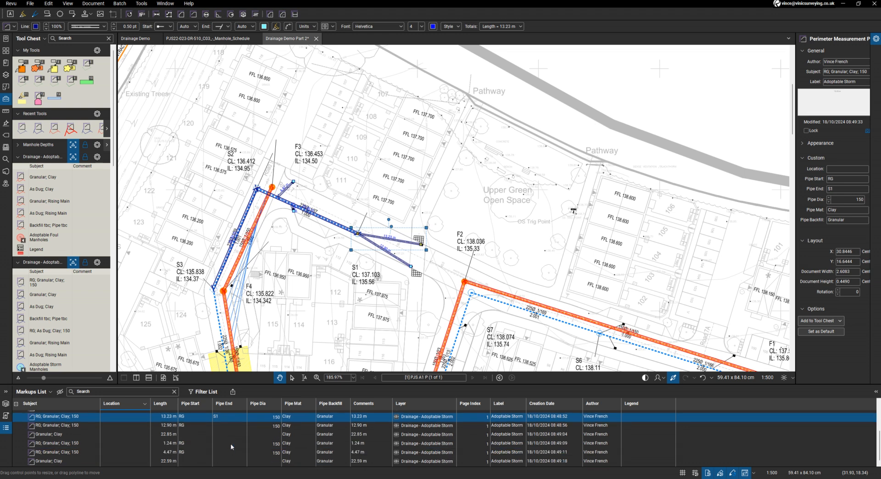
left_click(171, 435)
left_click(187, 434)
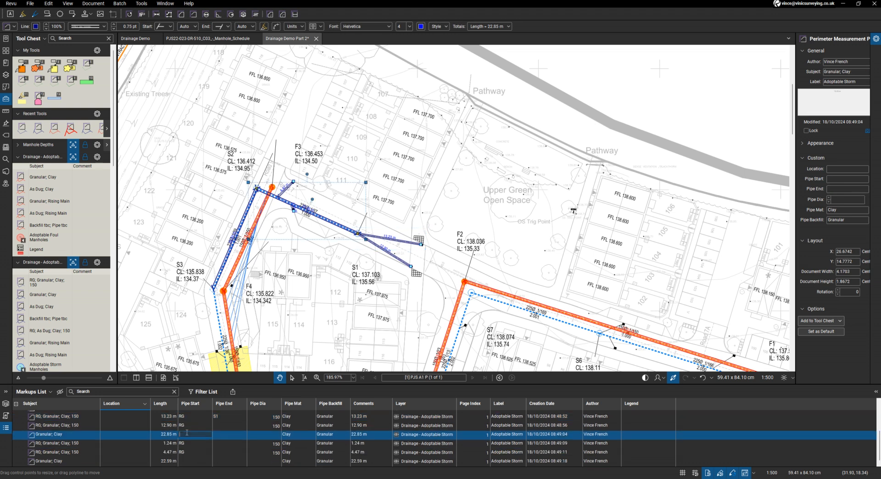
left_click(187, 434)
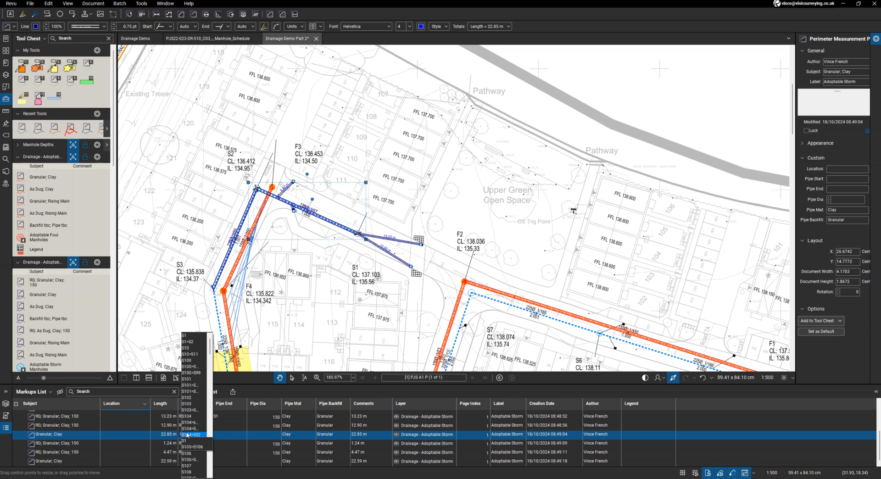
left_click(230, 435)
left_click(232, 435)
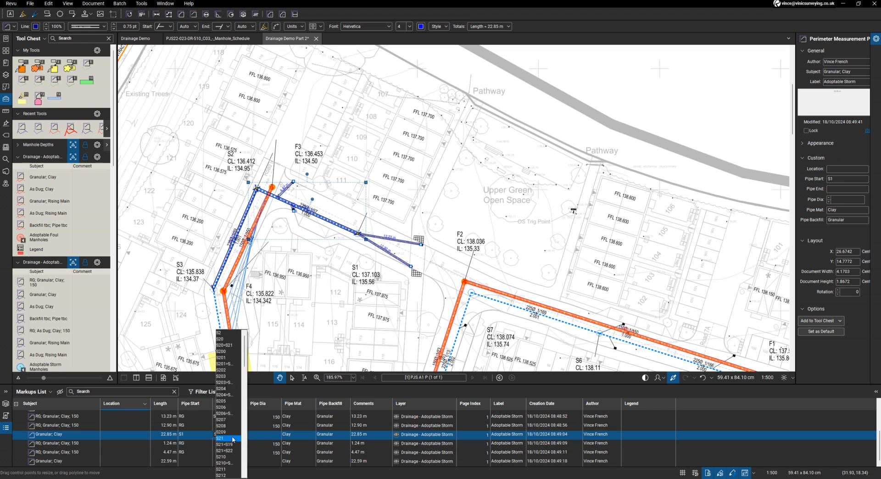
left_click(266, 435)
left_click(266, 435)
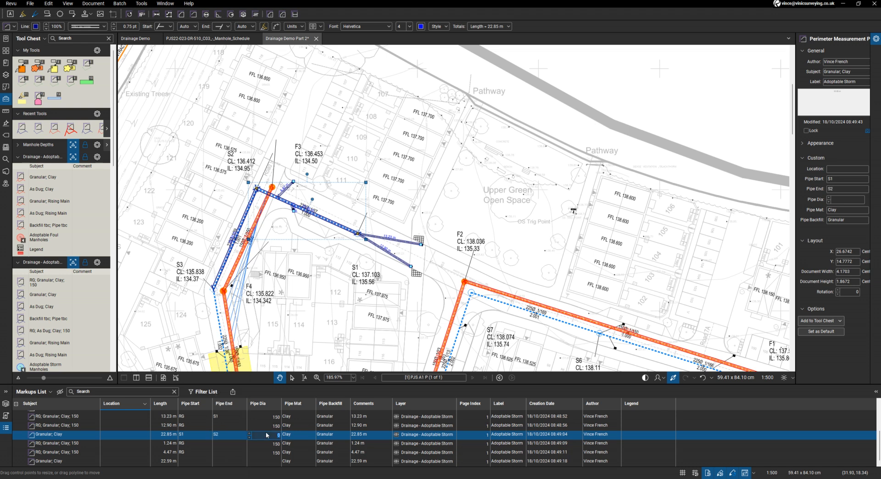
Set the Pipe End to S1>S2 for the 1.24 m gully connection
left_click(218, 442)
left_click(219, 442)
type("S1>S2")
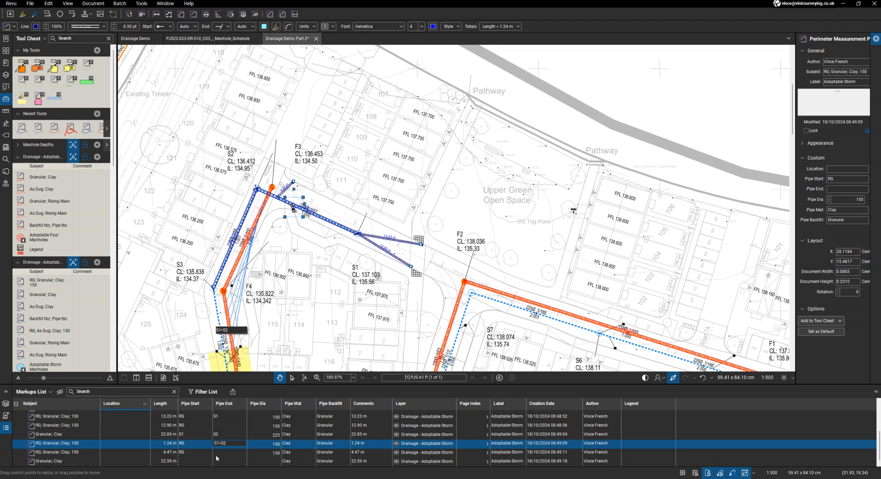
Set the 22.59 m storm run's Pipe Start to S2, Pipe End to S3 and Pipe Dia to 225
left_click(194, 459)
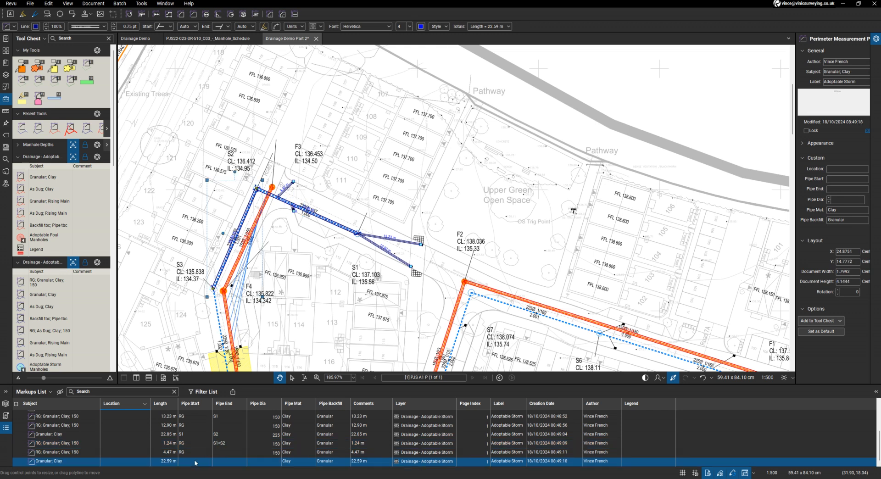
left_click(194, 462)
type("S2")
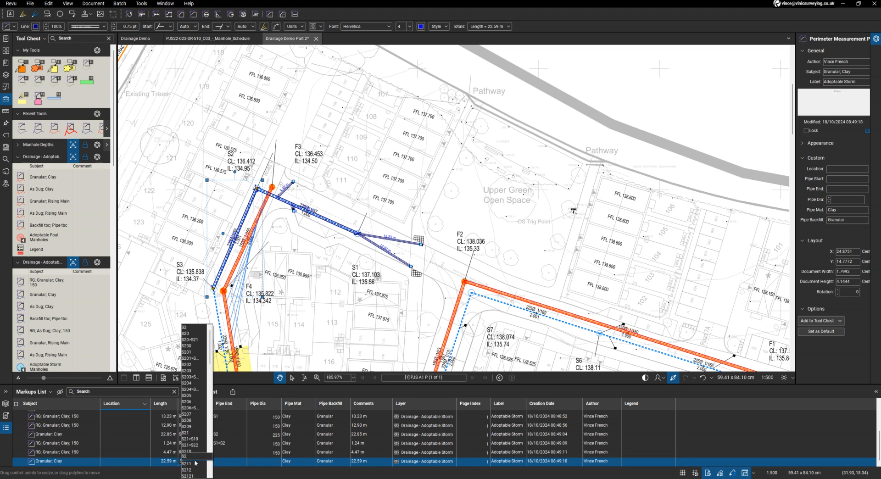
left_click(225, 462)
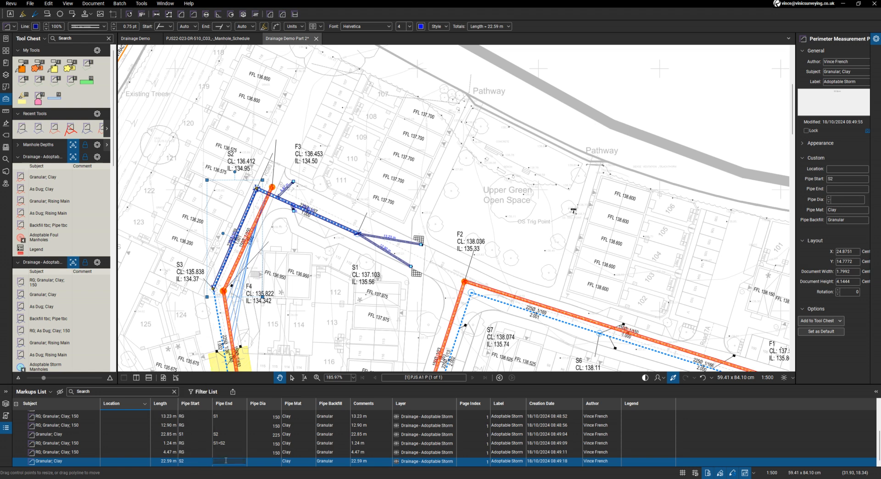
type("S3")
left_click(259, 463)
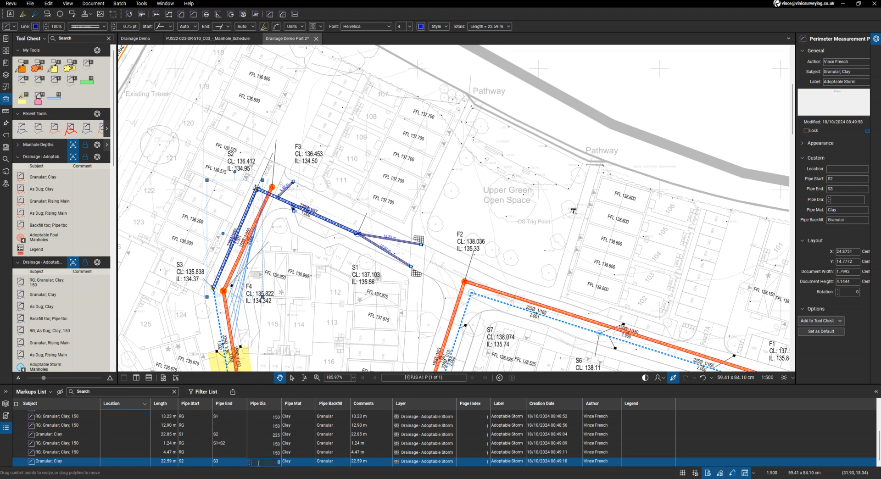
key("Return")
scroll(242, 121, "down", 3)
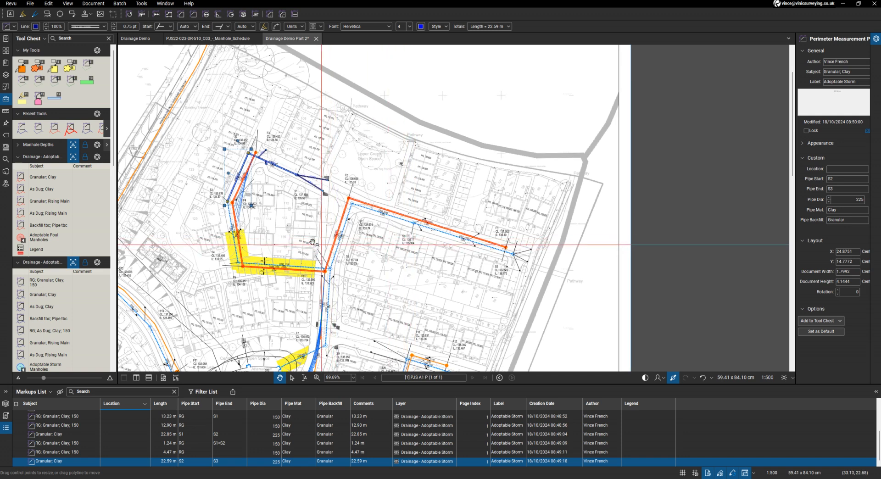
scroll(58, 333, "down", 10)
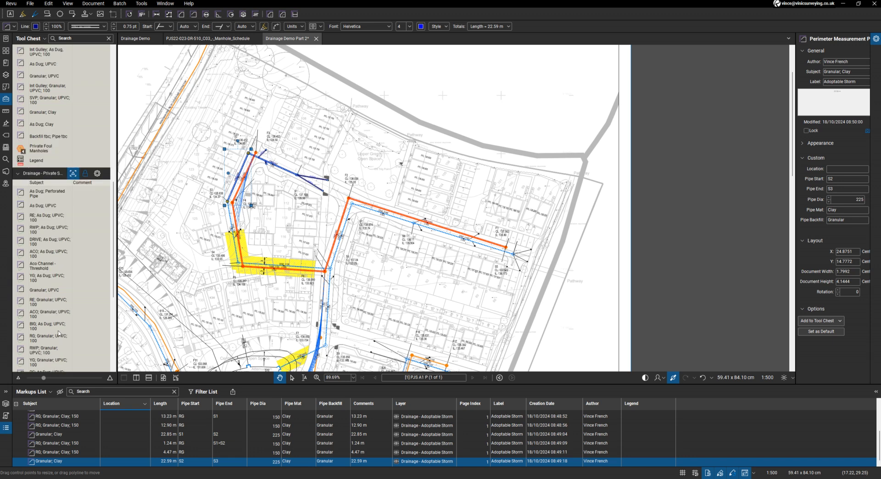
scroll(58, 334, "down", 5)
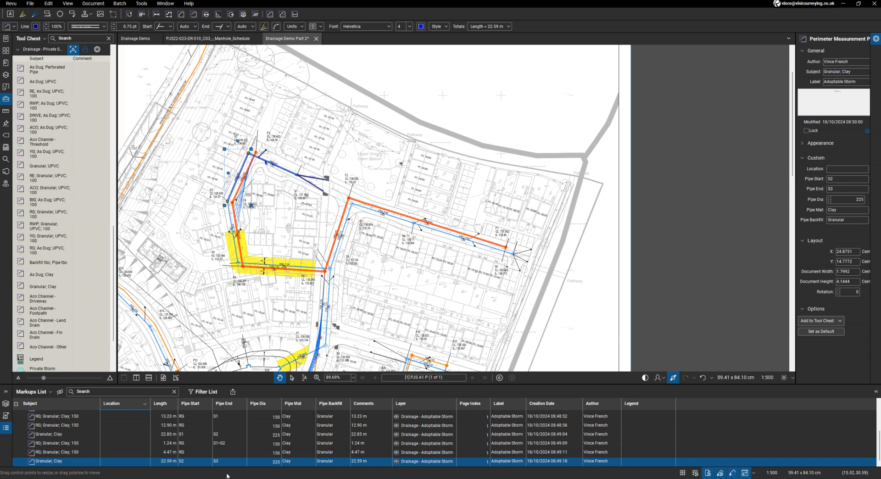
scroll(193, 440, "up", 3)
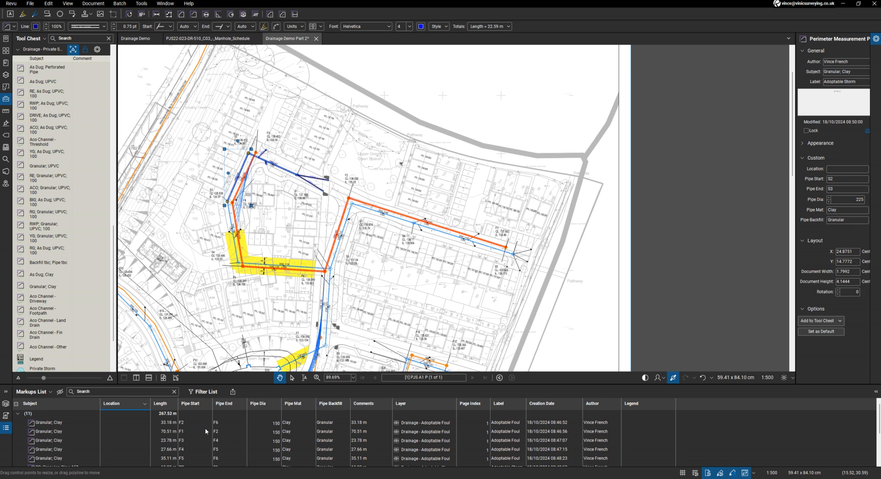
Group all the Adoptable Foul pipe measurements in Drainage Demo Part 2
left_click(214, 424)
scroll(216, 429, "down", 2)
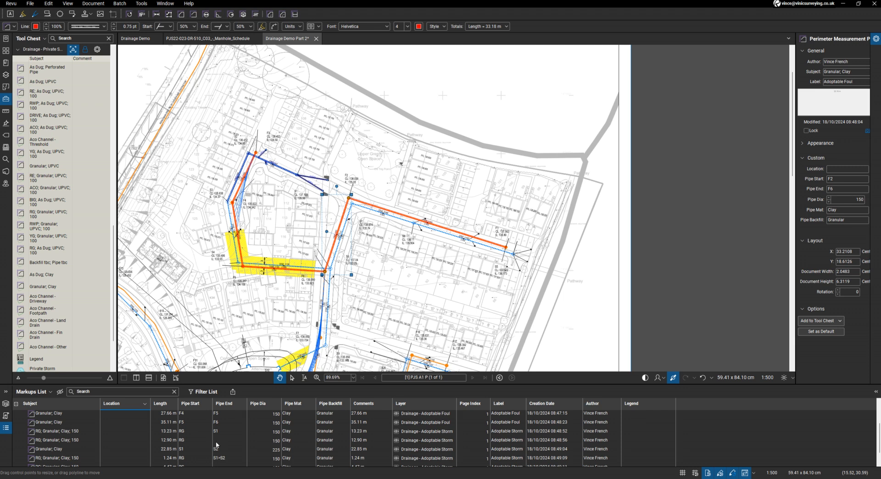
left_click(219, 423, "shift")
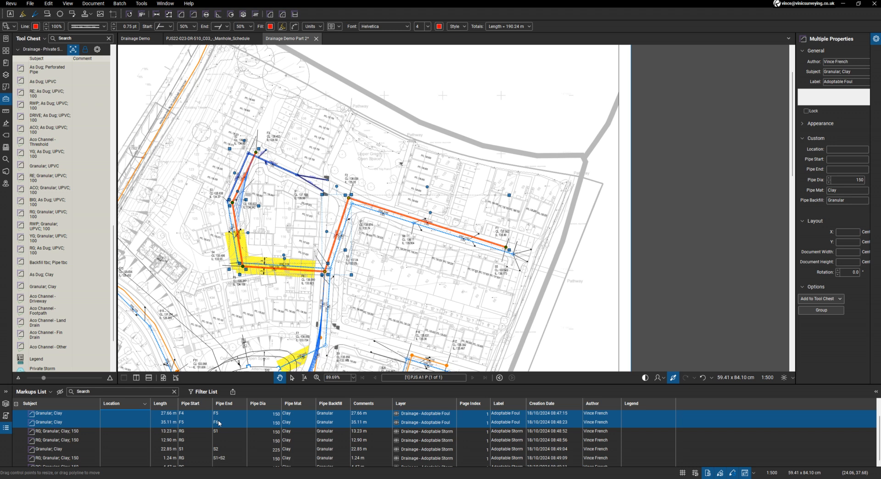
key("ctrl+g")
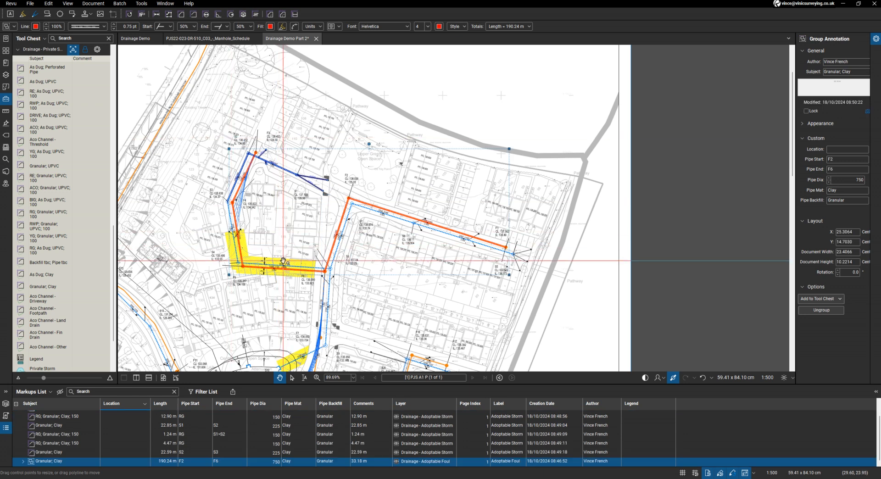
Add the grouped foul pipe run to the Temporary Tools tool set and deselect it
right_click(289, 273)
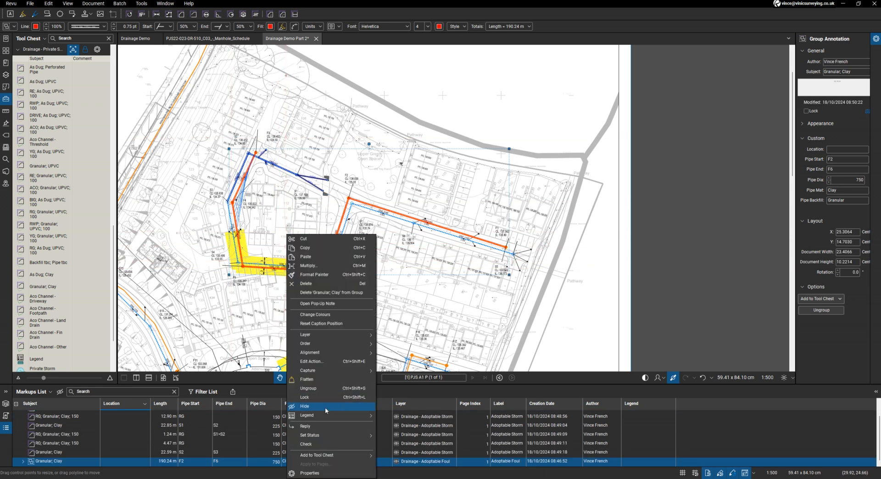
mouse_move(332, 456)
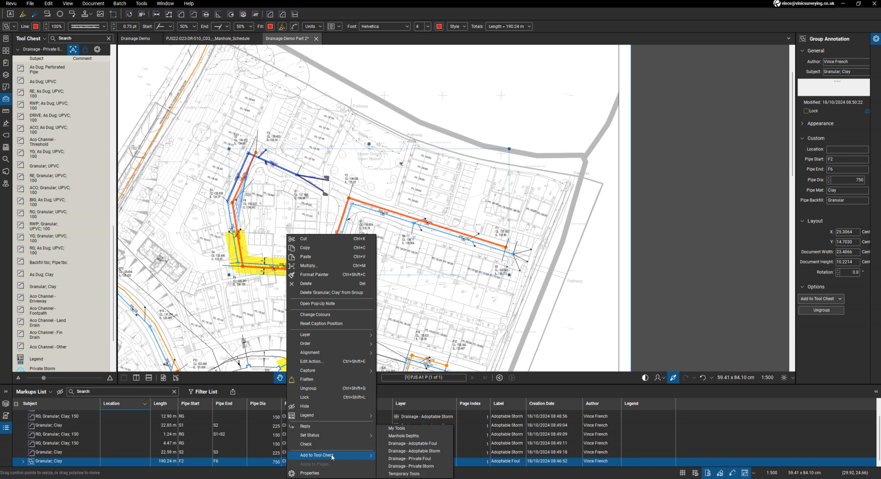
left_click(399, 473)
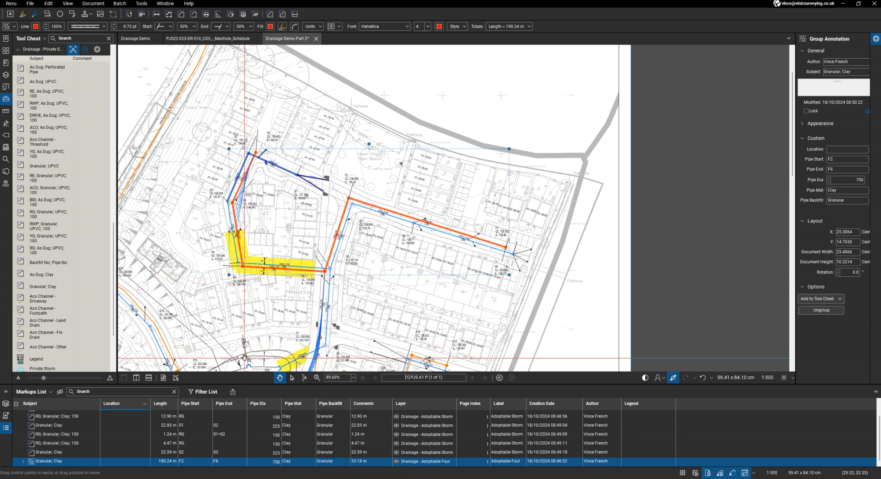
left_click(263, 251)
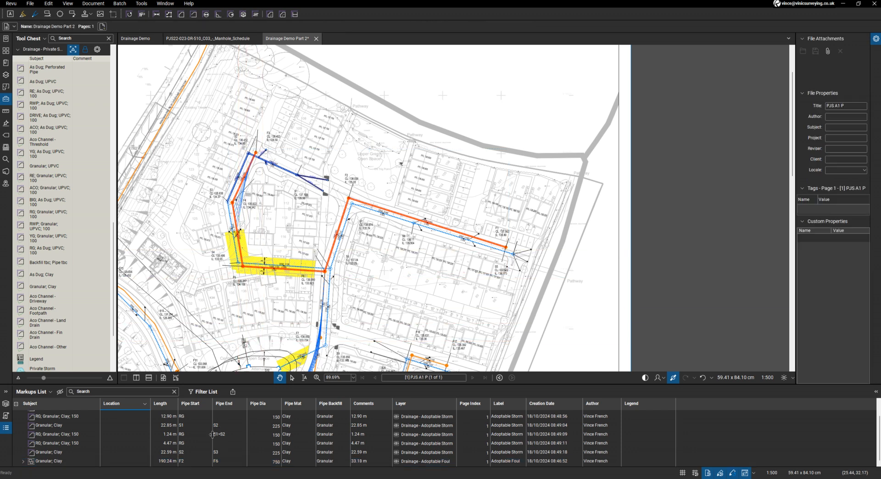
Group all the Adoptable Storm pipe measurements, from the first RG branch to the S2–S3 run
scroll(196, 427, "up", 2)
left_click(189, 422)
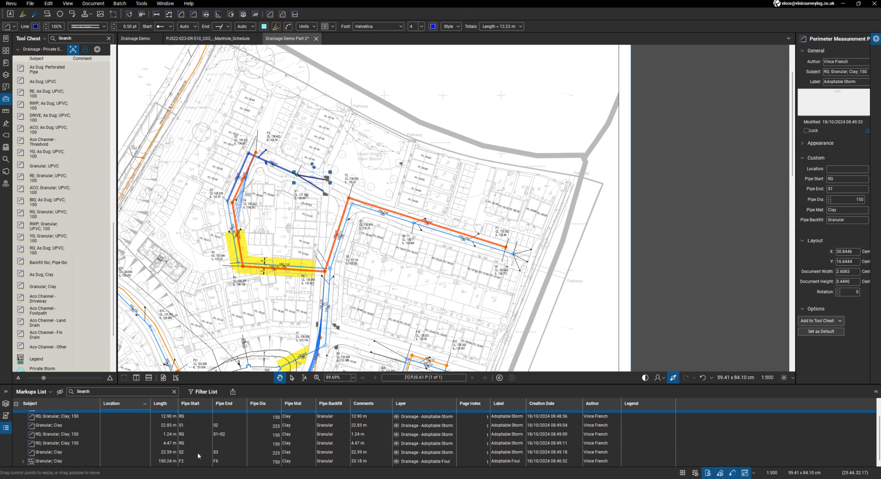
left_click(197, 452, "shift")
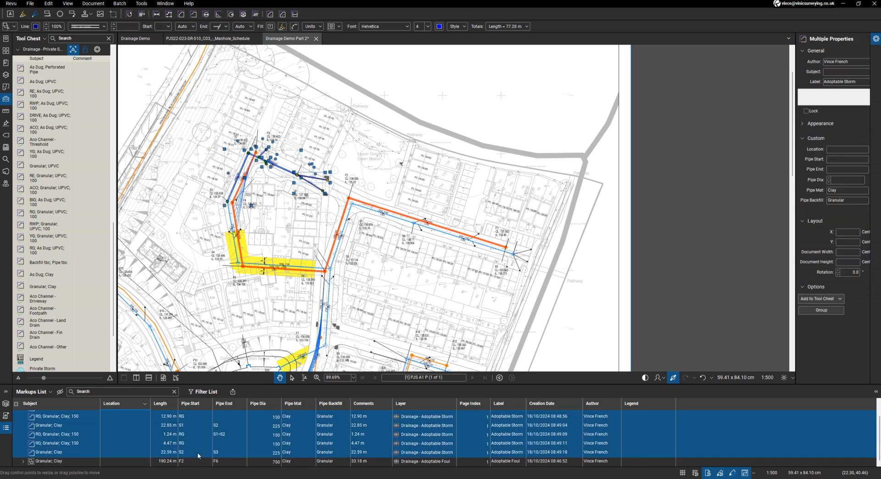
key("ctrl+g")
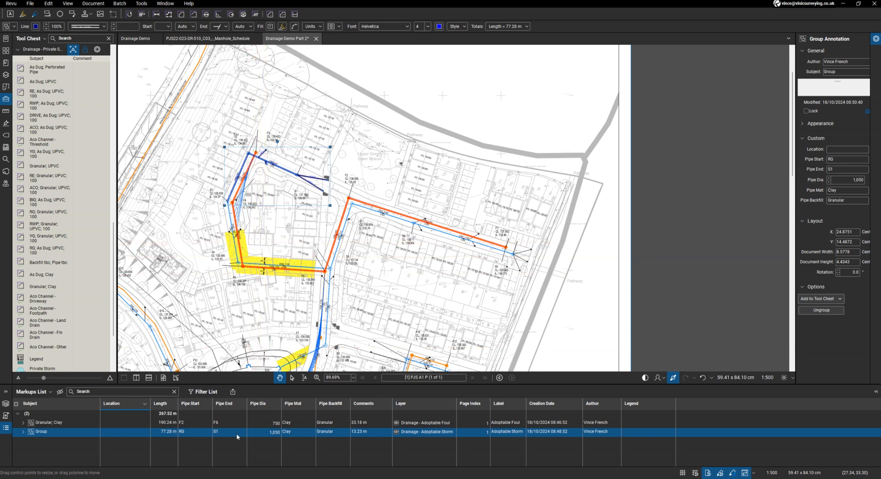
Add the grouped storm pipe run to the Temporary Tools tool set
right_click(243, 173)
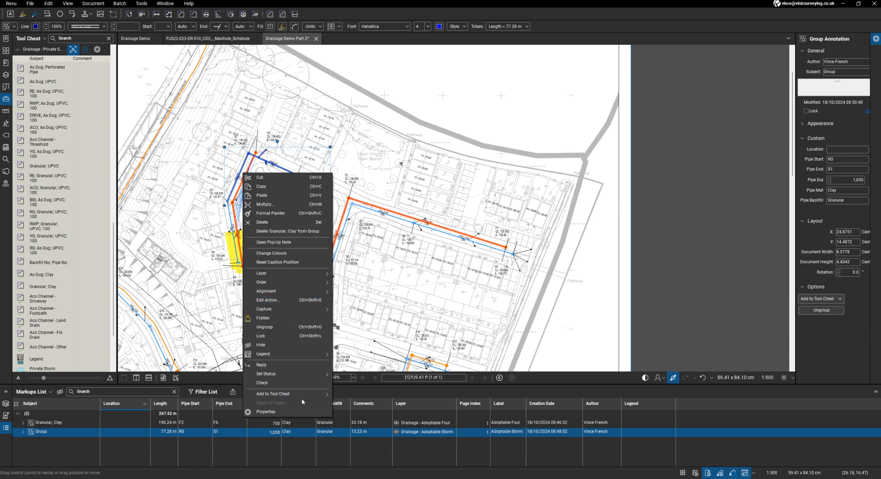
mouse_move(301, 398)
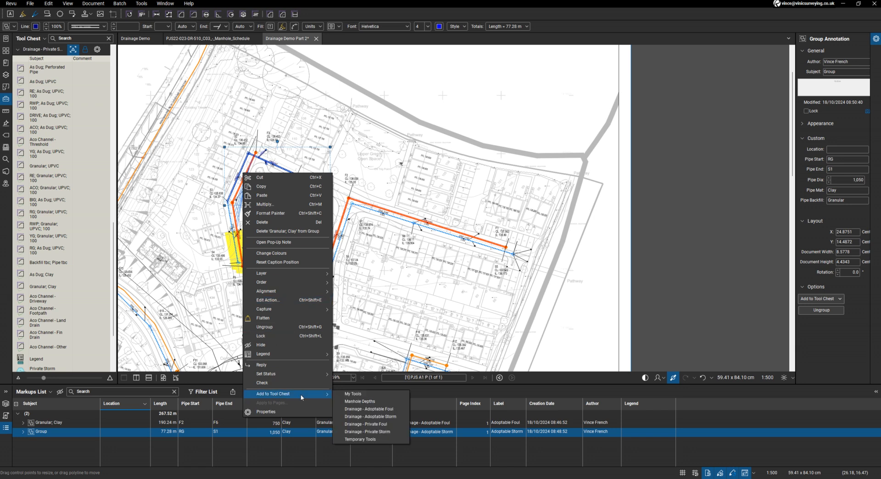
left_click(359, 439)
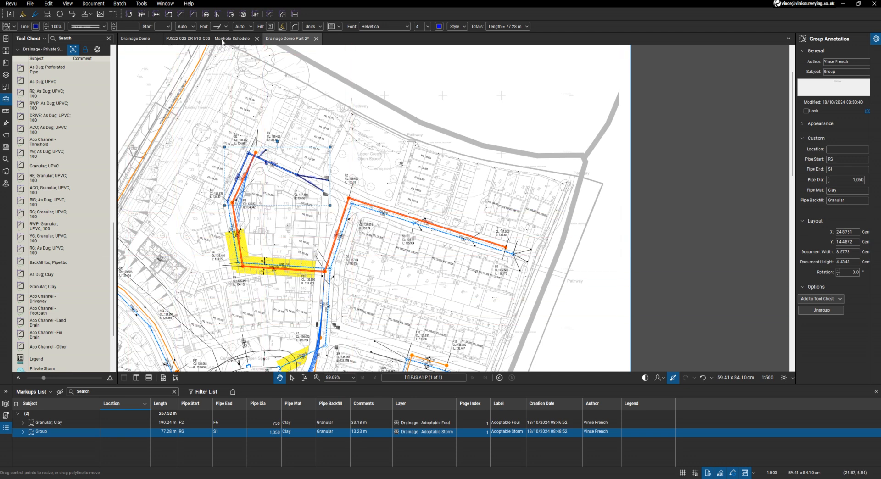
Place one copy of the saved foul pipe group from Temporary Tools on the Drainage Demo drawing, over its foul manhole run
left_click(190, 39)
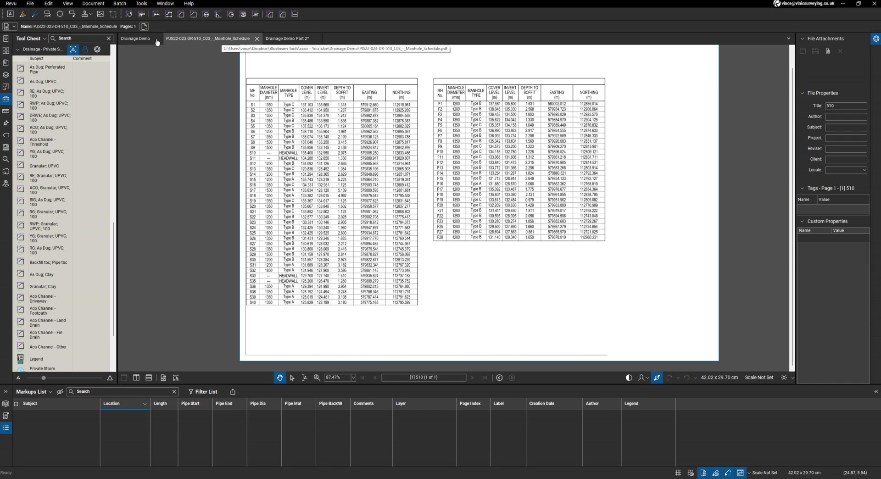
left_click(138, 38)
scroll(283, 226, "down", 3)
scroll(283, 226, "down", 1)
scroll(164, 215, "up", 3)
scroll(81, 316, "down", 3)
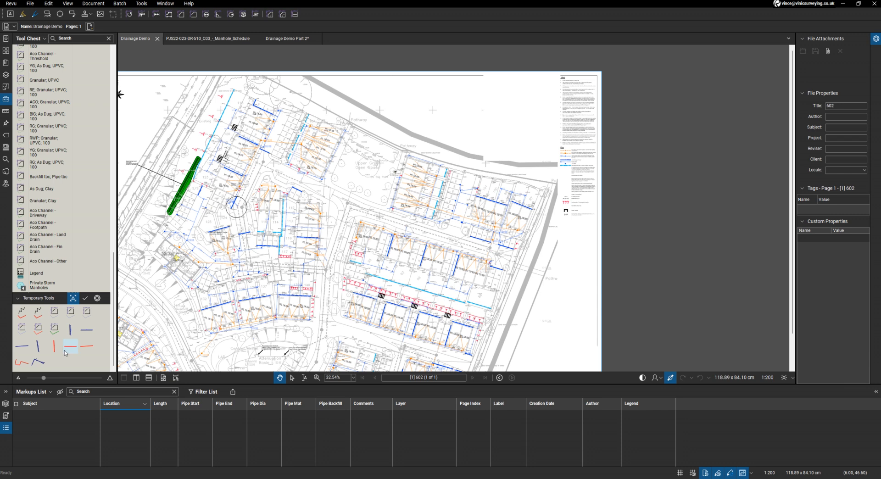
left_click(22, 364)
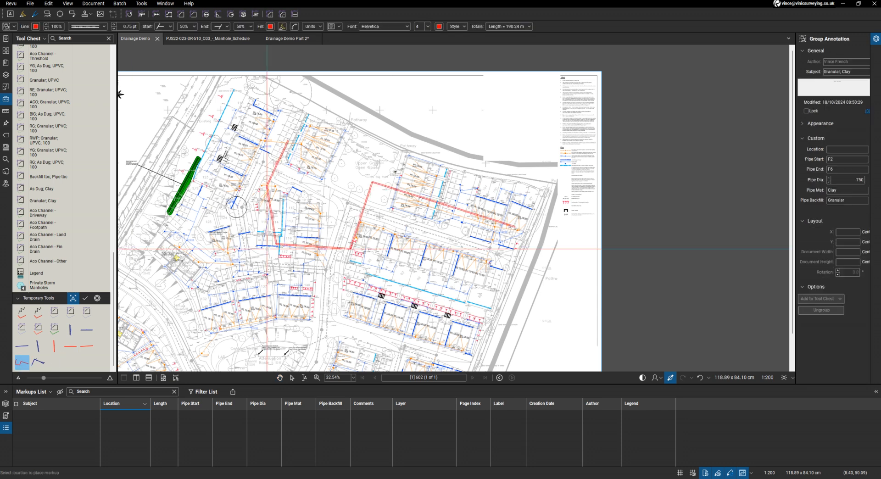
scroll(256, 240, "up", 1)
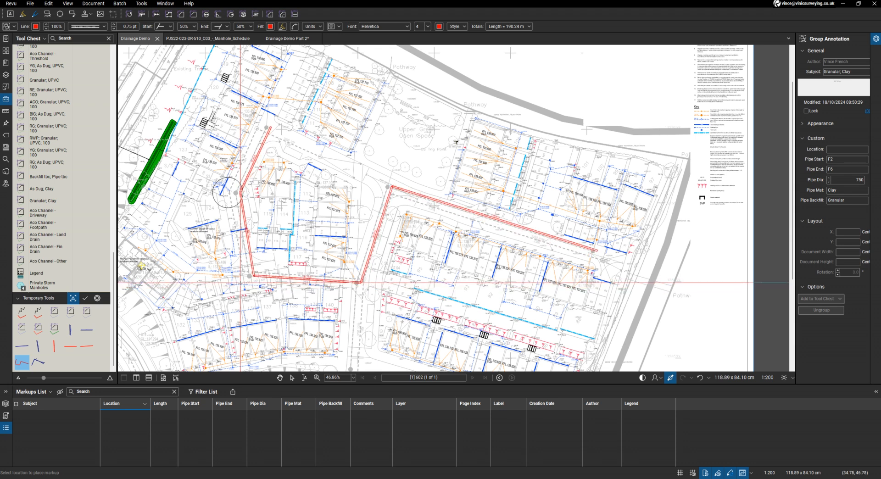
left_click(240, 281)
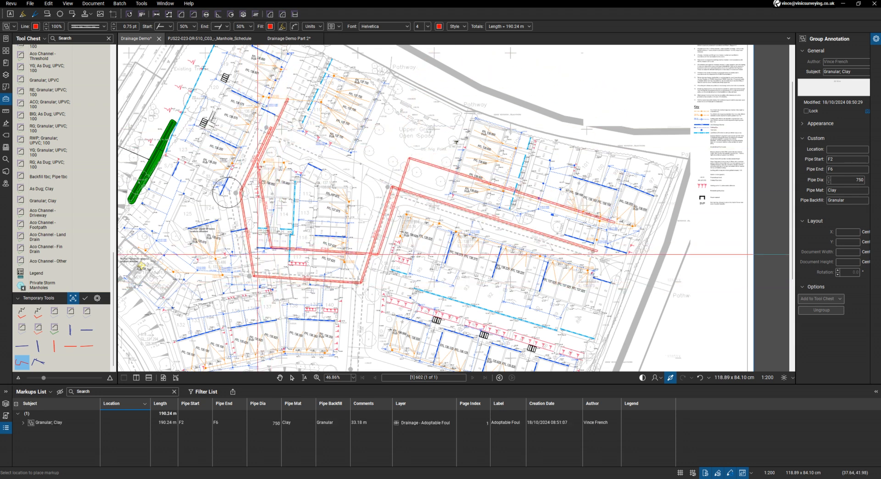
key("Escape")
Adjust the placed foul pipe group so its upper end lines up with the manhole on the drawing
scroll(270, 131, "up", 6)
left_click_drag(297, 153, 274, 156)
scroll(274, 157, "down", 6)
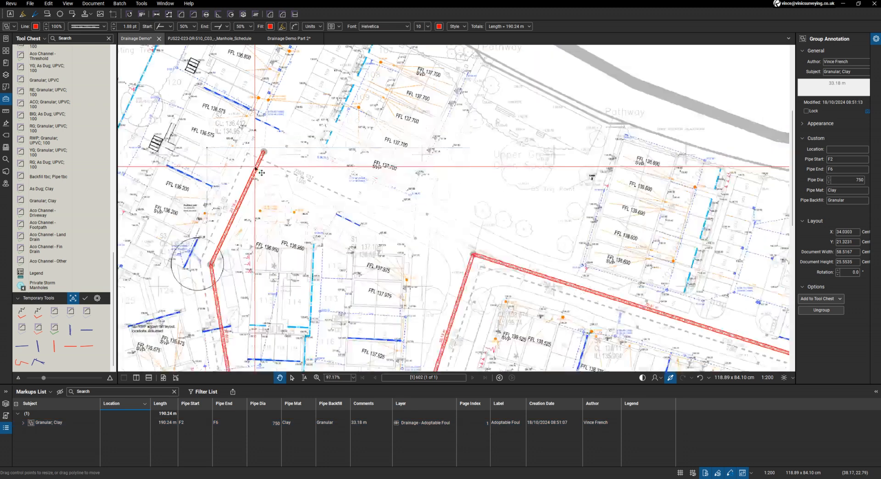
scroll(389, 237, "up", 2)
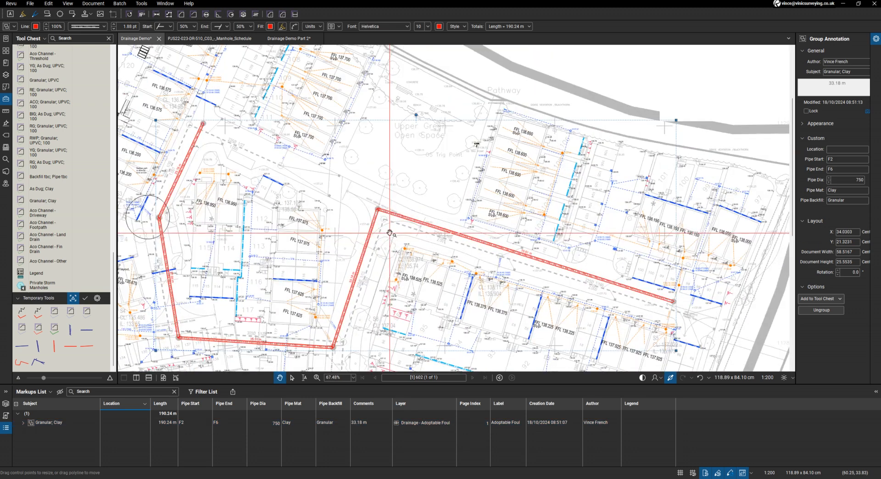
Place the saved storm pipe group from Temporary Tools on the Drainage Demo drawing, with its lower end at manhole S3
left_click(40, 364)
scroll(180, 187, "up", 4)
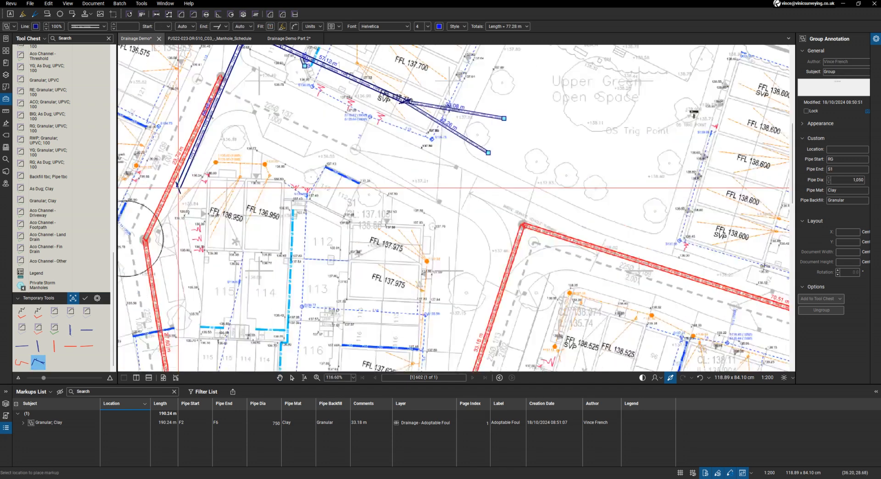
scroll(317, 280, "down", 4)
scroll(317, 281, "up", 4)
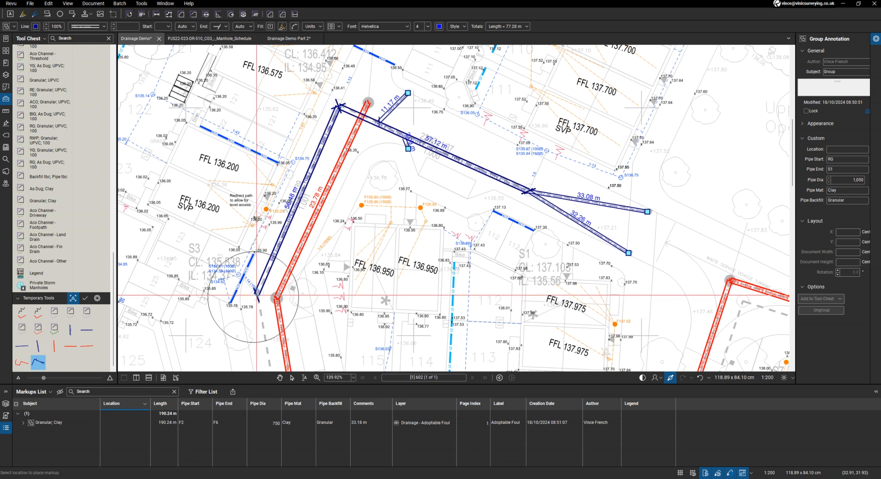
left_click(256, 295)
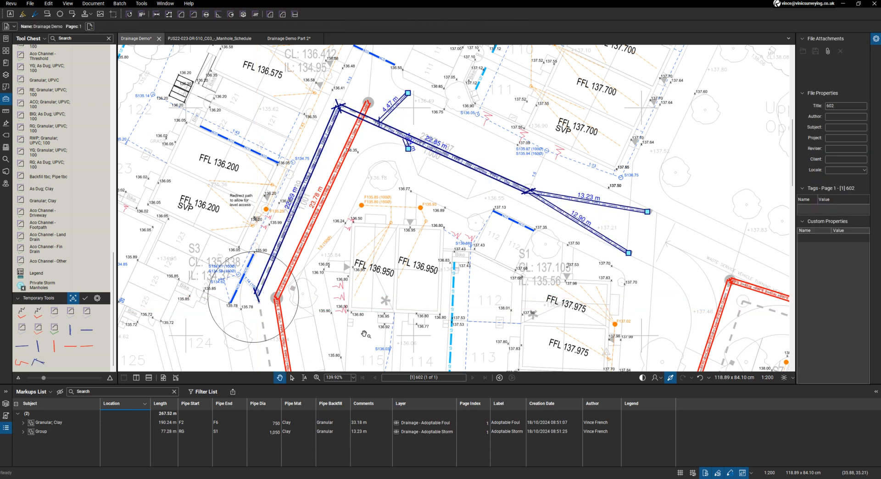
scroll(247, 174, "down", 5)
scroll(248, 173, "down", 3)
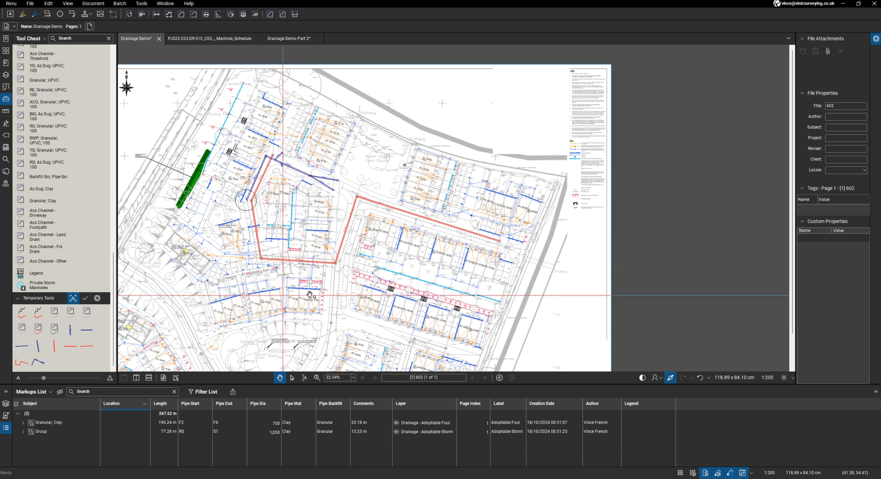
left_click_drag(439, 290, 242, 143)
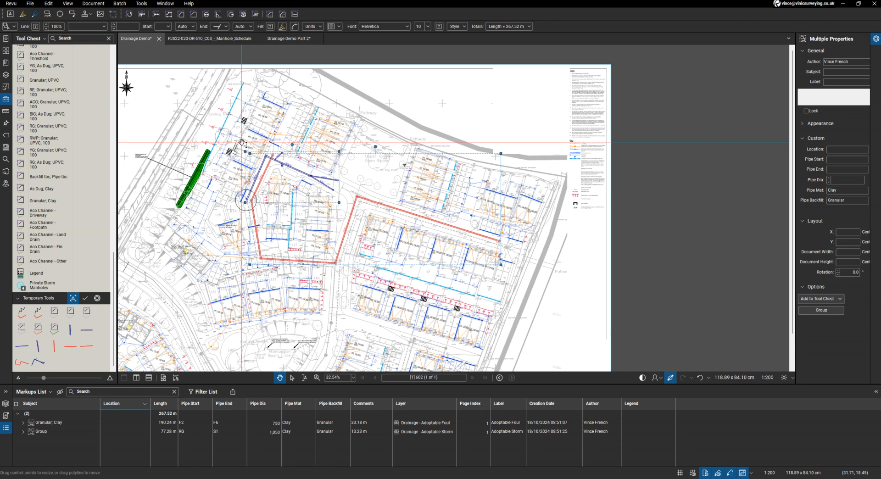
right_click(335, 259)
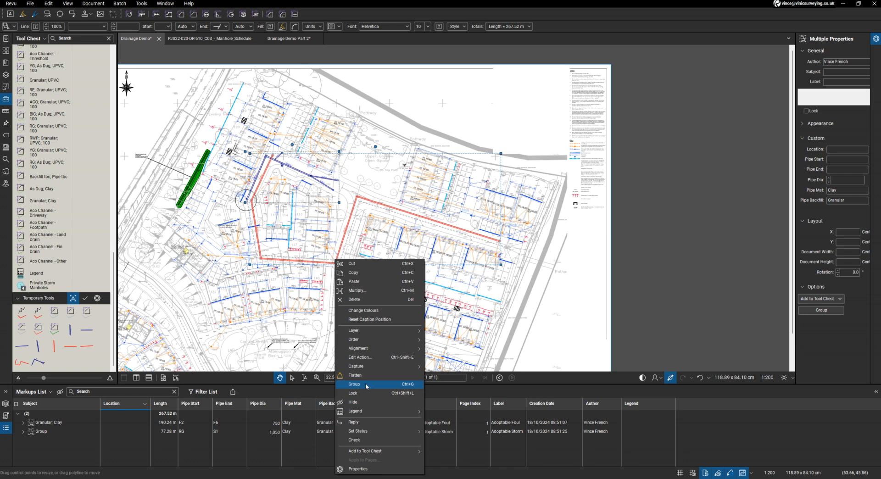
left_click(270, 260)
Ungroup the placed foul pipe run into separate pipe measurements
left_click(271, 261)
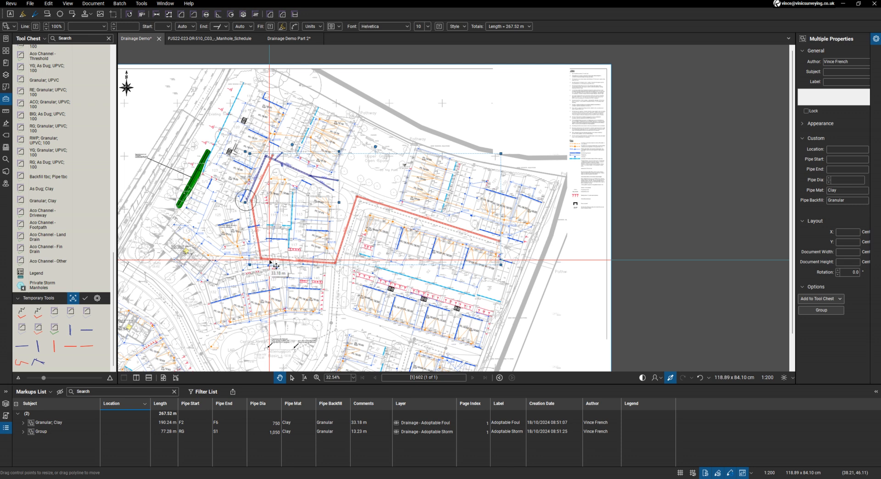
right_click(270, 262)
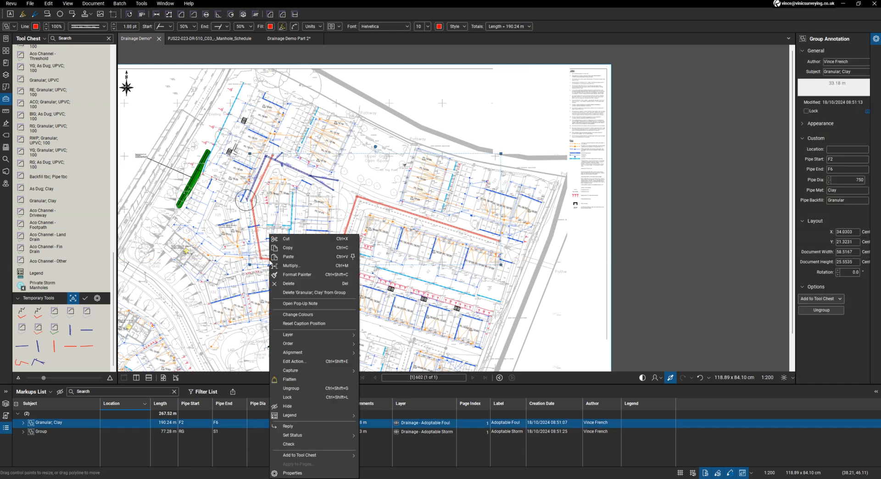
left_click(291, 388)
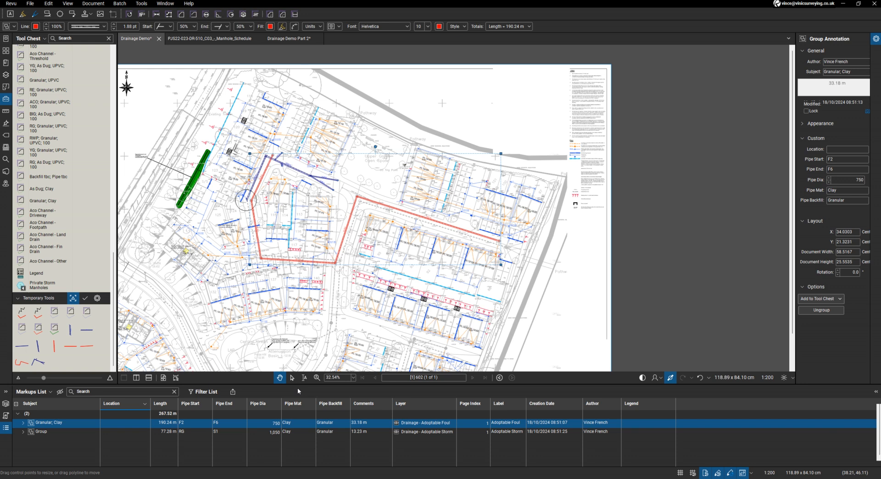
Ungroup the placed storm pipe run into separate pipe measurements
left_click(310, 179)
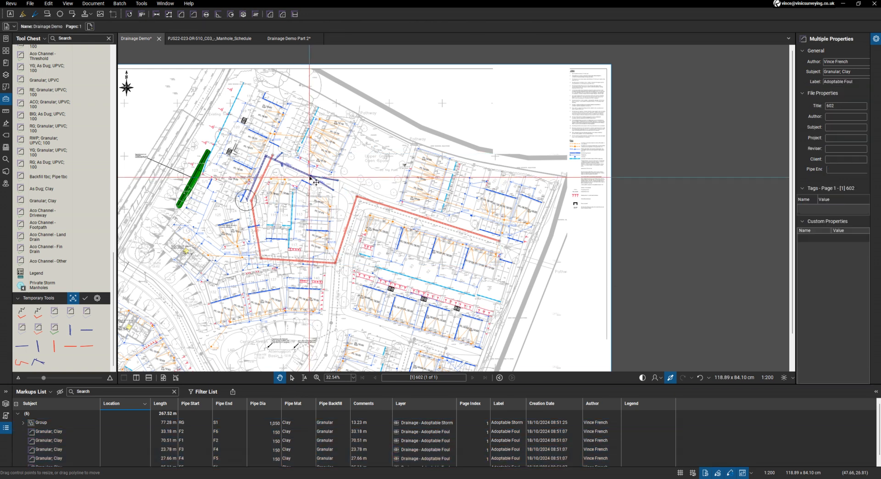
left_click(309, 177)
right_click(310, 177)
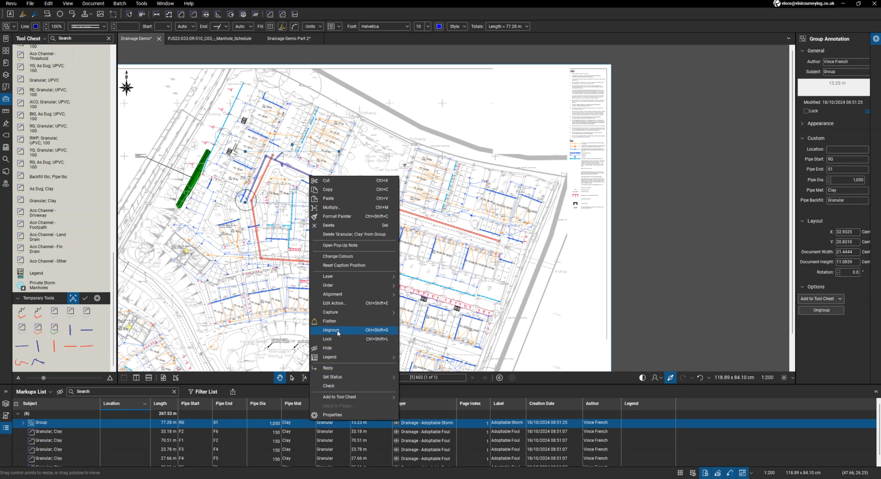
left_click(333, 330)
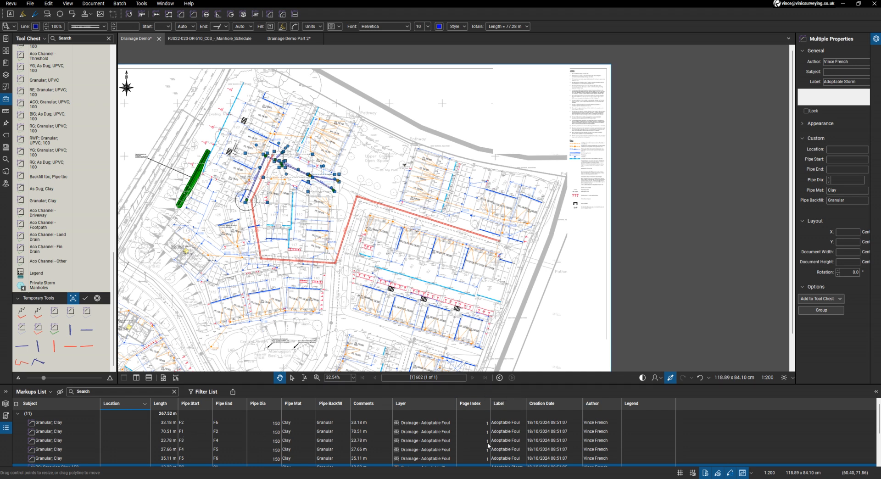
scroll(445, 440, "down", 2)
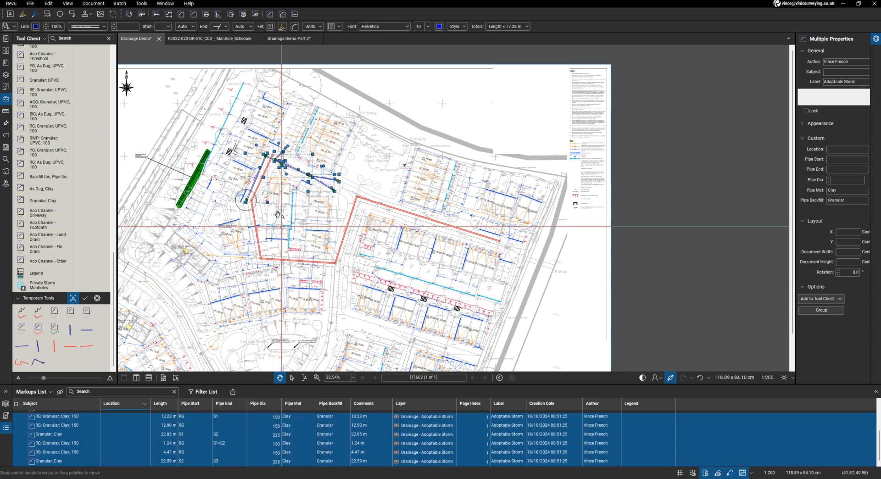
scroll(276, 212, "up", 2)
scroll(277, 212, "down", 2)
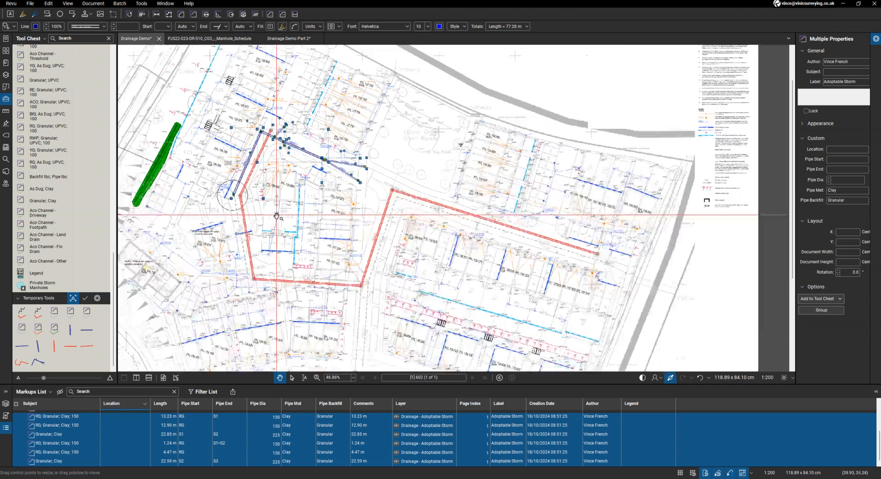
scroll(277, 218, "down", 1)
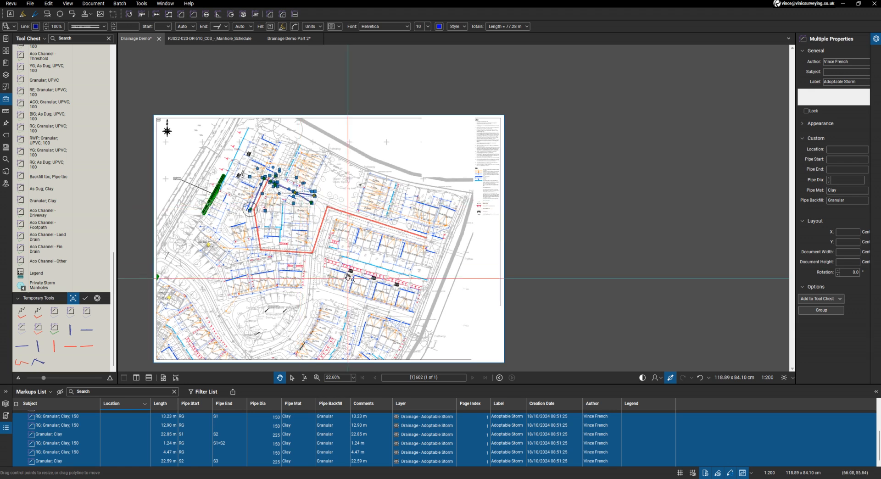
Export the drawing's markup summary as a CSV file named Drainage Demo into the Drainage Demo folder
key("Escape")
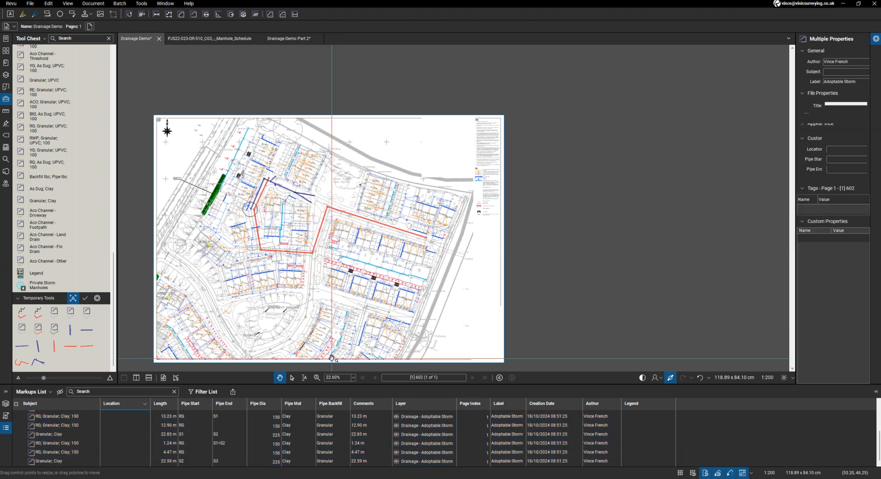
left_click(234, 393)
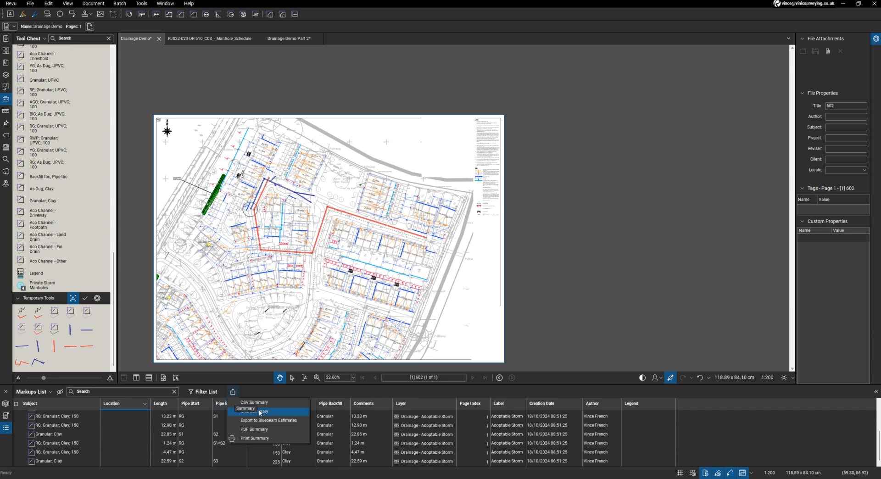
left_click(257, 403)
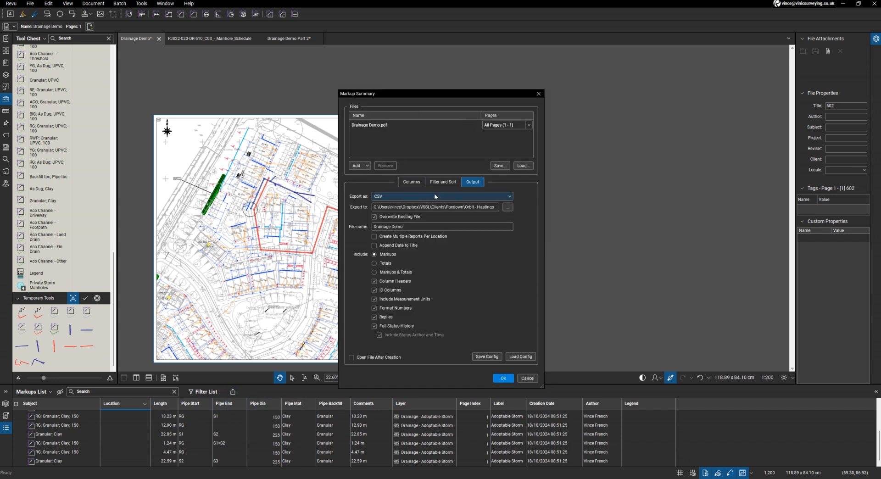
left_click(507, 208)
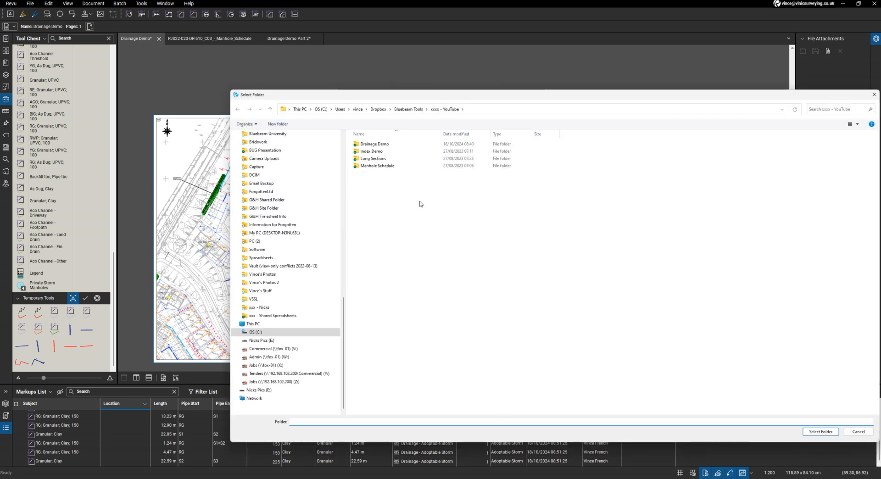
double_click(382, 145)
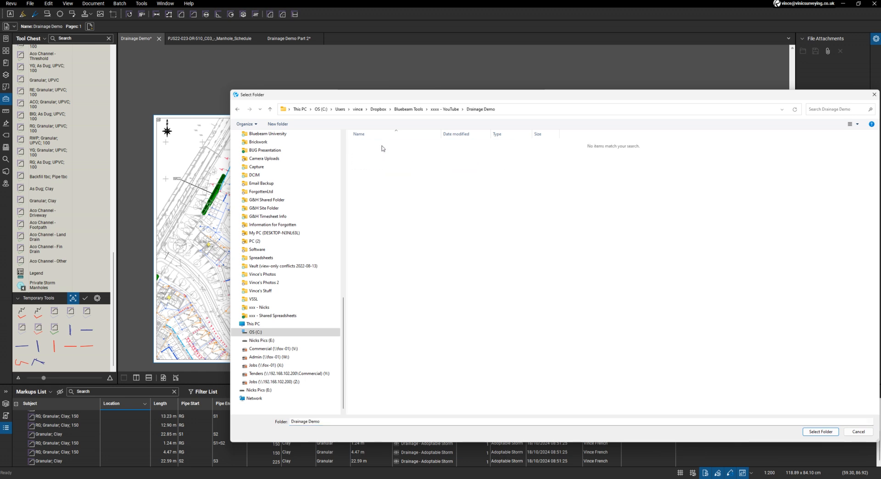
left_click(816, 432)
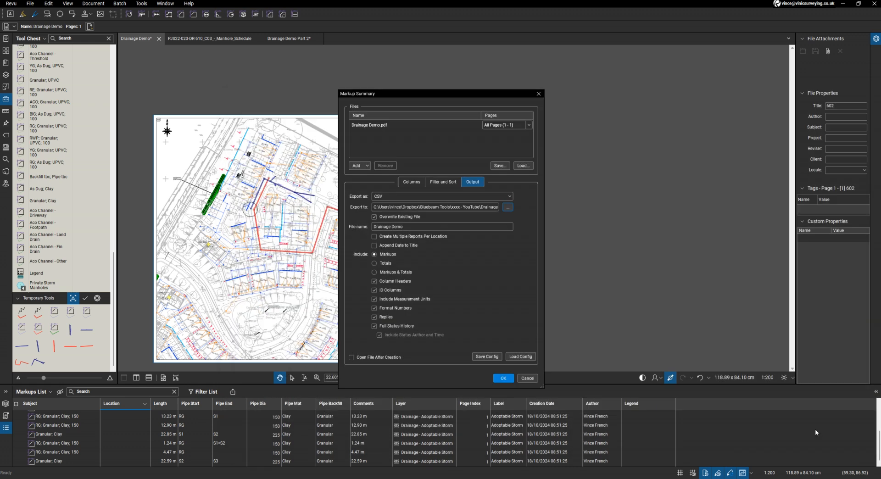
left_click(503, 378)
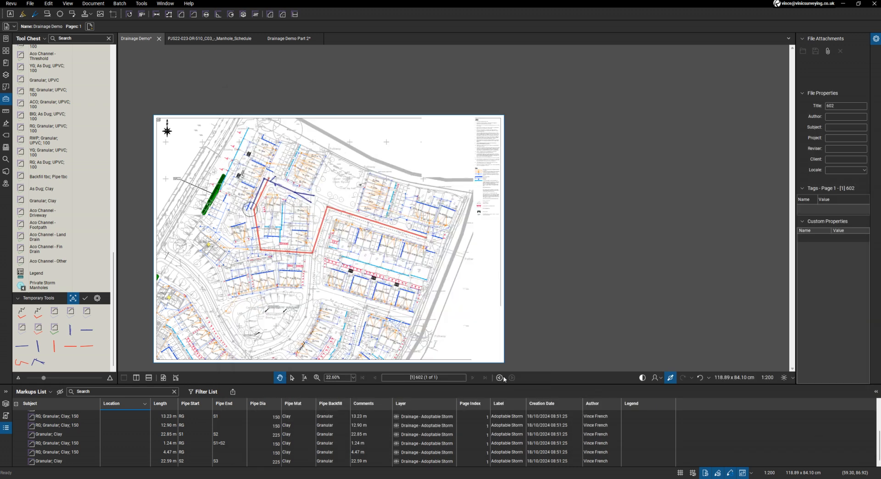
Switch to the Drainage Demo - 2024-10-18 workbook in Excel and refresh the pipe run table with the exported markup data
left_click(434, 478)
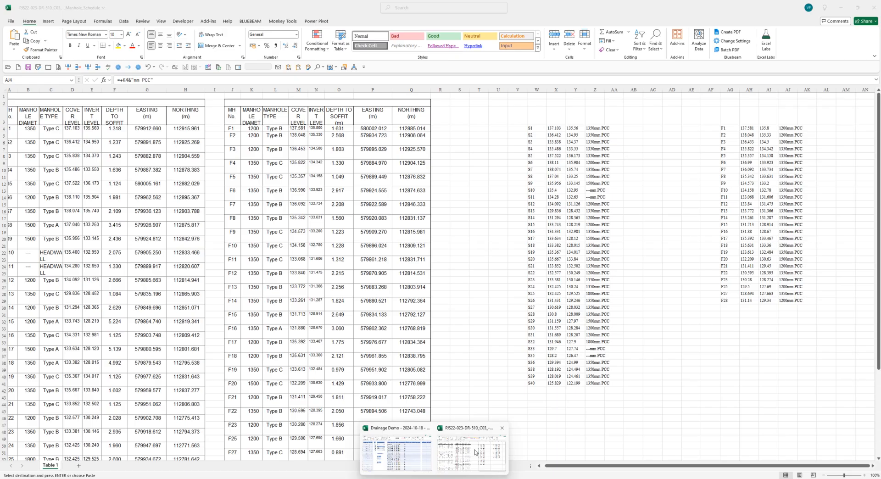
left_click(475, 452)
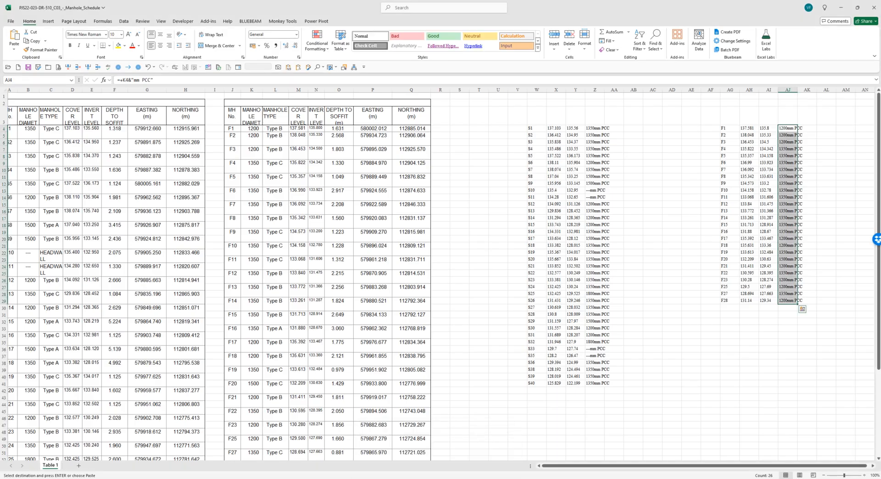
mouse_move(434, 478)
left_click(404, 460)
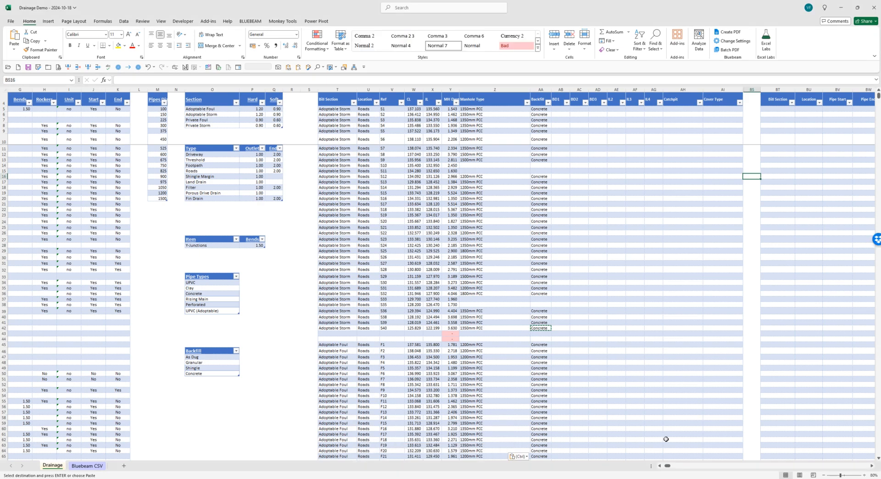
left_click_drag(667, 466, 672, 467)
left_click(219, 68)
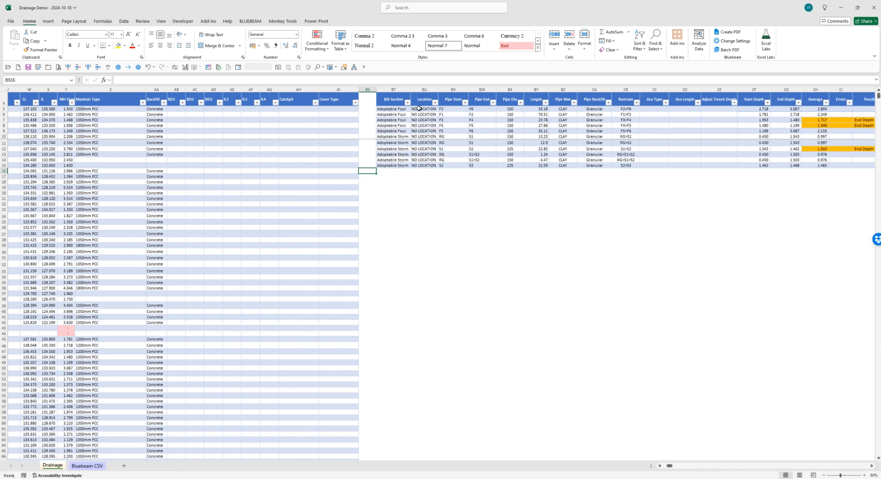
Examine the imported pipe runs on the Drainage sheet, including their start, end and average depths and the possible errors
left_click(419, 131)
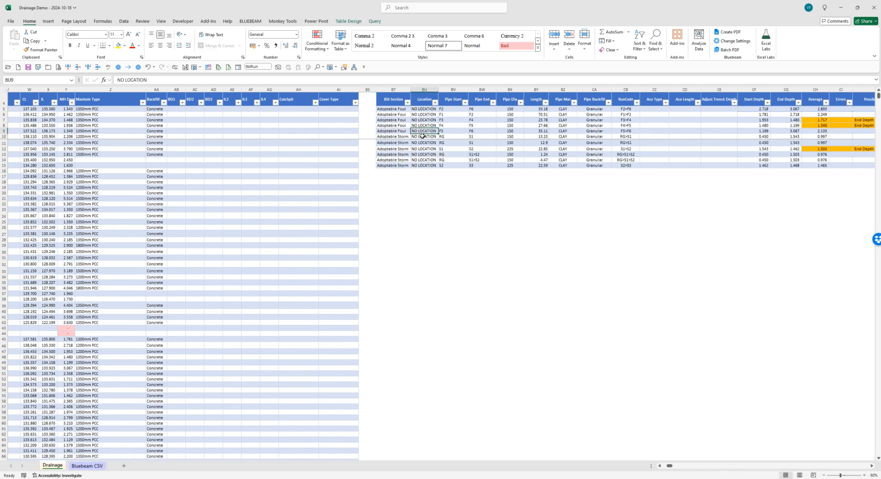
left_click(488, 127)
key("Right")
key("Right")
key("Right")
key("Right")
key("Right")
key("Right")
key("Right")
key("Right")
key("Right")
key("Right")
key("Right")
key("Right")
key("Right")
key("Right")
key("Right")
key("Right")
key("Right")
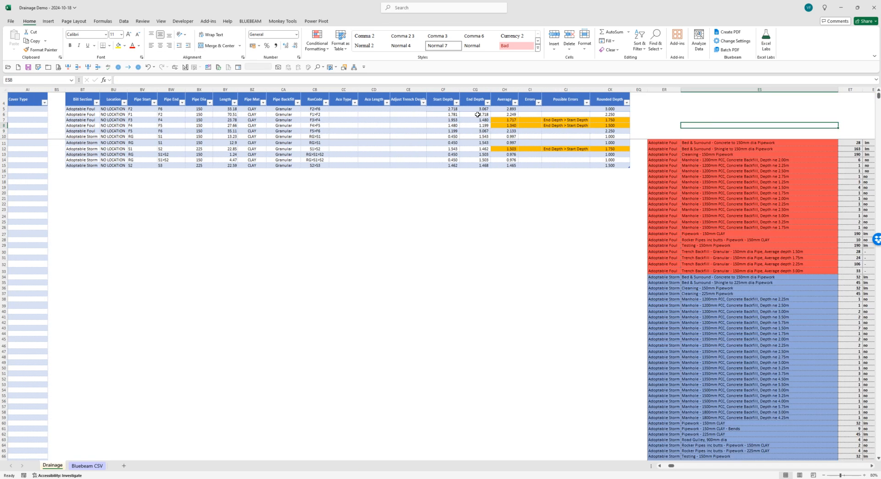
left_click(579, 119)
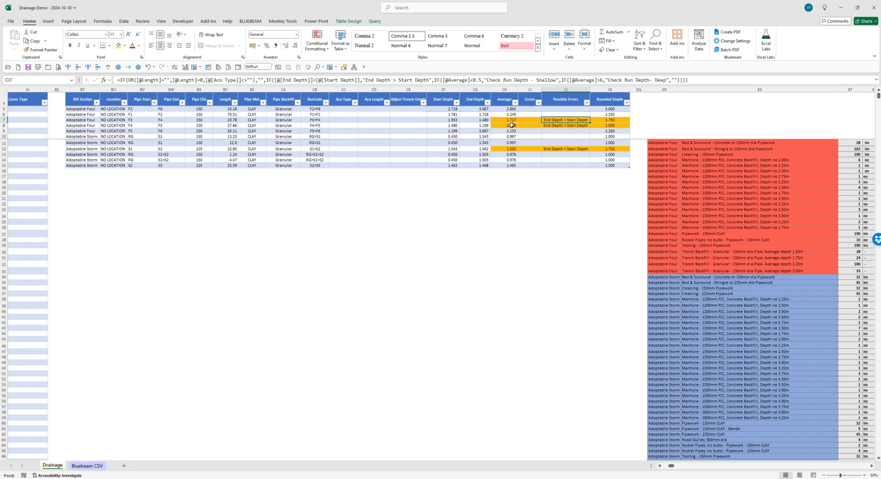
left_click(508, 124)
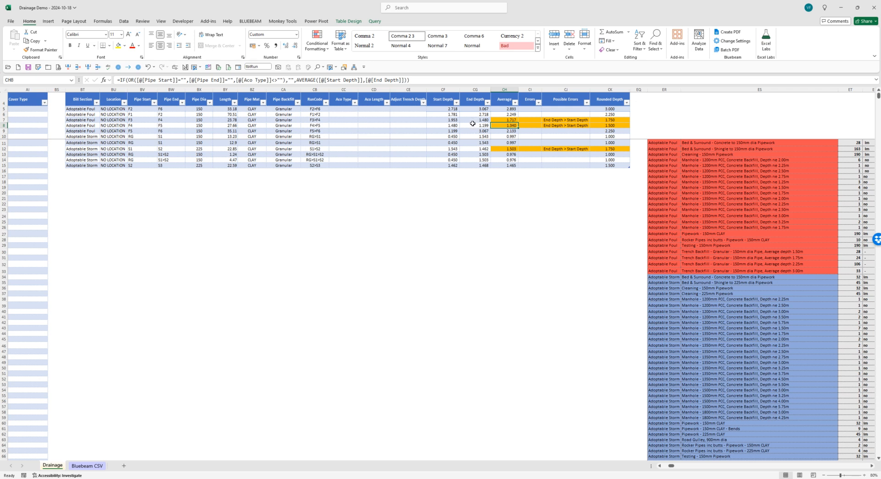
Examine the priced foul and storm bill items, with their quantities, section totals and location split
key("Right")
key("Right")
key("Right")
key("Right")
key("Right")
key("Right")
key("Right")
key("Right")
key("Right")
key("Right")
key("Right")
key("Right")
key("Right")
key("Right")
key("Right")
key("Right")
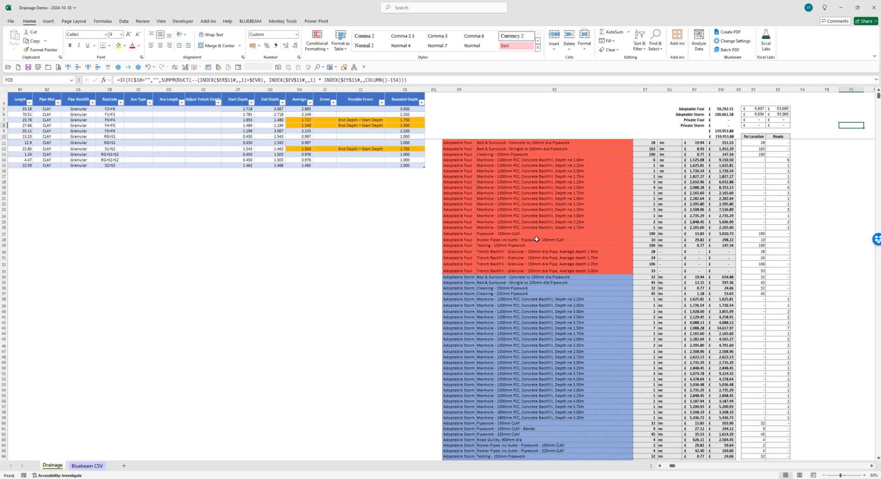
scroll(537, 243, "down", 3)
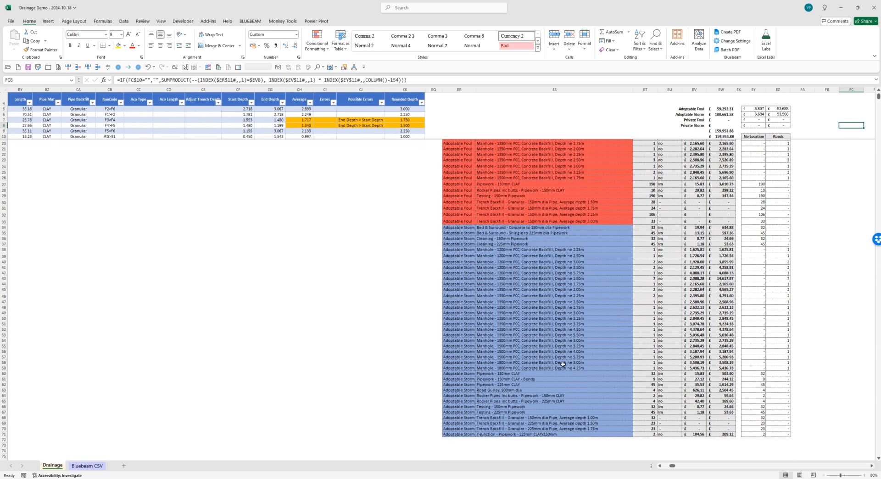
scroll(531, 378, "down", 2)
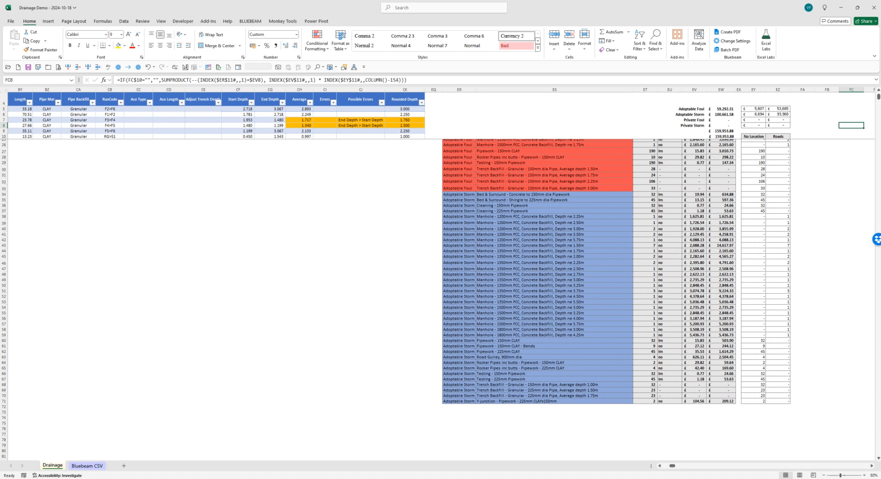
Switch back to Bluebeam Revu and examine the placed foul and storm pipe runs on the Drainage Demo drawing
mouse_move(647, 478)
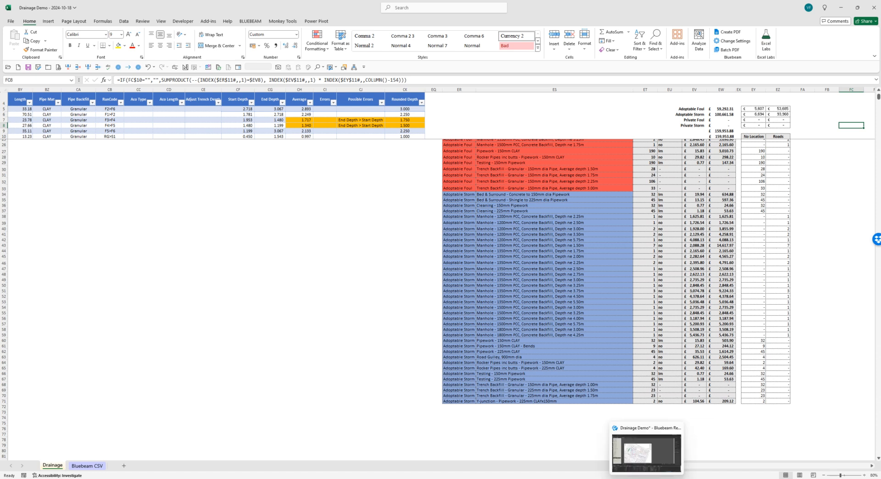
left_click(646, 452)
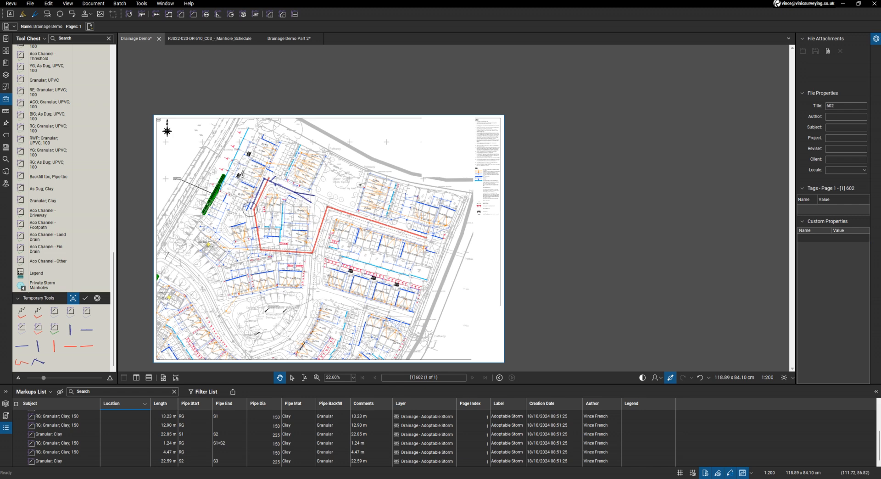
scroll(236, 204, "up", 3)
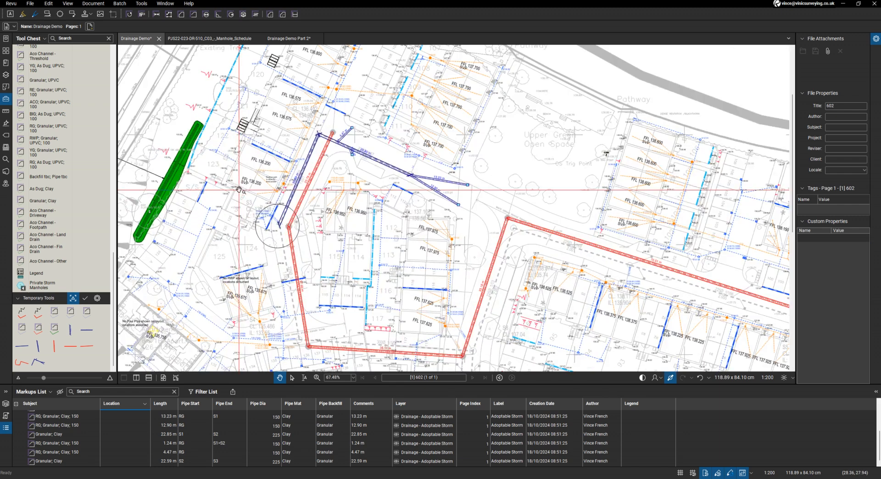
scroll(392, 160, "up", 3)
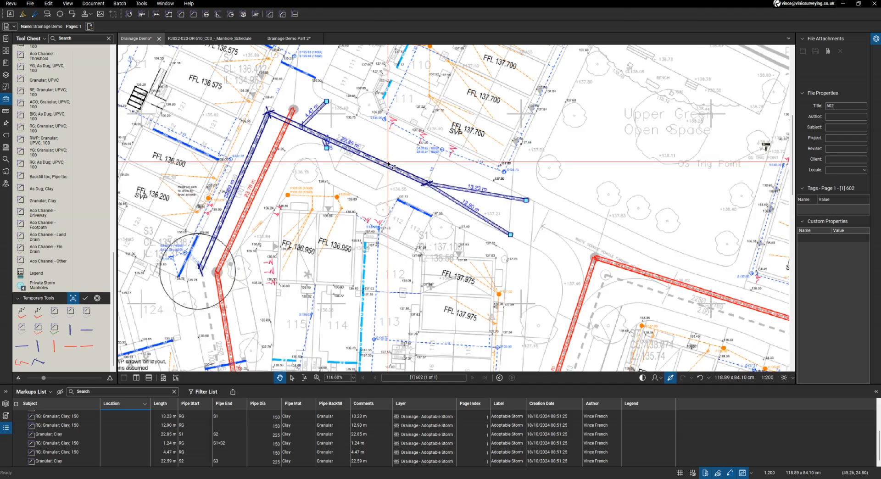
scroll(388, 154, "down", 6)
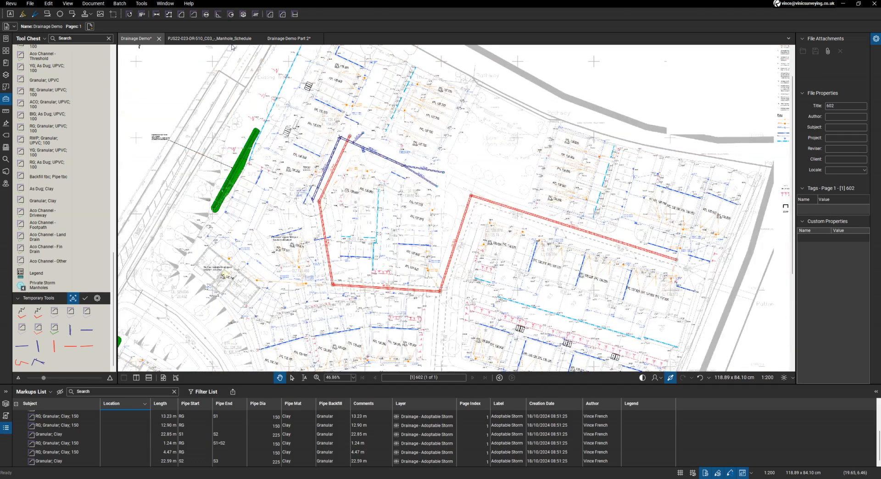
Examine the road layout along the foul and storm pipe runs on the Drainage Demo Part 2 drawing
left_click(289, 38)
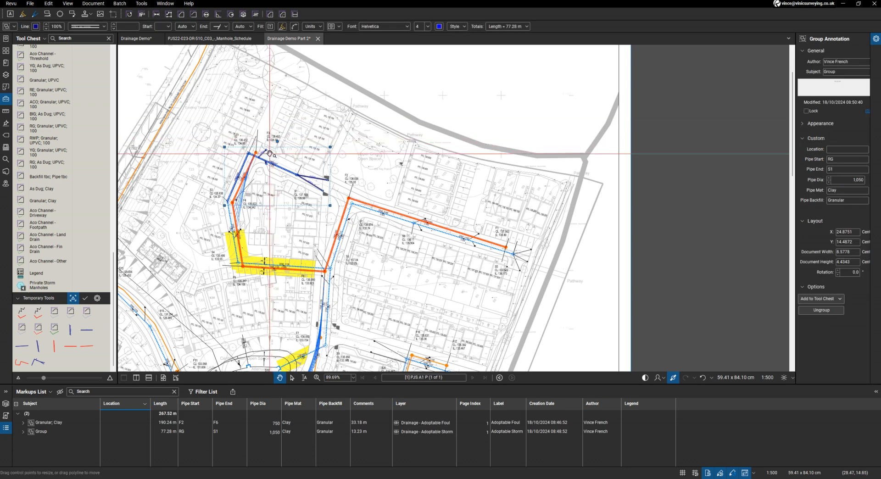
scroll(270, 156, "up", 4)
scroll(293, 187, "down", 4)
scroll(535, 256, "up", 8)
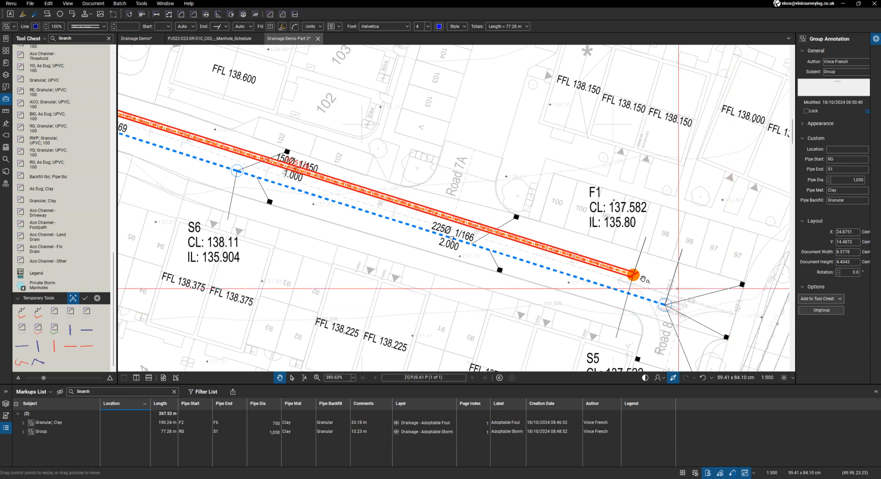
scroll(535, 255, "down", 2)
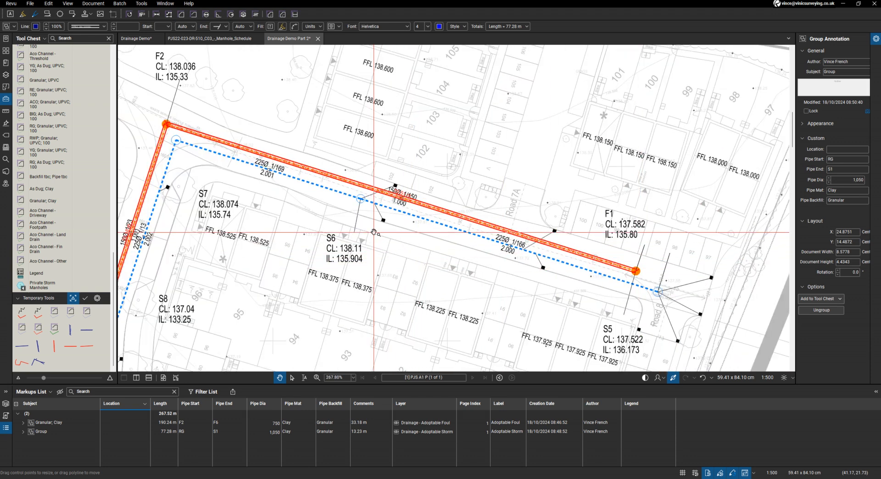
scroll(375, 202, "down", 3)
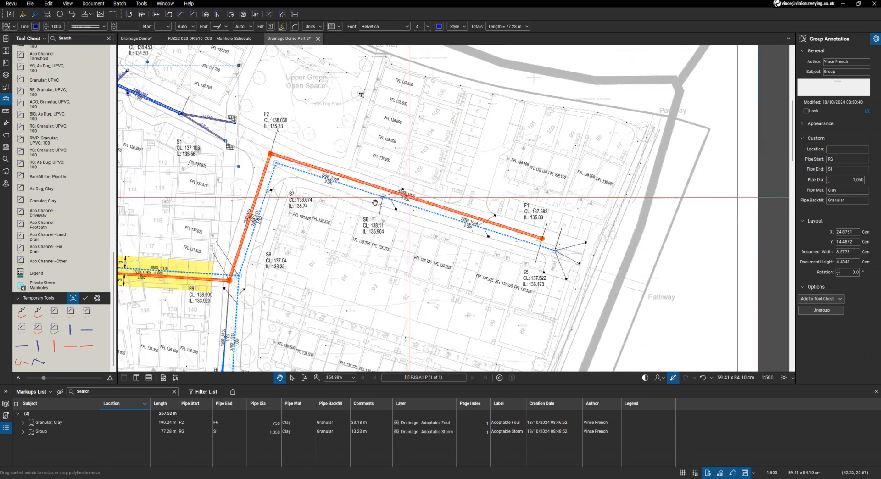
scroll(250, 182, "down", 3)
scroll(251, 182, "up", 1)
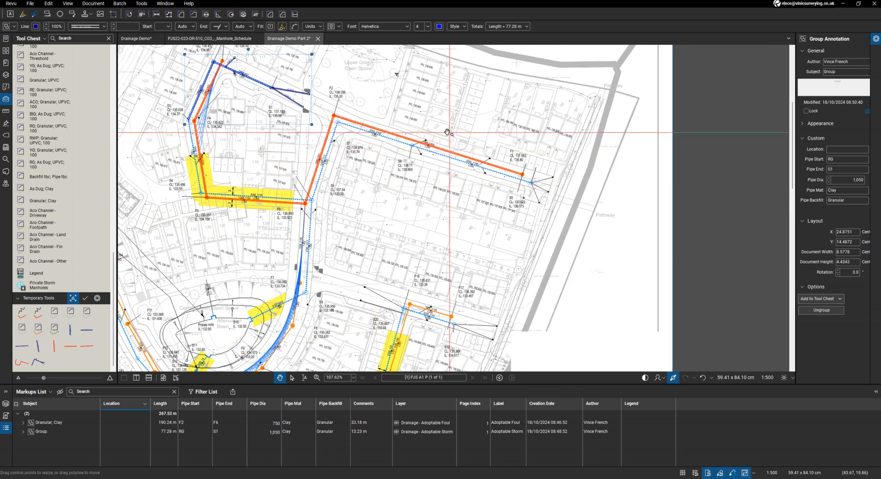
On the Drainage Demo drawing, set the location of the storm pipes and the F3–F4, F4–F5 and F5–F6 foul pipes to rOAD 7
left_click(136, 38)
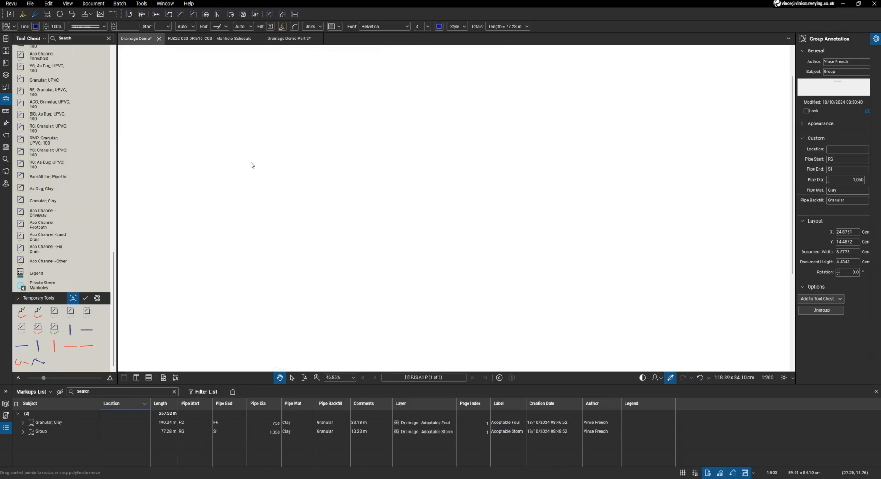
scroll(311, 202, "down", 3)
scroll(351, 252, "up", 2)
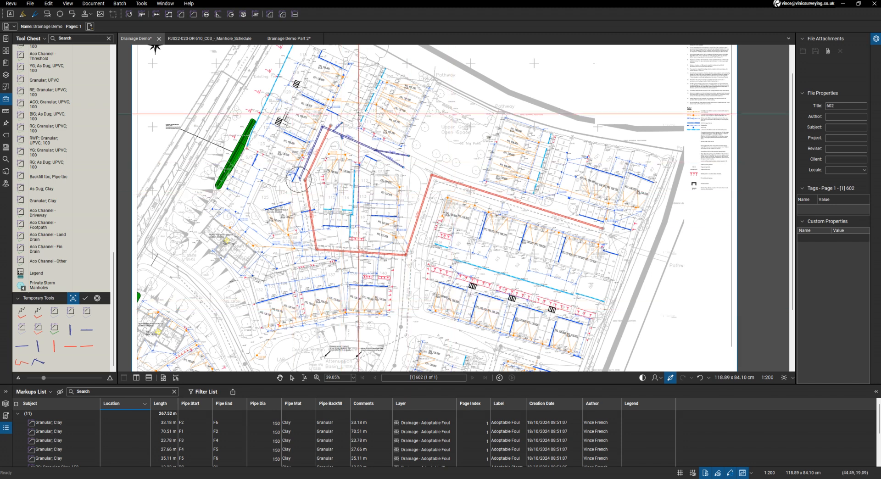
left_click(320, 110)
mouse_move(293, 267)
left_mouse_down()
mouse_move(353, 251)
mouse_move(417, 146)
left_mouse_up()
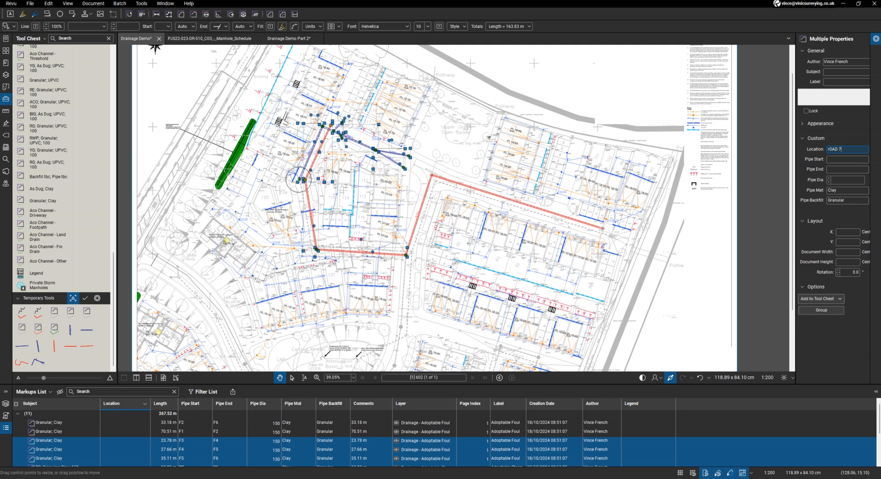
key("Return")
Set the location of the F1–F2 and F2–F6 foul pipes to ROAD 8 and check the locations in the Markups List
left_click(484, 258)
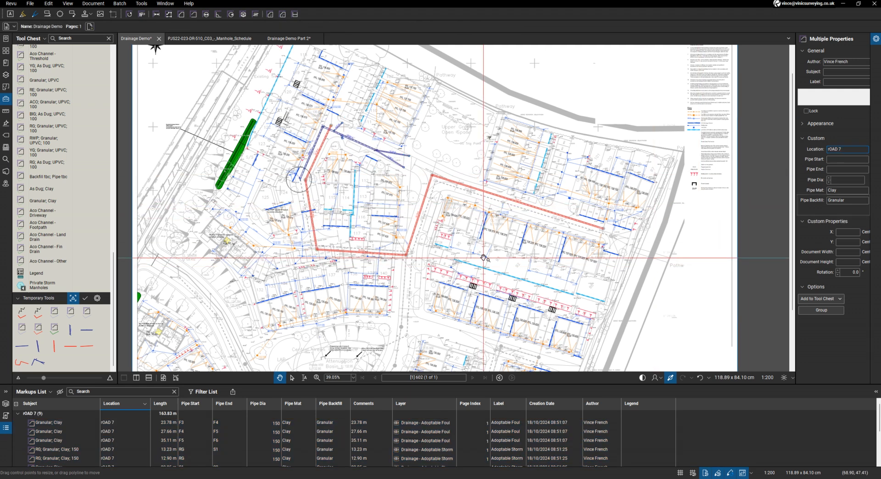
mouse_move(489, 164)
left_mouse_down()
mouse_move(423, 171)
mouse_move(428, 228)
mouse_move(582, 235)
left_mouse_up()
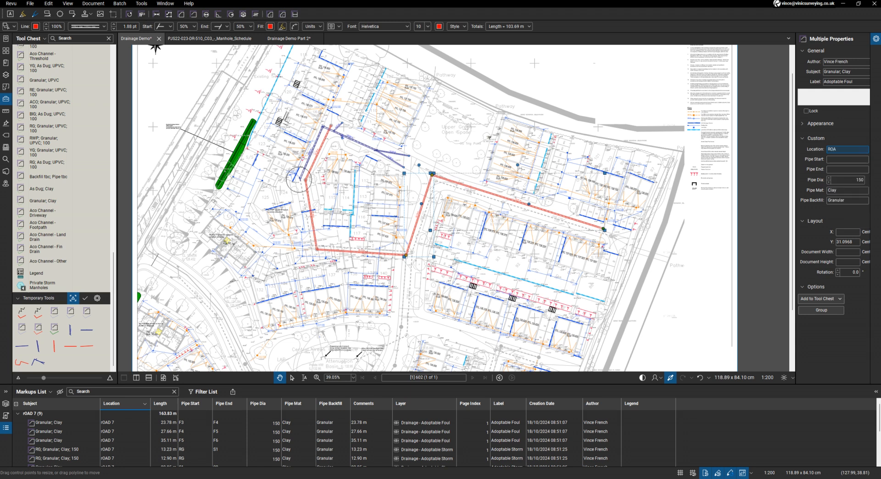
key("Return")
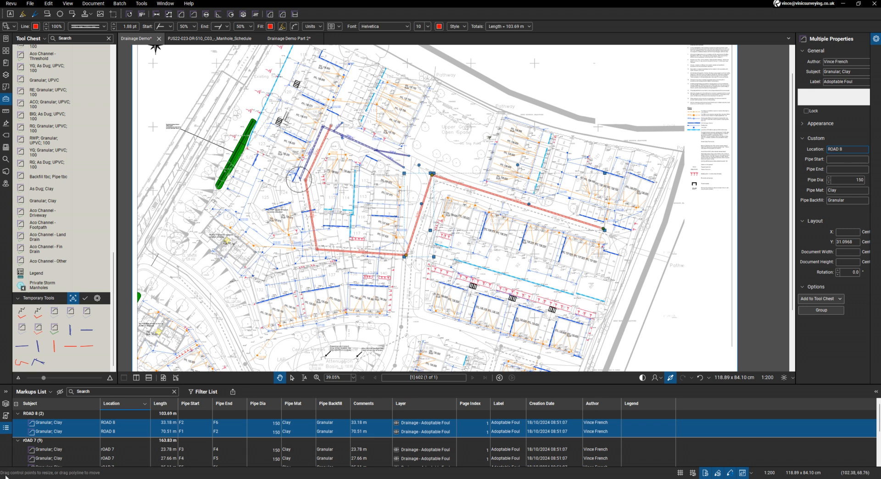
left_click(110, 450)
scroll(111, 452, "down", 3)
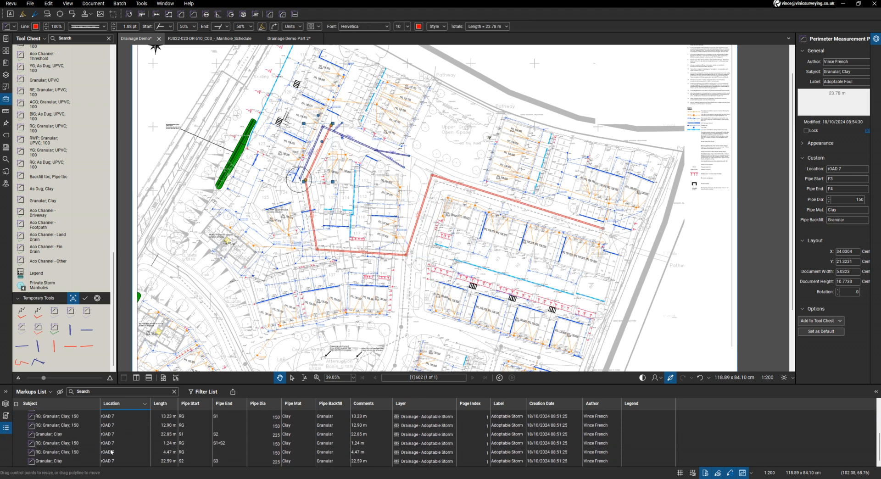
Set the location of all the rOAD 7 foul and storm pipes in the Markups List to ROAD 7
key("ctrl+a")
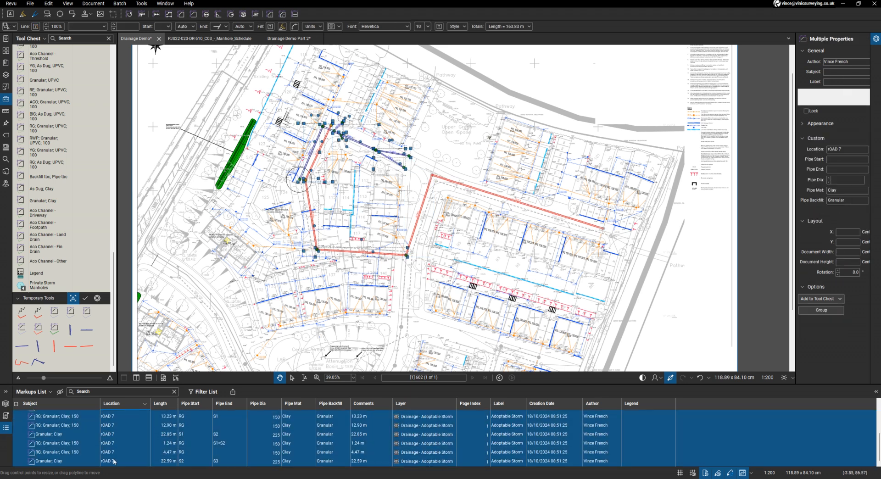
left_click(841, 149)
type("R")
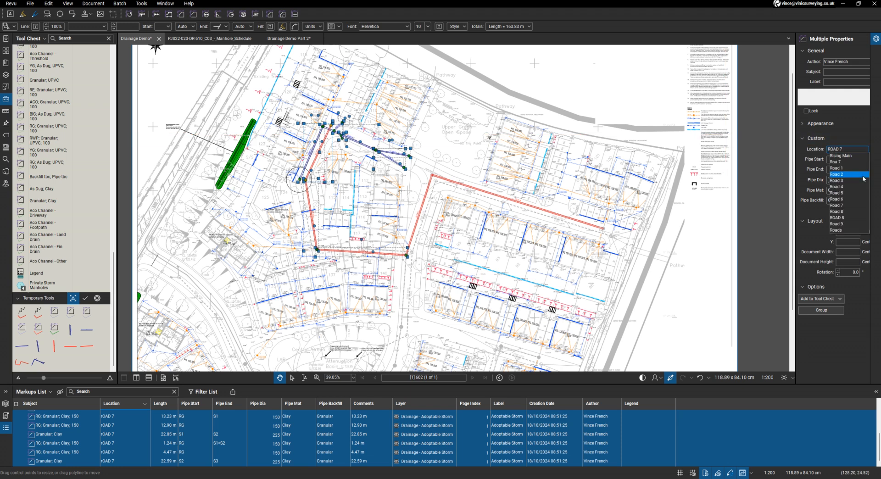
left_click(863, 179)
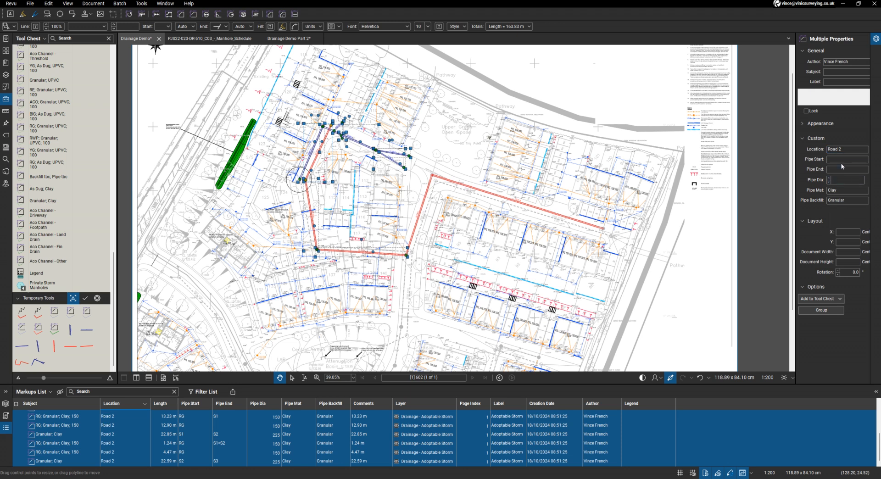
type("ROAD 7")
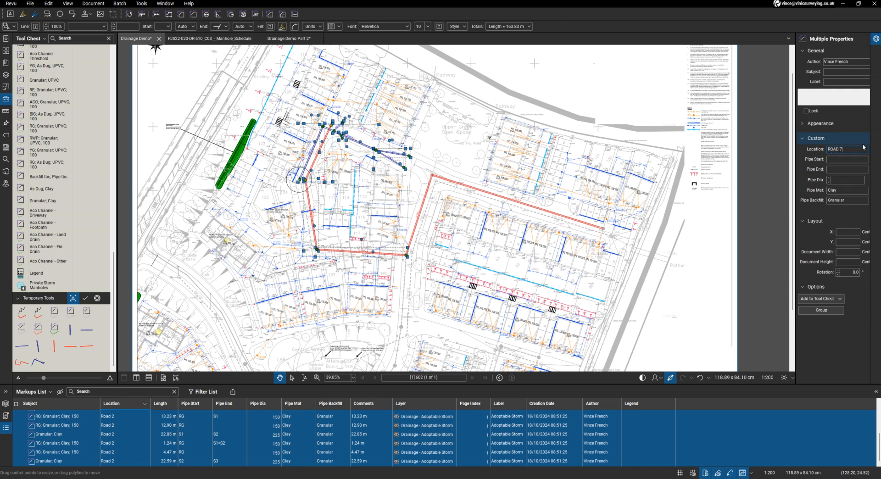
left_click(460, 275)
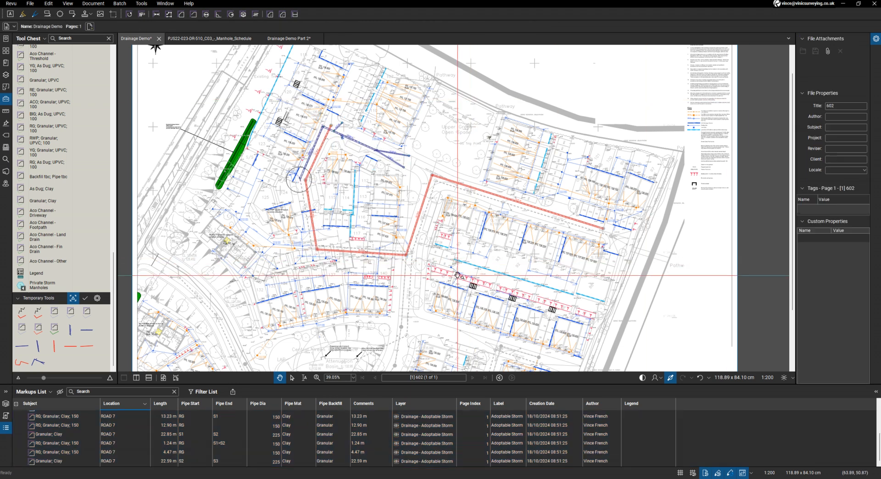
Export the Drainage Demo Markups List as a CSV summary
left_click(233, 391)
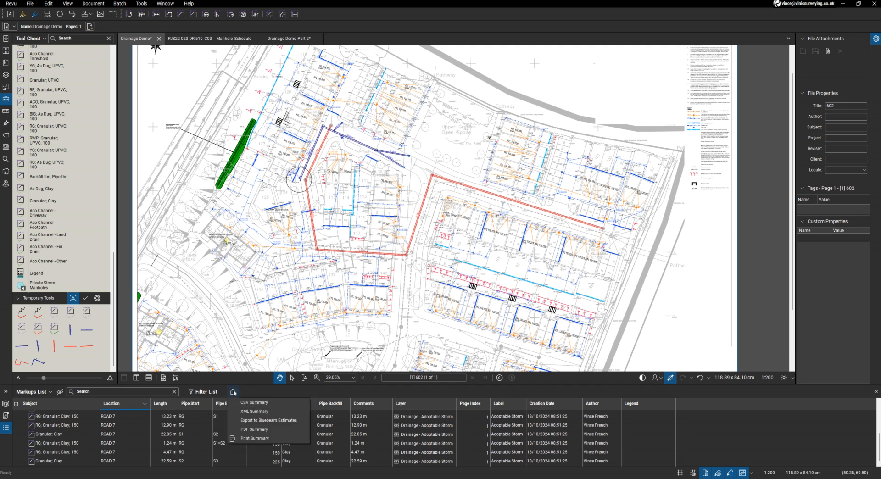
left_click(252, 403)
left_click(505, 378)
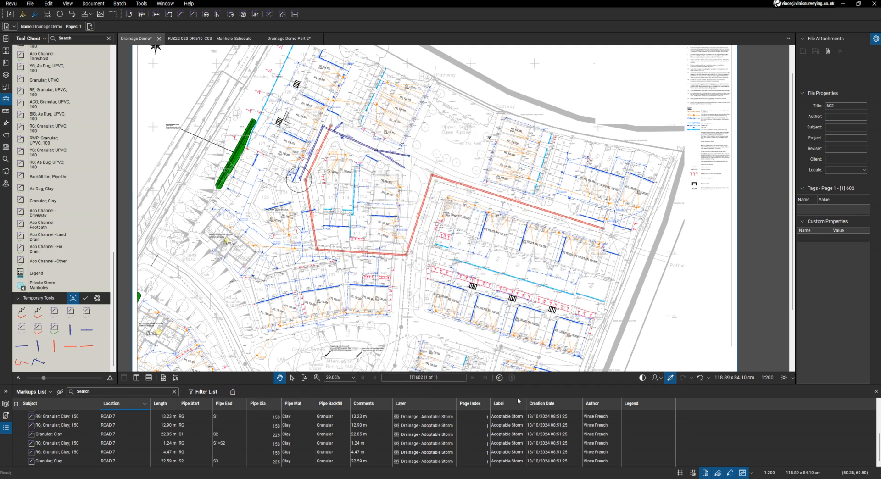
Switch to the Drainage Demo - 2024-10-18 workbook in Excel, update it with the exported markups and review the quantities by road
mouse_move(434, 478)
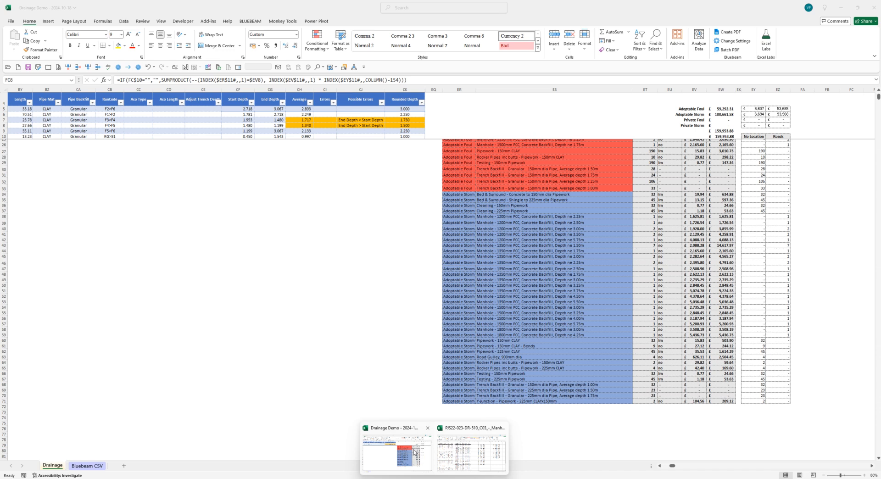
left_click(413, 451)
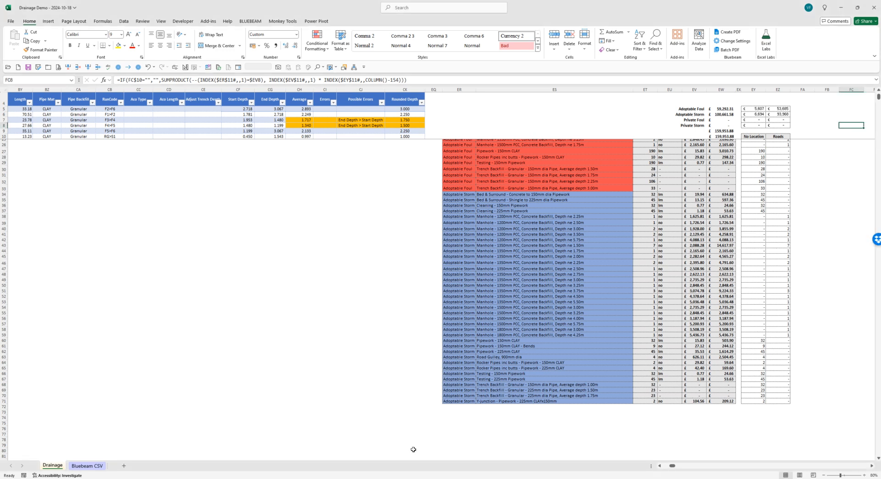
left_click(221, 68)
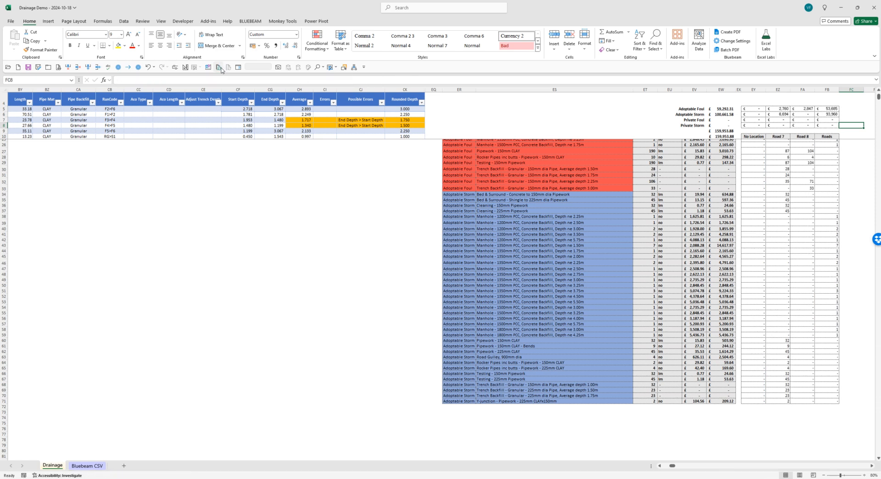
scroll(792, 268, "up", 5)
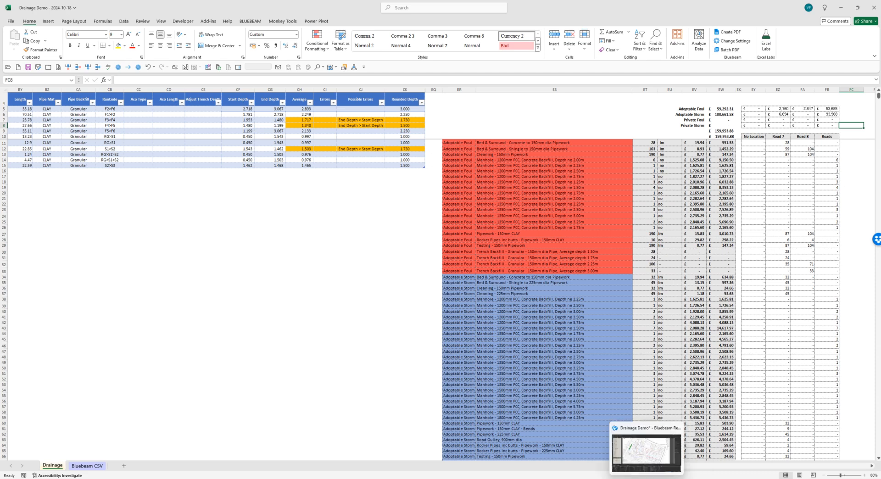
Switch to Bluebeam Revu and measure the first private foul SVP run, about 8.4 m, with the SVP; As Dug, UPVC; 100 tool on the northernmost plot
left_click(648, 478)
scroll(473, 150, "up", 8)
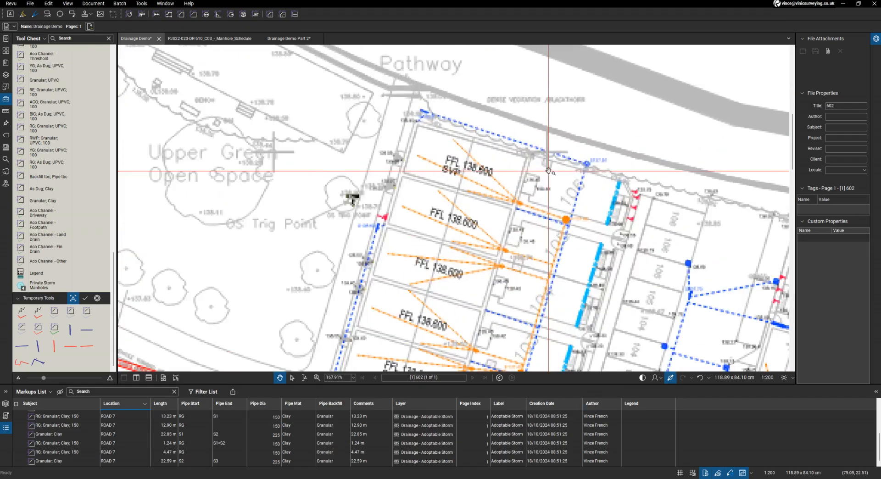
scroll(82, 257, "up", 5)
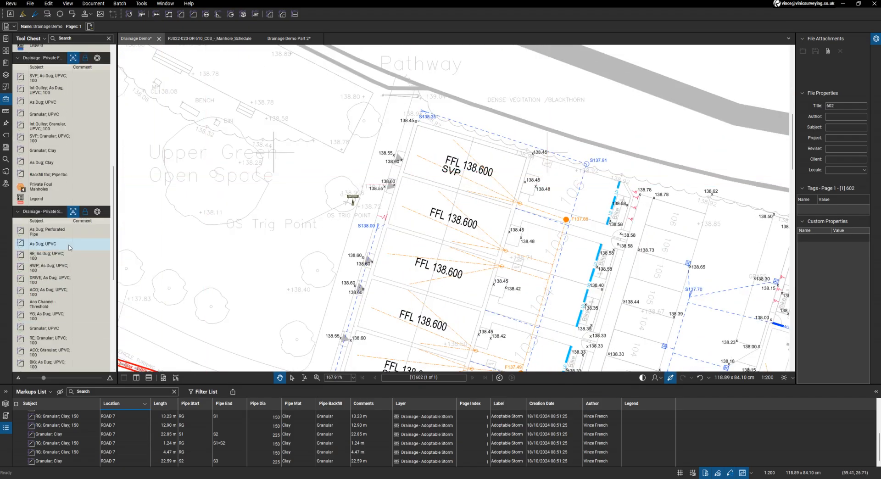
scroll(69, 248, "up", 3)
left_click(67, 247)
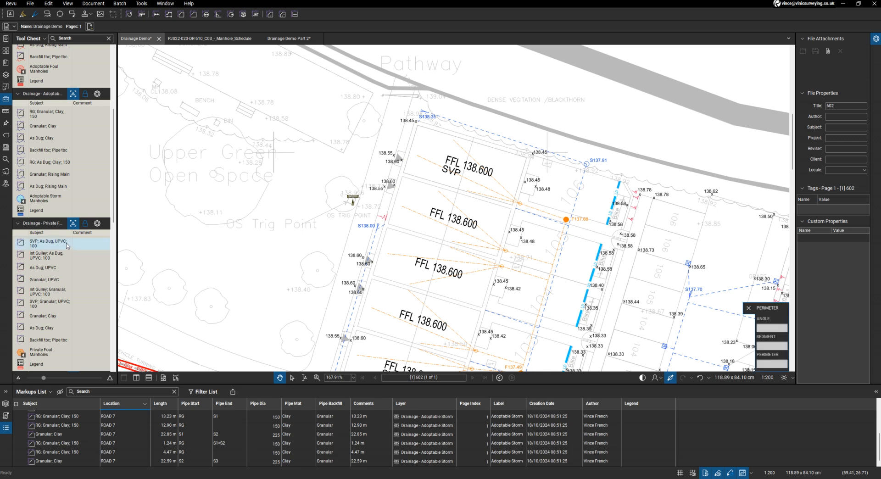
scroll(459, 177, "up", 4)
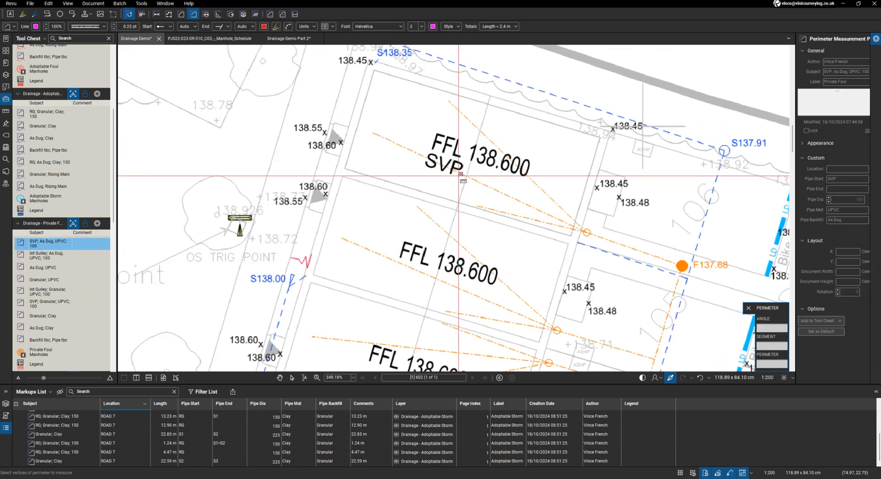
left_click(449, 100)
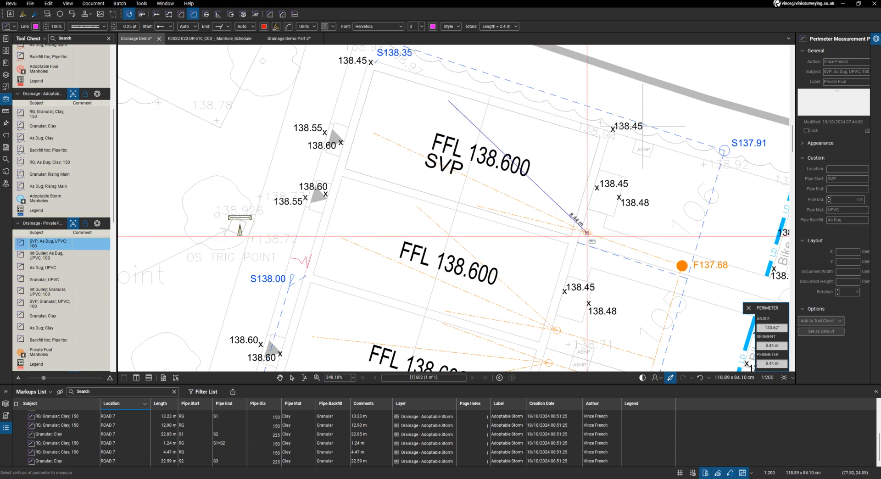
scroll(569, 229, "up", 4)
double_click(587, 228)
scroll(587, 229, "down", 4)
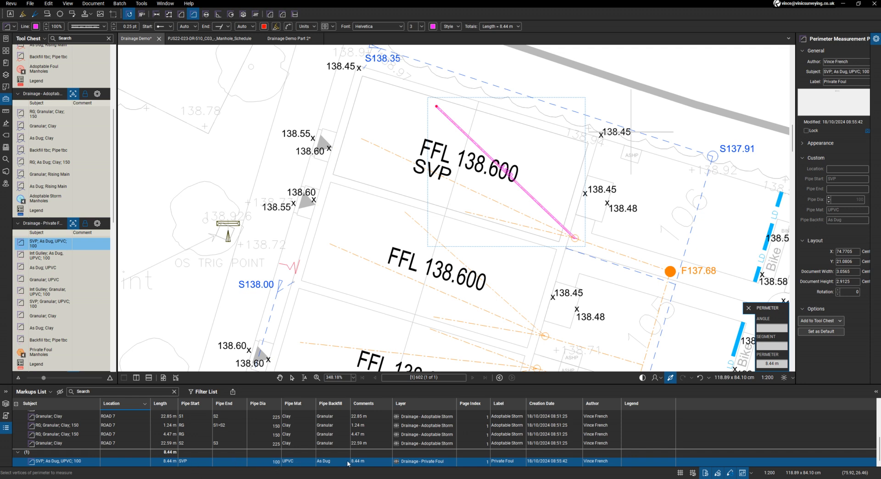
Measure the northernmost plot's other two private foul SVP runs, about 10.4 m and 5.0 m, to the same chamber
left_click(361, 137)
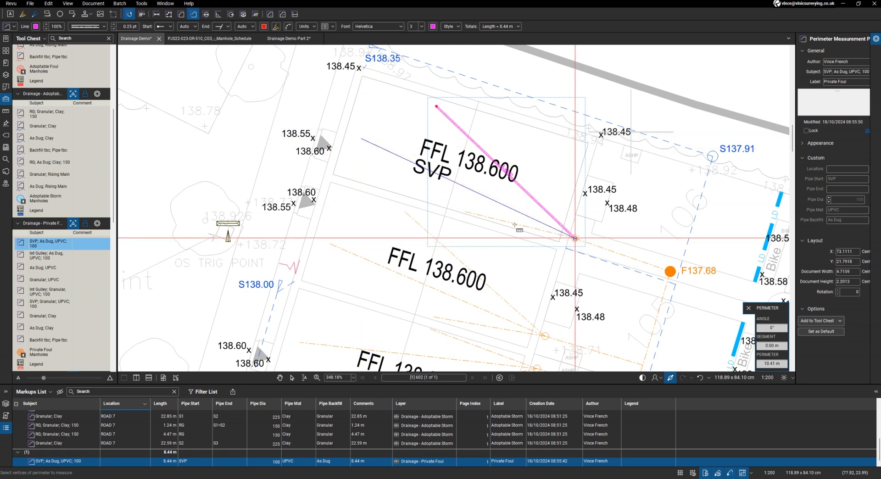
double_click(575, 239)
left_click(465, 211)
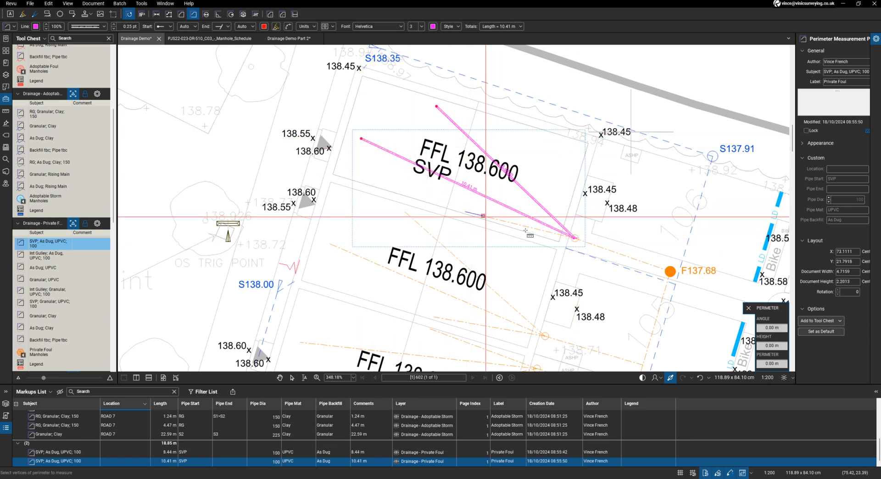
double_click(575, 238)
Measure the second plot's three private foul SVP runs, about 8.3 m, 10.3 m and 5.0 m, to their shared chamber
left_click(405, 212)
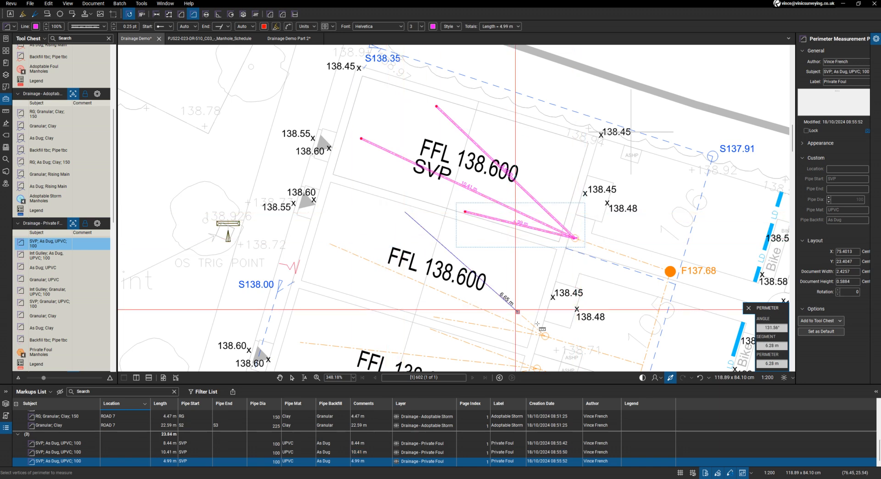
double_click(546, 336)
left_click(329, 244)
double_click(546, 336)
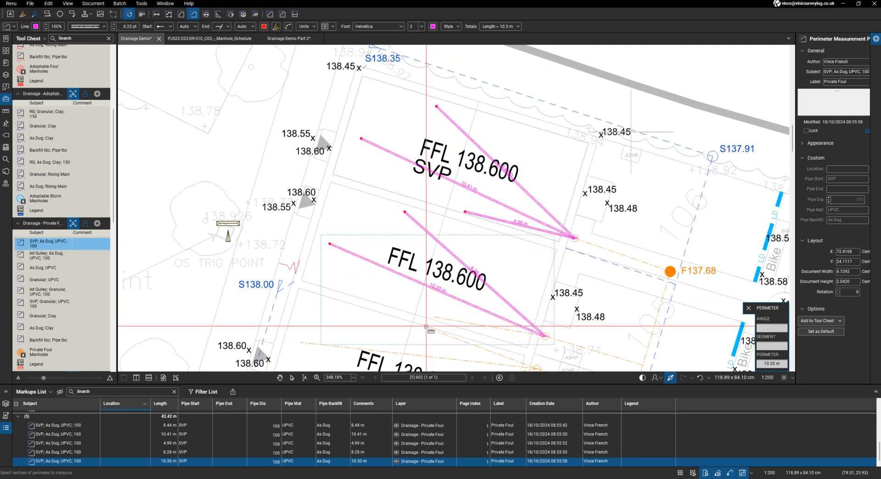
left_click(434, 316)
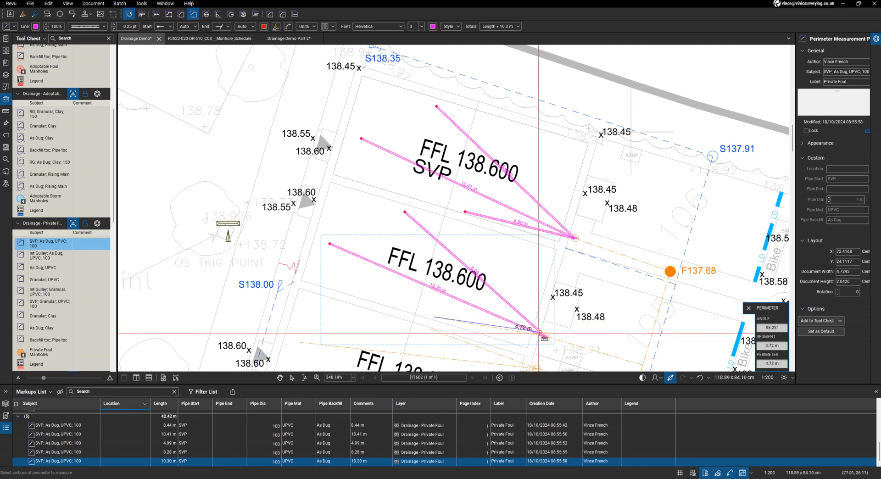
Measure the third plot's three private foul SVP runs, about 5.1 m, 10.5 m and 8.5 m, to their shared chamber
scroll(396, 211, "down", 2)
scroll(357, 182, "up", 2)
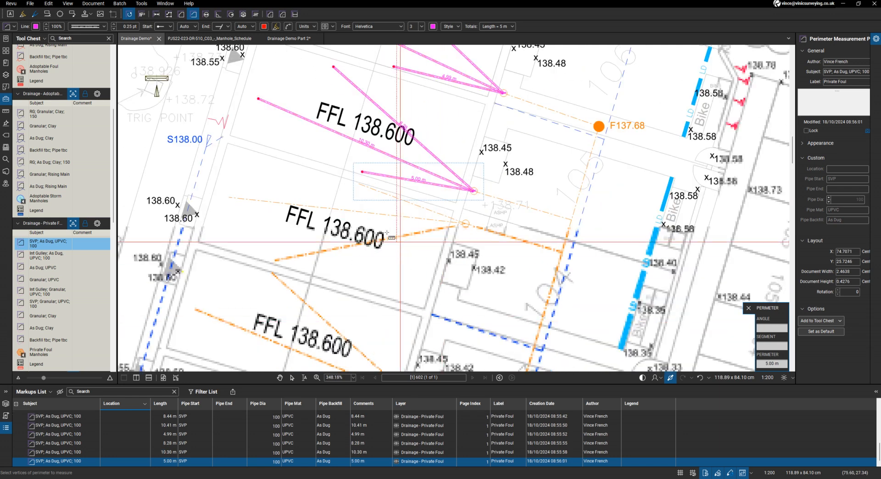
left_click(357, 183)
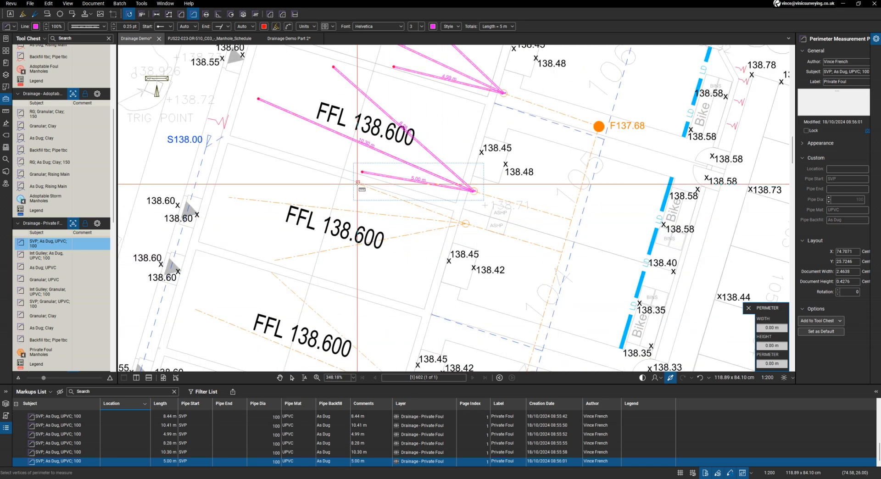
double_click(466, 223)
left_click(229, 197)
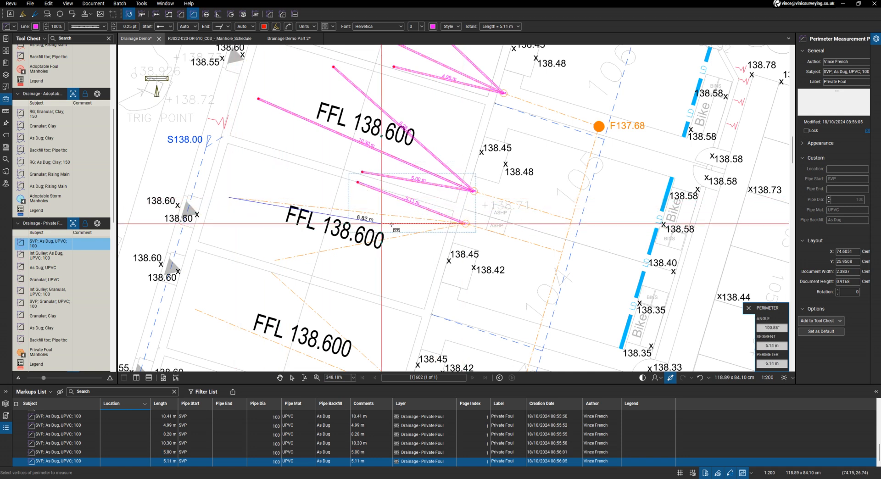
double_click(465, 224)
left_click(275, 260)
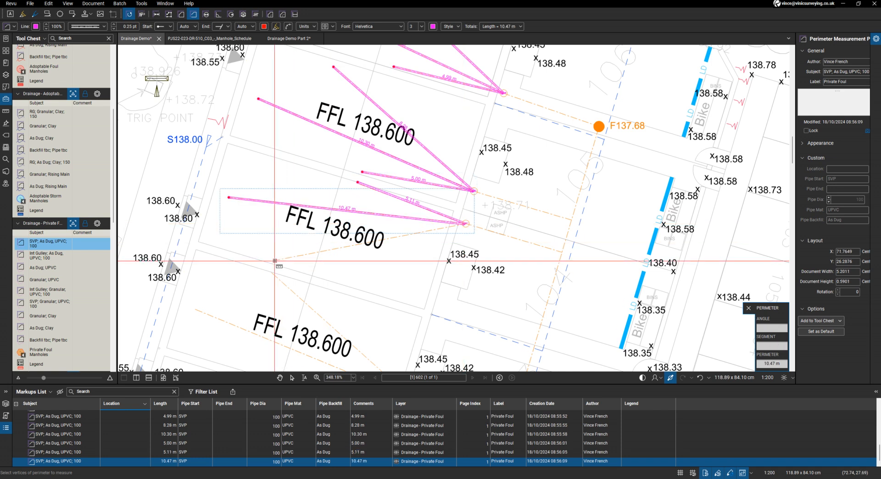
double_click(466, 224)
Measure the fourth plot's three private foul SVP runs, about 8.4 m, 10.4 m and 5.1 m, to their shared chamber
scroll(335, 130, "down", 4)
scroll(336, 275, "up", 3)
scroll(320, 249, "up", 1)
scroll(276, 121, "up", 1)
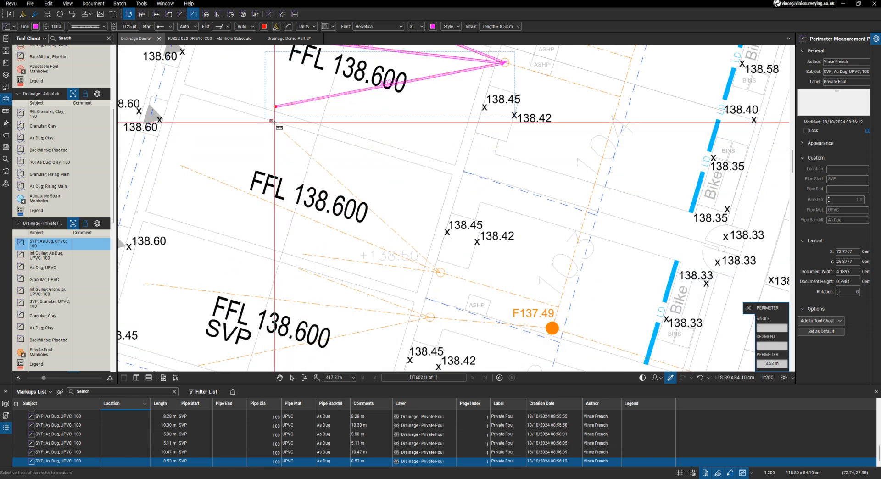
left_click(273, 122)
double_click(440, 272)
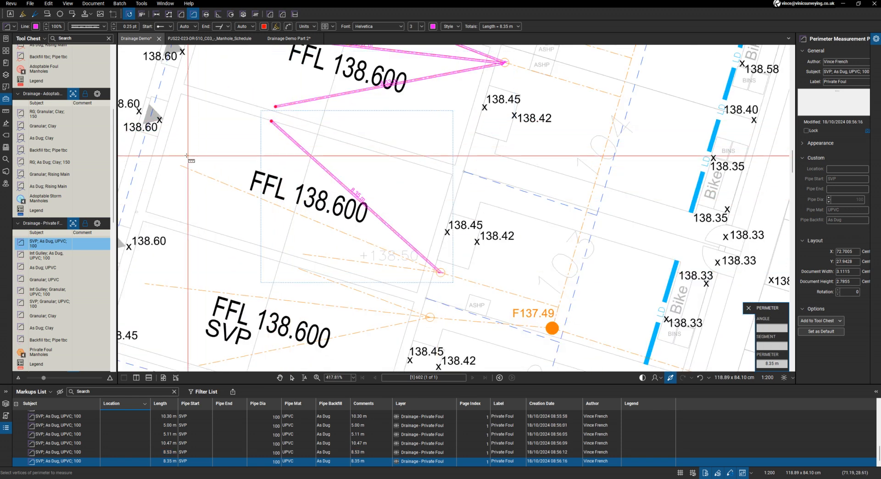
left_click(181, 166)
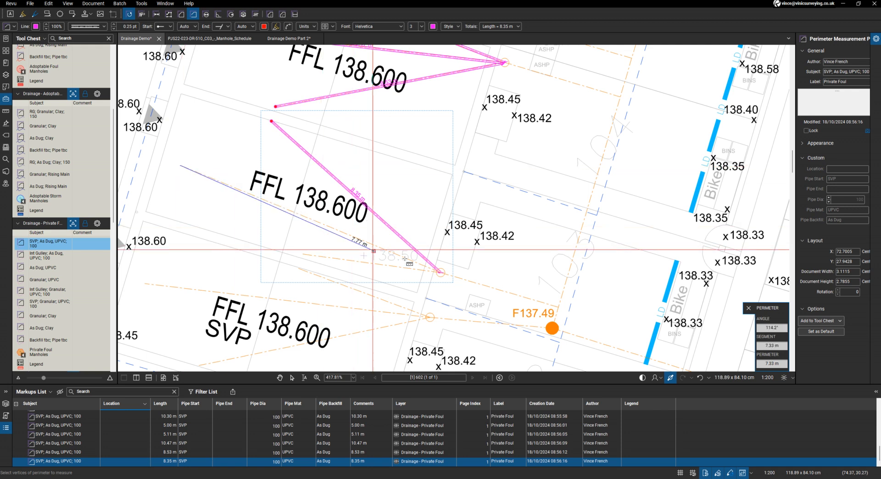
double_click(441, 274)
left_click(302, 254)
double_click(441, 274)
Measure the fifth plot's three private foul SVP runs, about 5.1 m, 10.6 m and 8.7 m, to the chamber near F137.49
left_click(300, 268)
double_click(430, 317)
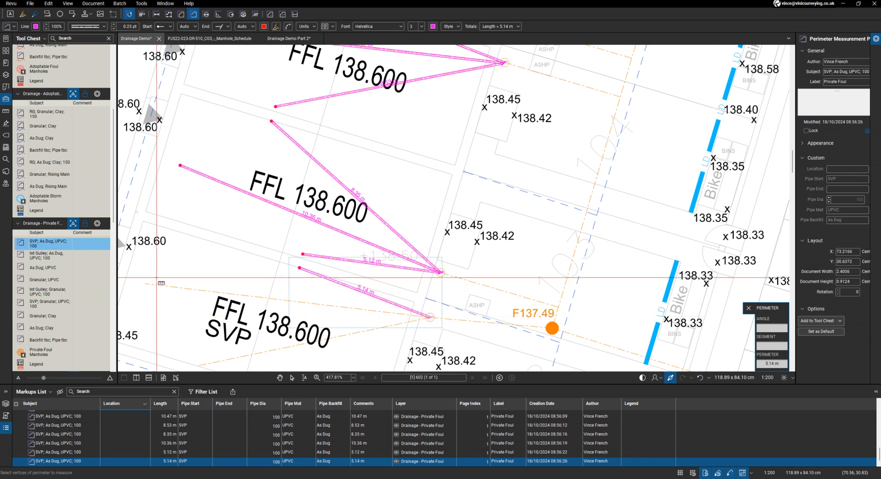
left_click(145, 283)
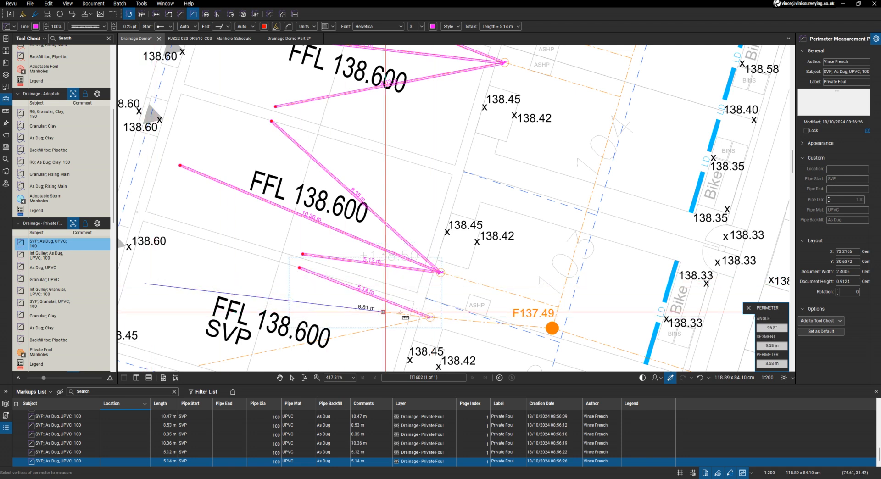
double_click(430, 316)
scroll(321, 321, "down", 2)
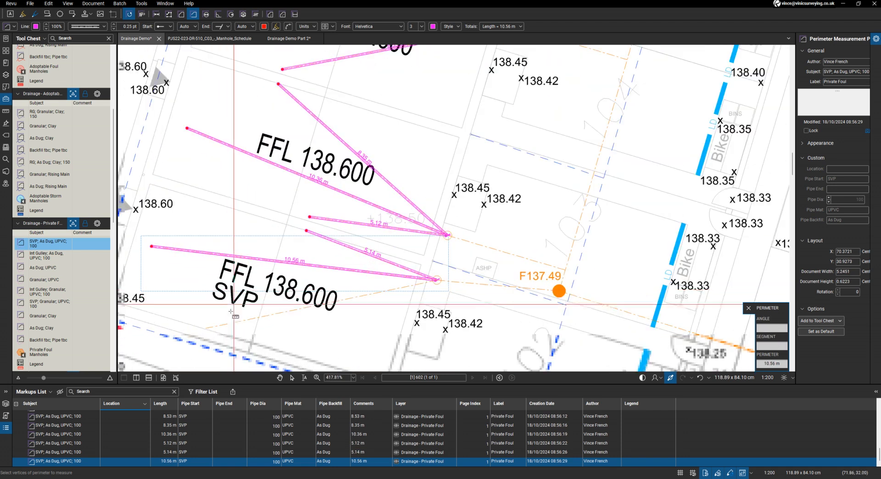
left_click(205, 329)
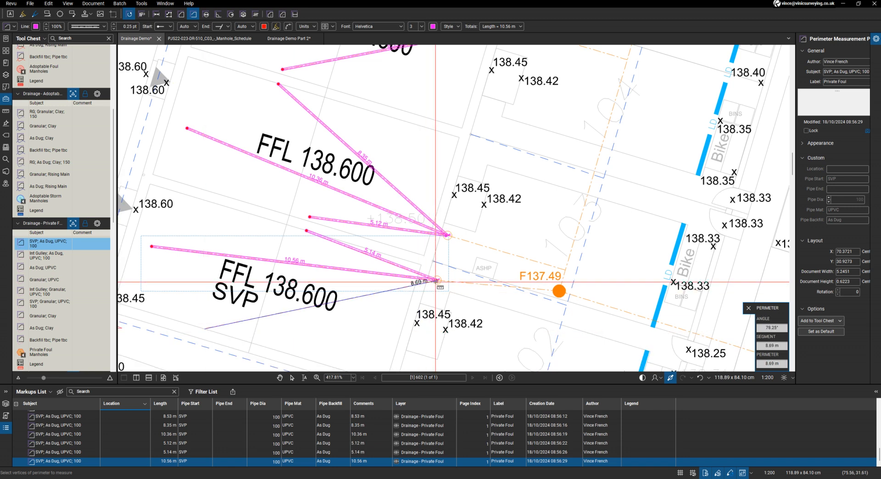
double_click(436, 281)
scroll(436, 280, "down", 3)
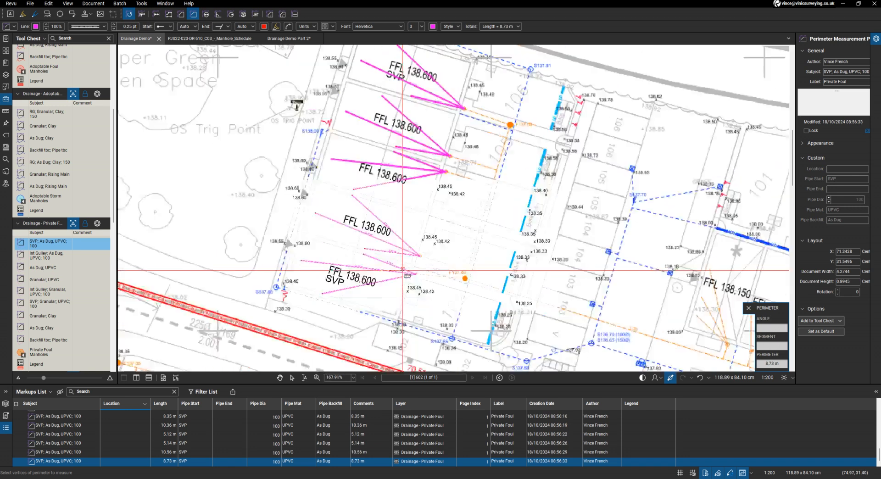
scroll(461, 131, "up", 2)
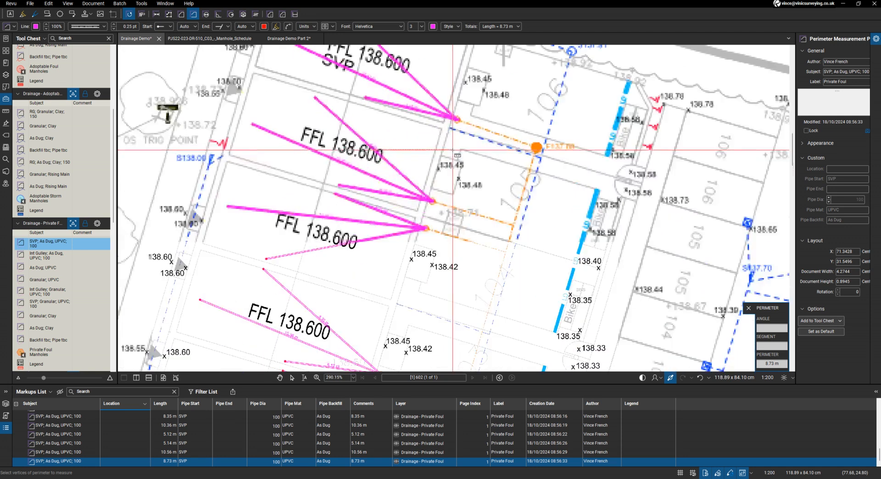
Measure the As Dug UPVC private foul runs from the first plot's chamber to F137.68, about 4.5 m, and on to F137.49, about 14.6 m
left_click(44, 268)
scroll(445, 114, "up", 3)
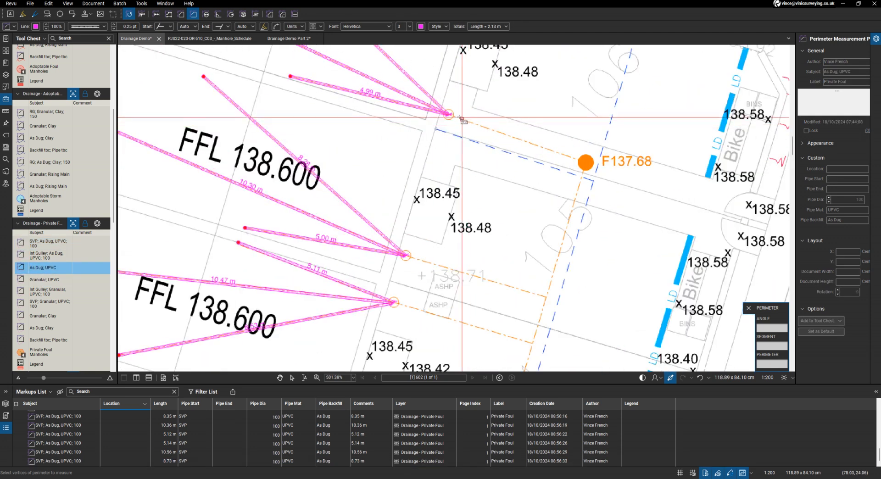
left_click(448, 114)
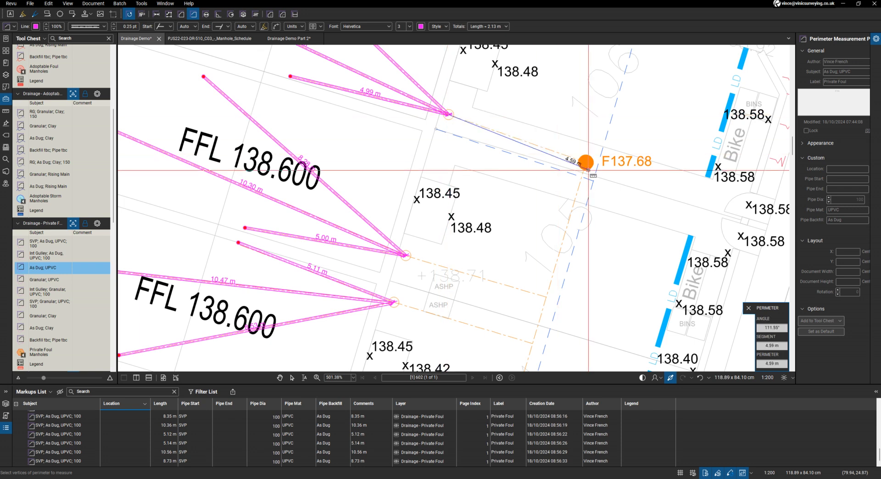
double_click(587, 163)
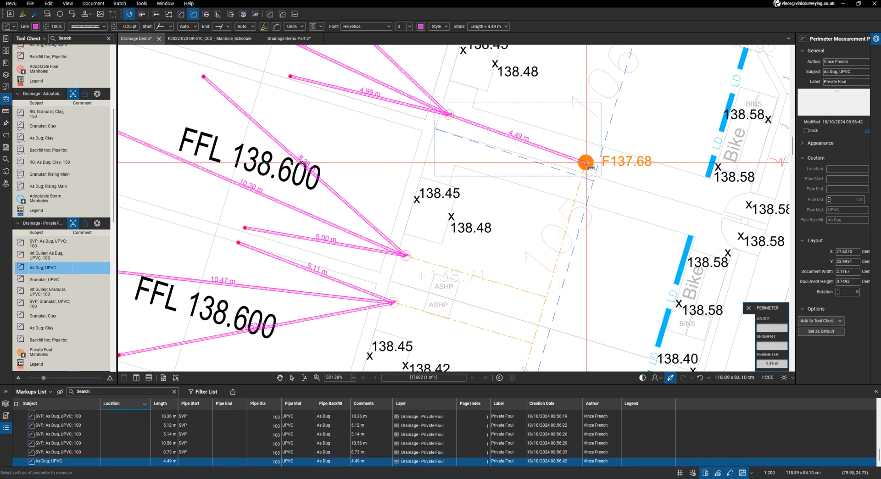
scroll(558, 209, "down", 5)
scroll(553, 208, "up", 5)
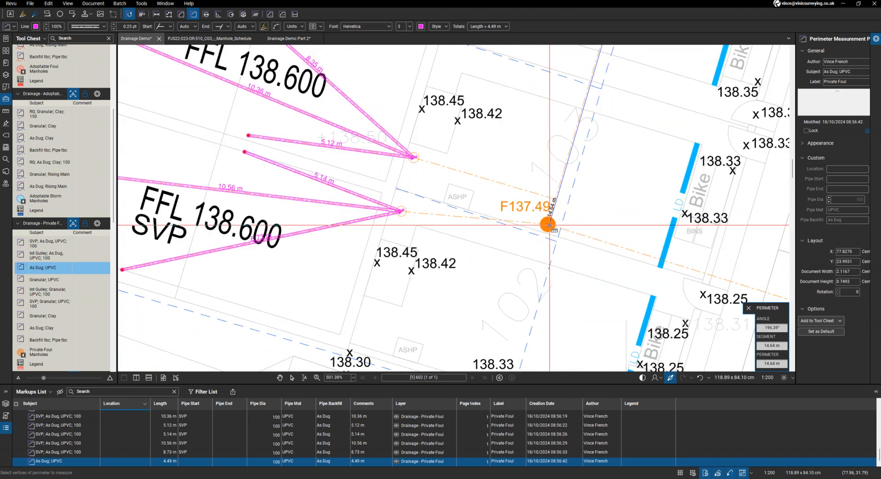
double_click(532, 235)
scroll(532, 235, "down", 3)
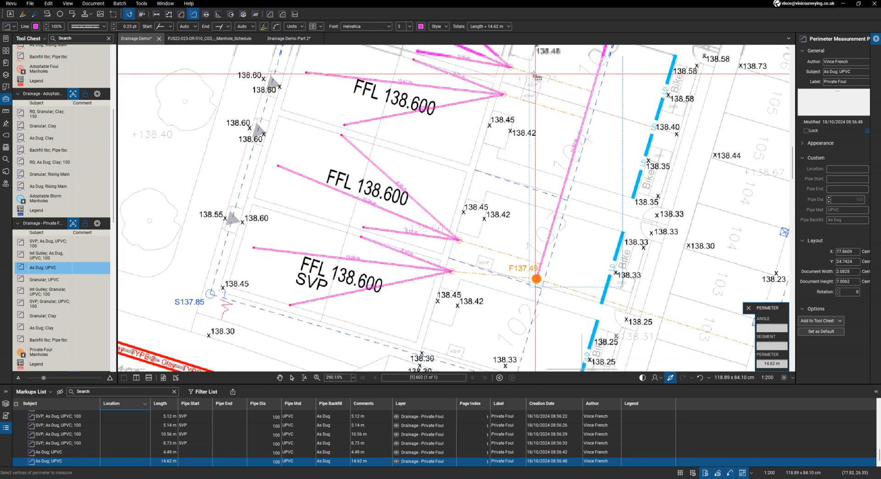
Measure the other four plots' As Dug UPVC connections from their chambers to the main private foul run and F137.49, each about 4.5 m
left_click(510, 67)
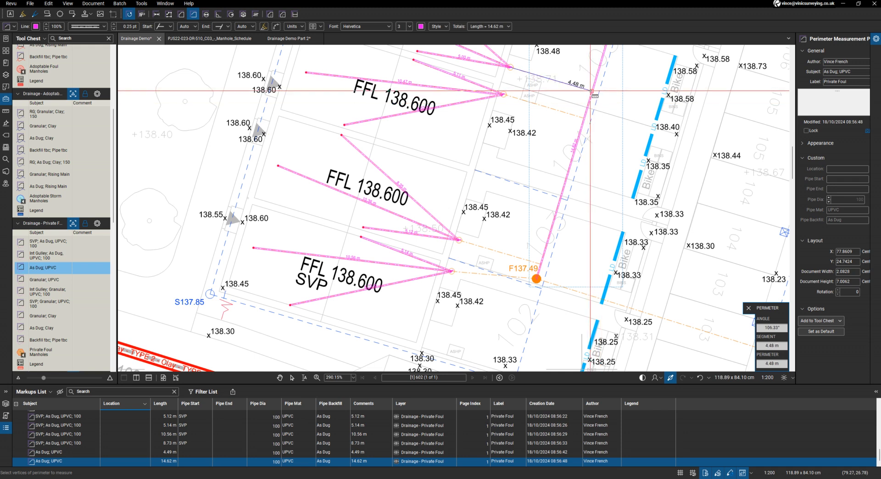
double_click(591, 91)
left_click(504, 94)
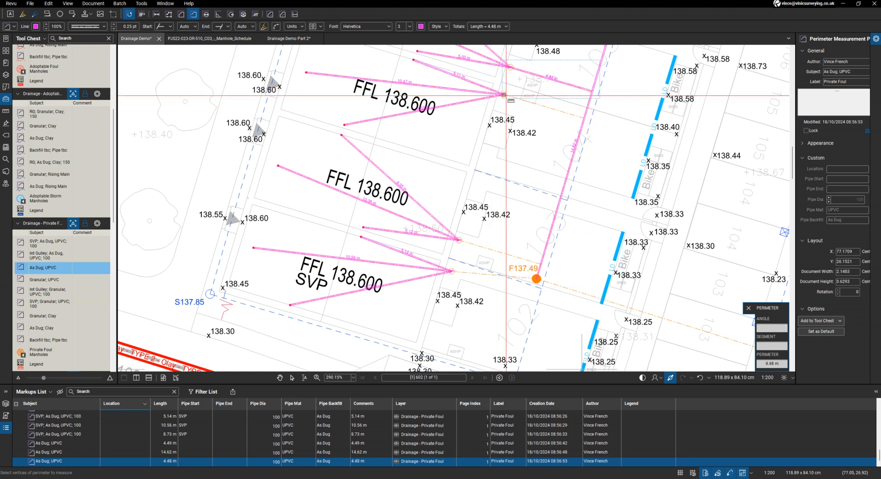
double_click(581, 118)
left_click(459, 239)
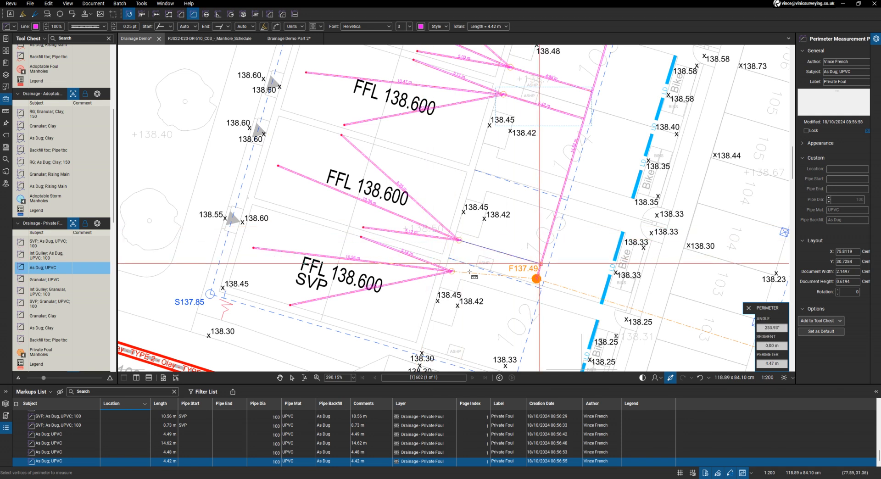
left_click(452, 271)
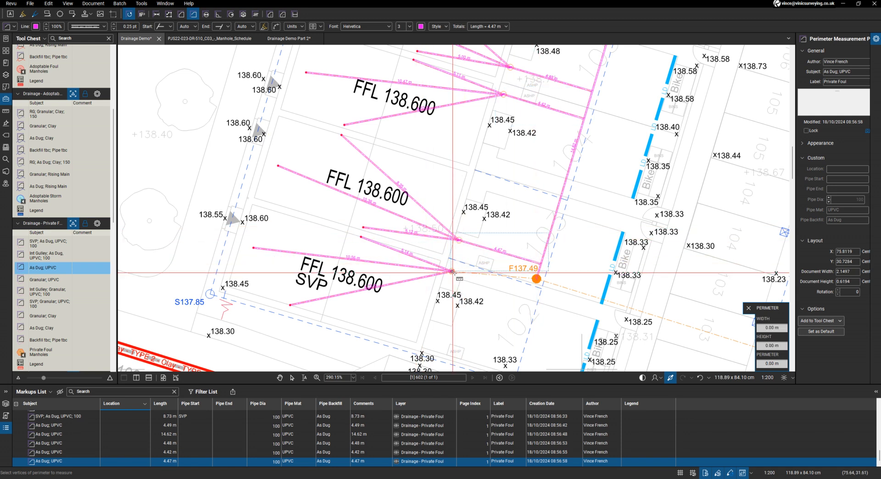
double_click(537, 278)
Measure the Granular UPVC private foul run from F137.49 to F136.50, about 33.1 m
scroll(536, 279, "down", 5)
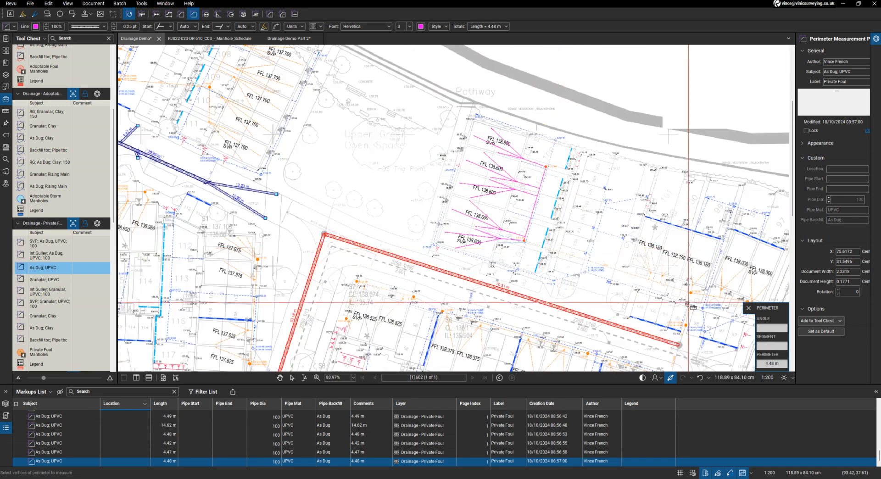
scroll(688, 303, "up", 3)
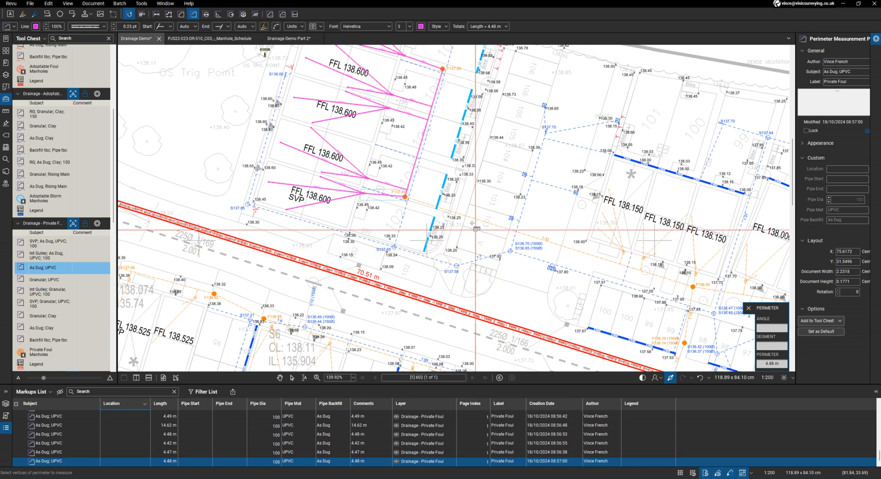
scroll(472, 223, "down", 2)
scroll(661, 271, "up", 2)
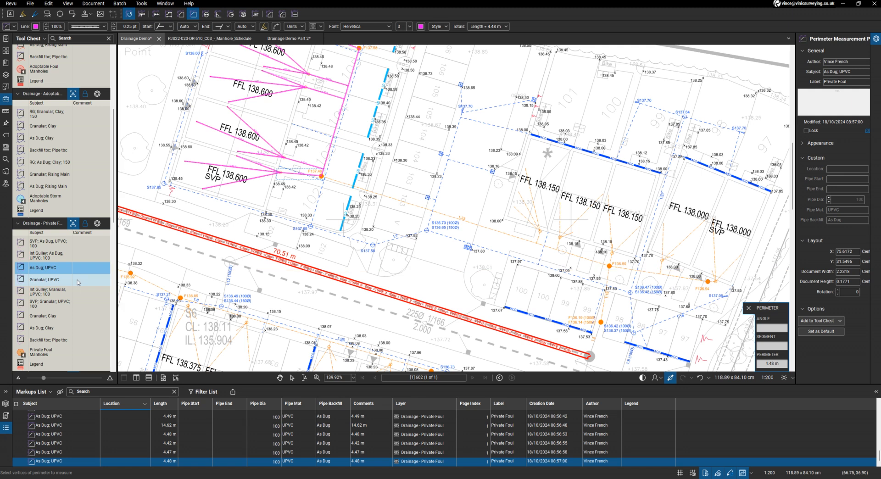
left_click(69, 280)
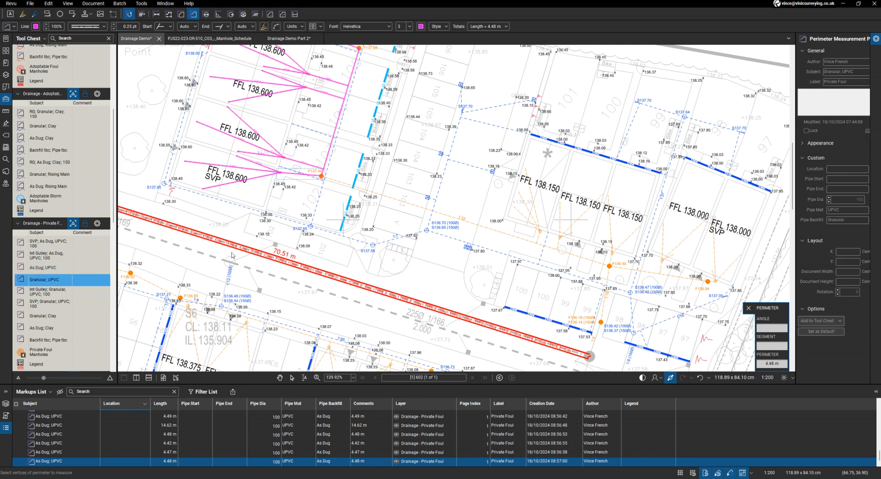
left_click(321, 175)
scroll(612, 273, "up", 3)
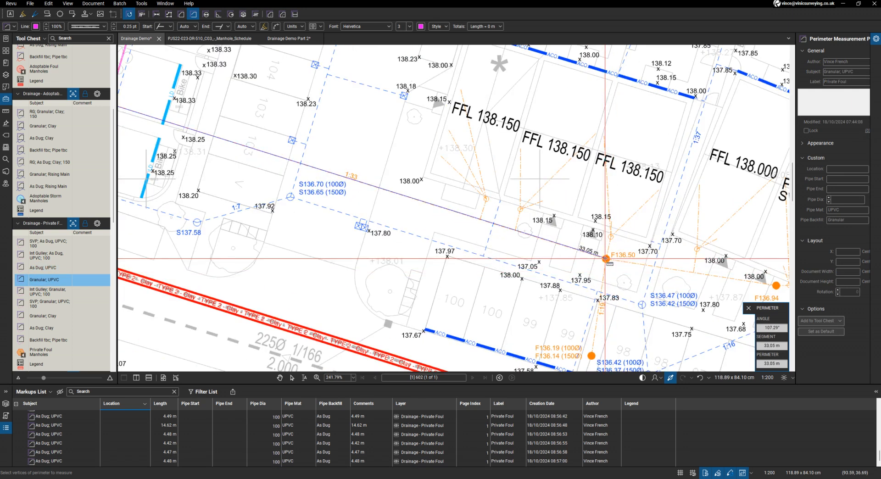
double_click(606, 259)
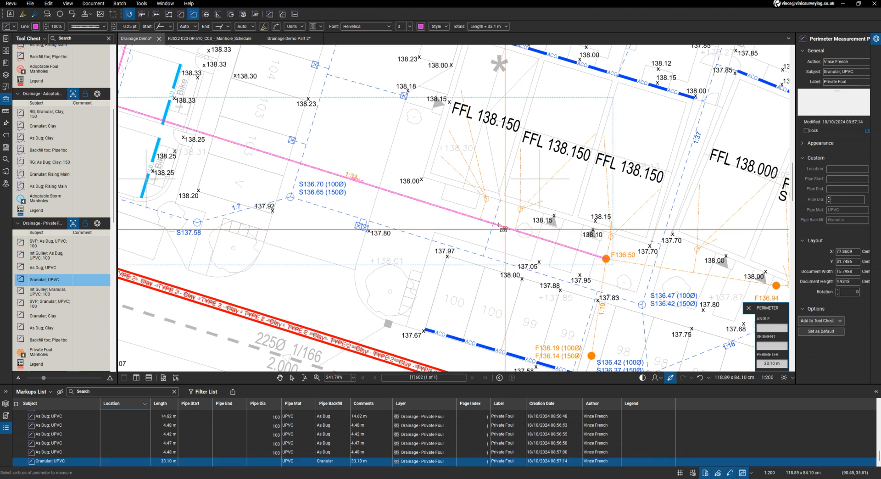
scroll(401, 189, "down", 3)
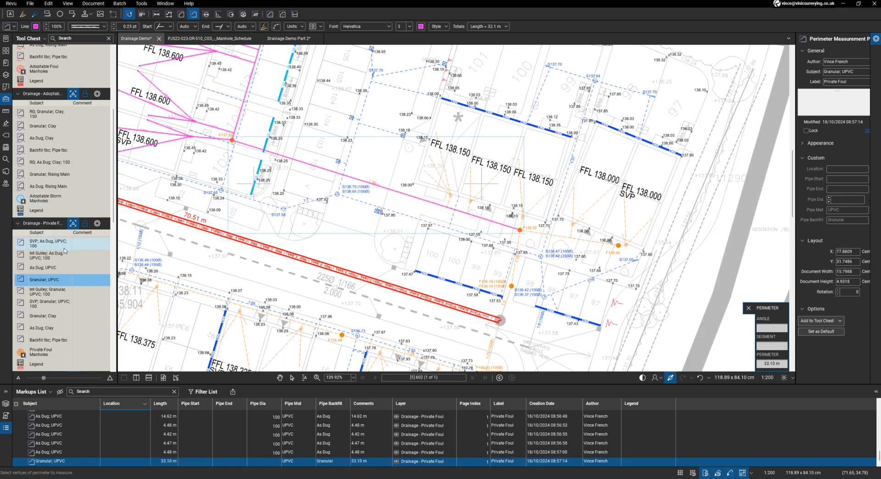
Measure the As Dug UPVC private foul run from F136.50 to the chamber F136.19/F136.14, about 6.2 m
scroll(509, 308, "up", 3)
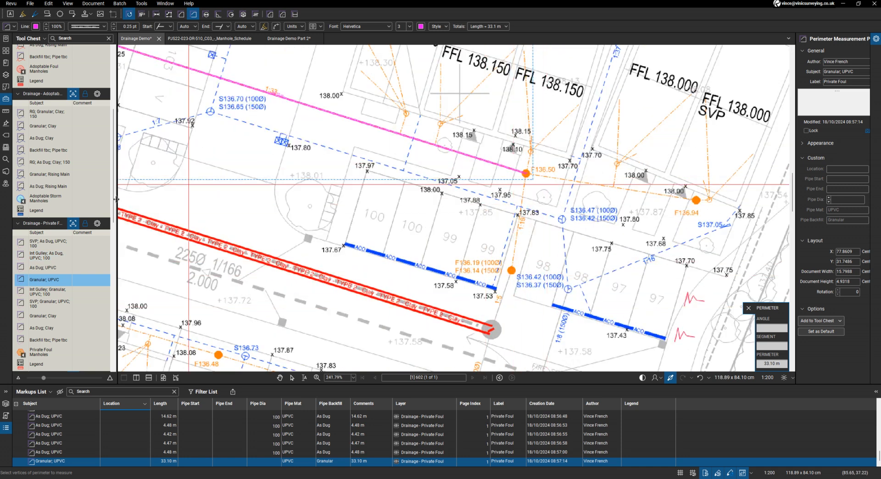
left_click(46, 268)
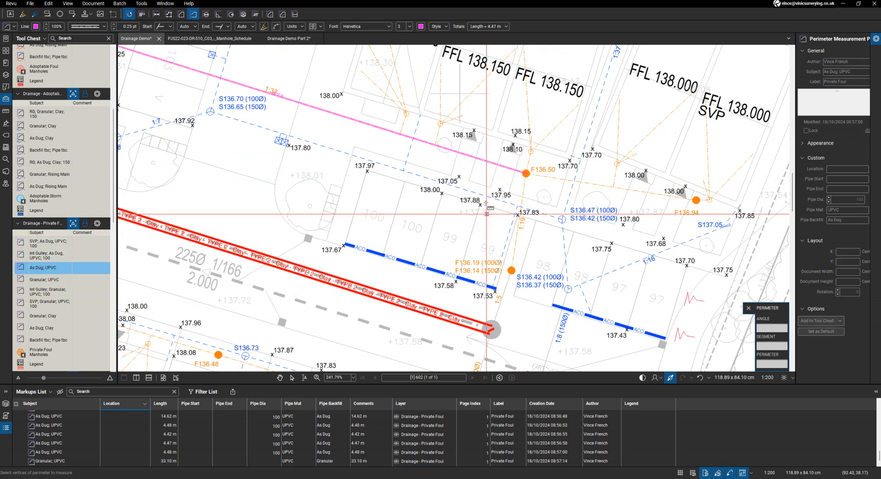
left_click(525, 174)
scroll(511, 271, "up", 3)
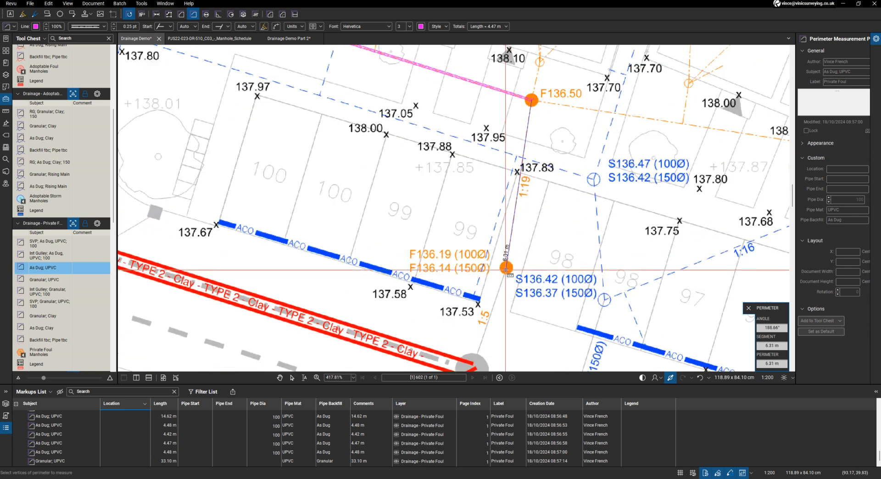
double_click(506, 268)
scroll(507, 269, "down", 3)
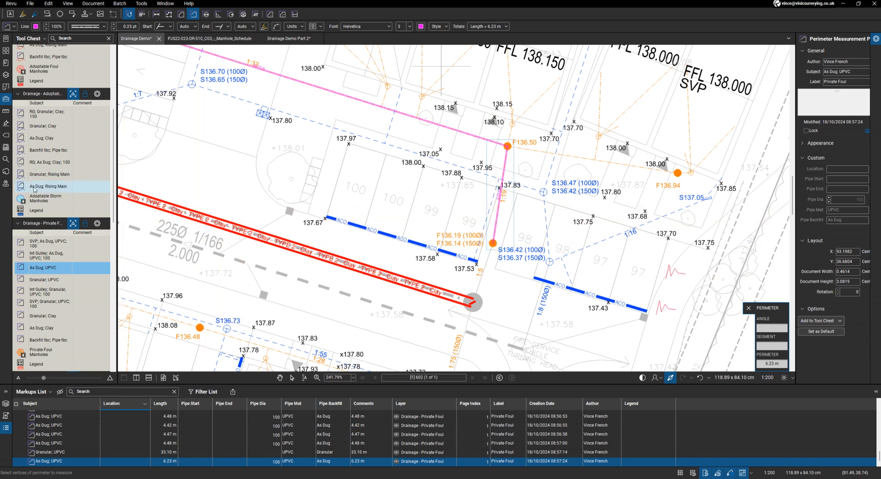
scroll(51, 205, "up", 3)
left_click(42, 91)
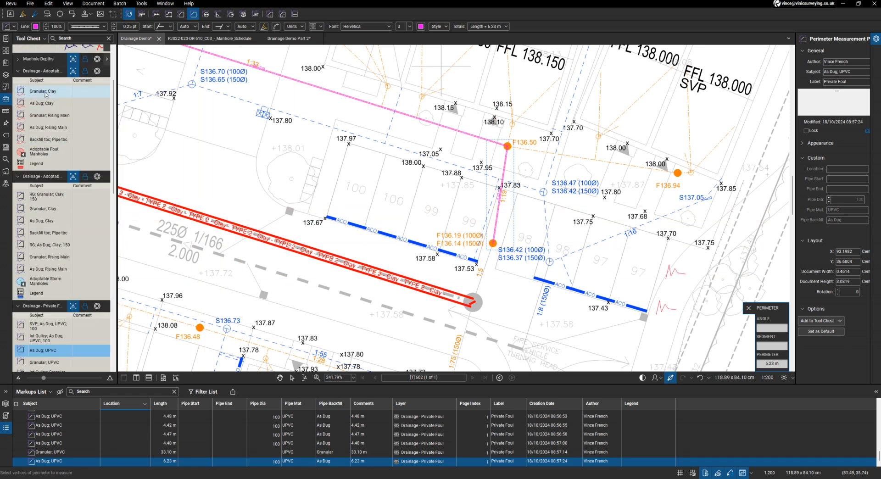
left_click(493, 243)
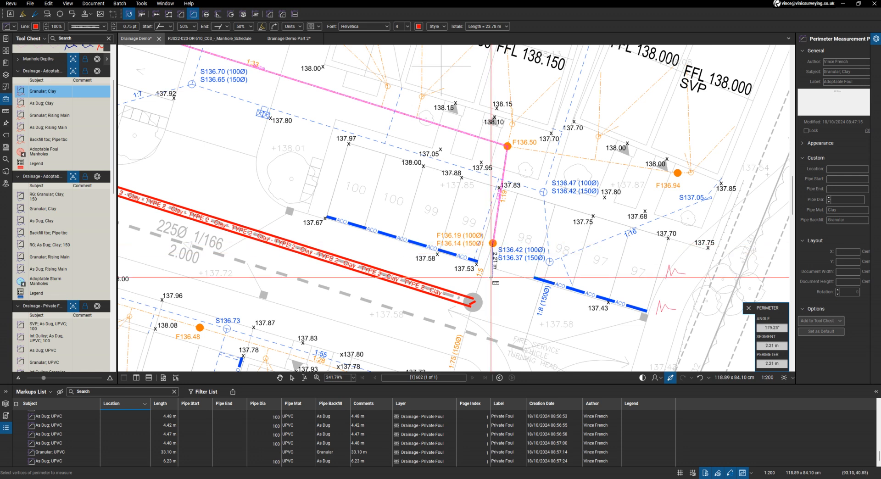
double_click(473, 303)
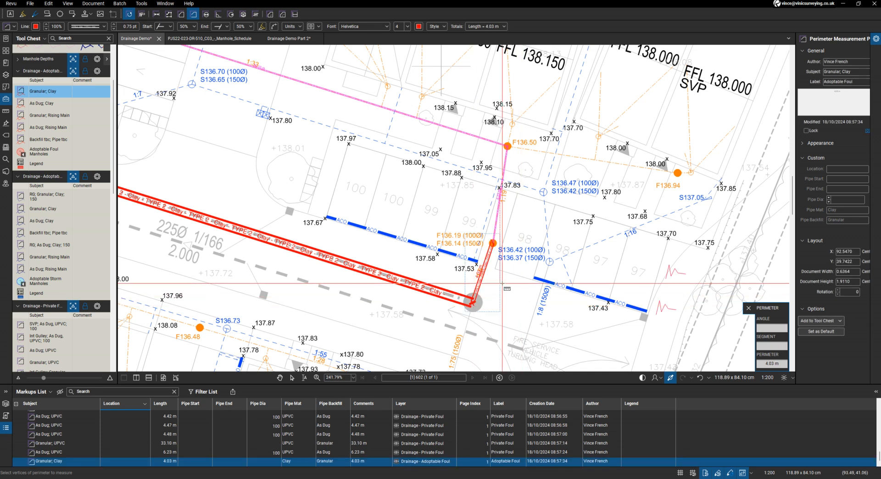
key("Escape")
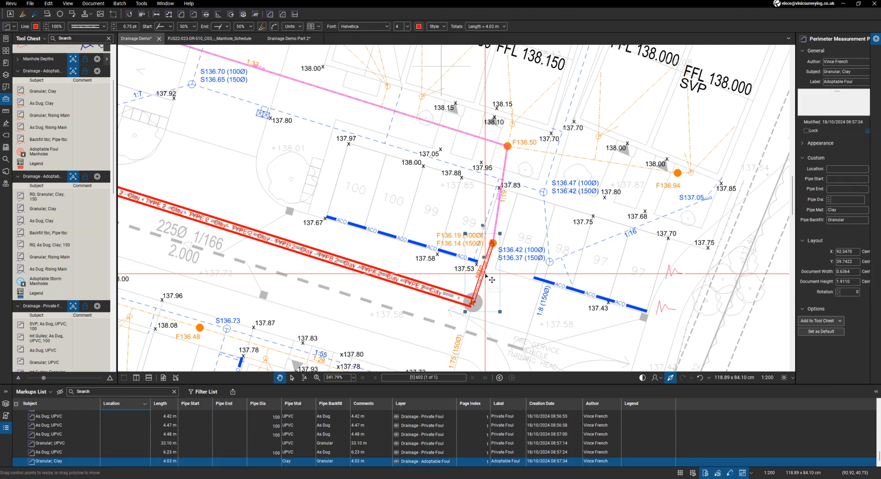
key("Delete")
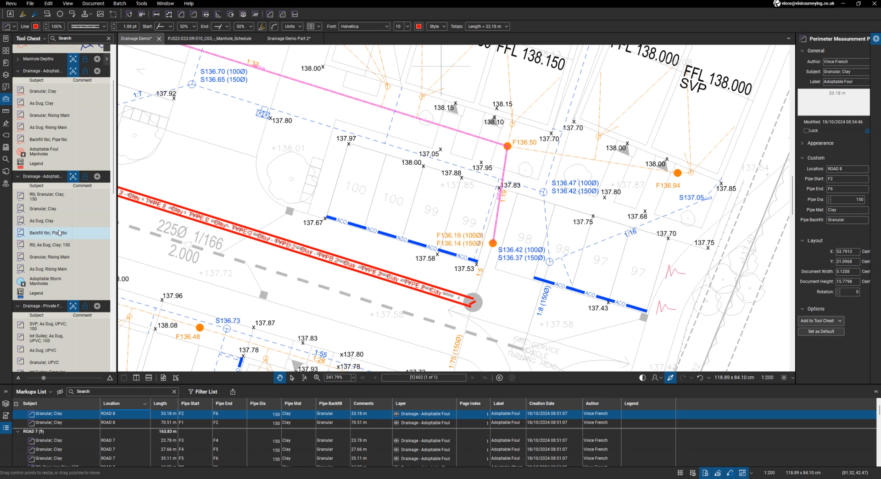
Measure the private foul Granular Clay run from chamber F136.19/F136.14 to the end manhole of the adoptable sewer, about 4.0 m
scroll(59, 232, "down", 3)
scroll(42, 297, "down", 3)
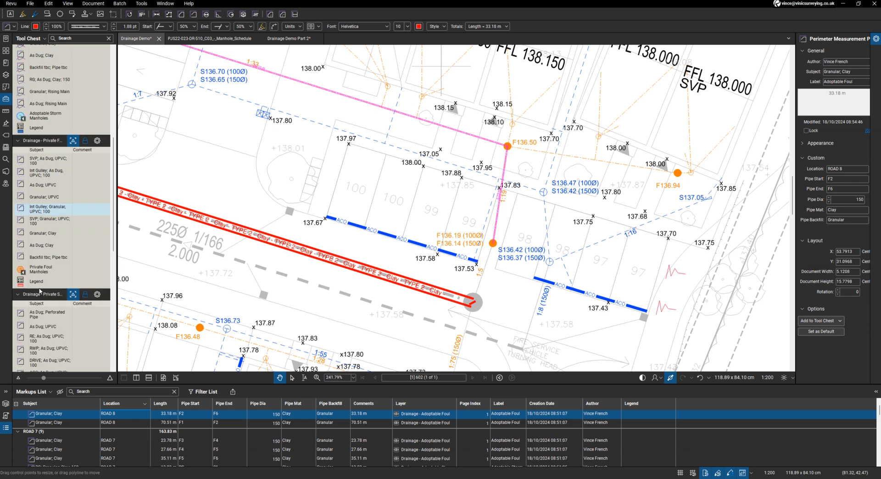
left_click(43, 233)
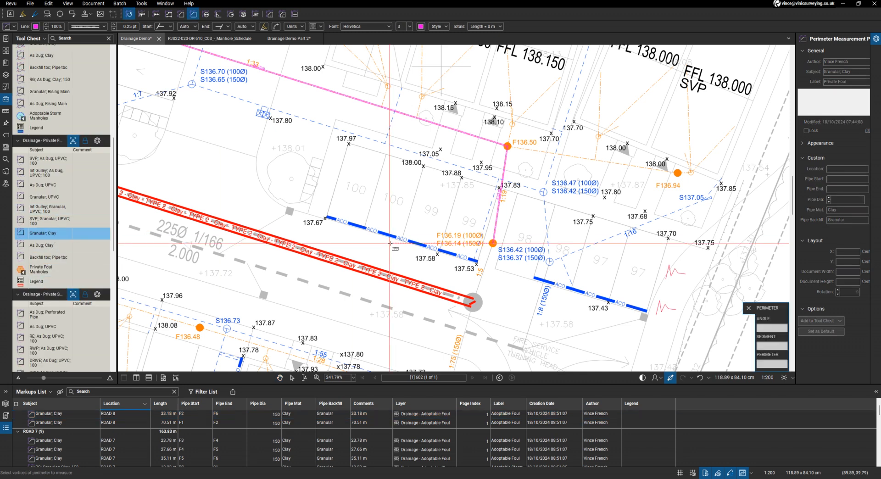
left_click(492, 243)
double_click(470, 302)
scroll(471, 301, "down", 5)
scroll(303, 169, "up", 2)
scroll(384, 236, "down", 2)
scroll(364, 152, "up", 2)
key("Escape")
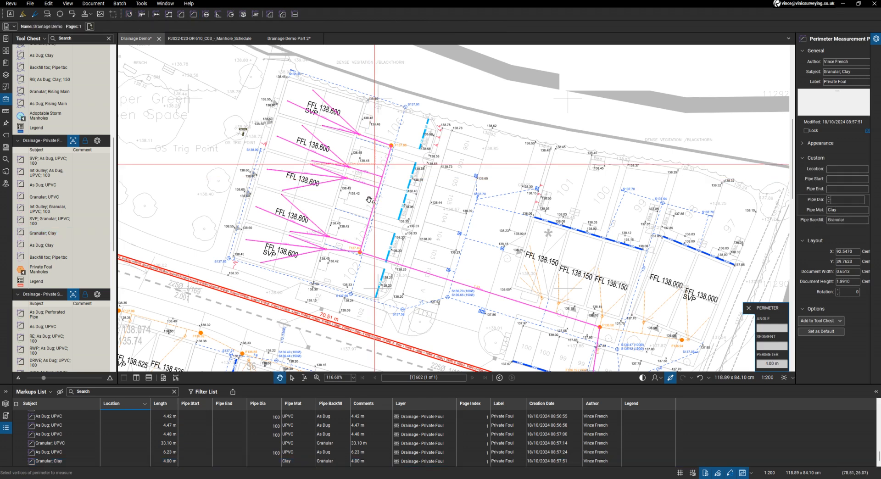
Set the pipe end of the first plot's 8.44 m SVP run to SIC in the markups list
left_click(343, 116)
left_click(220, 453)
left_click(223, 453)
type("svp")
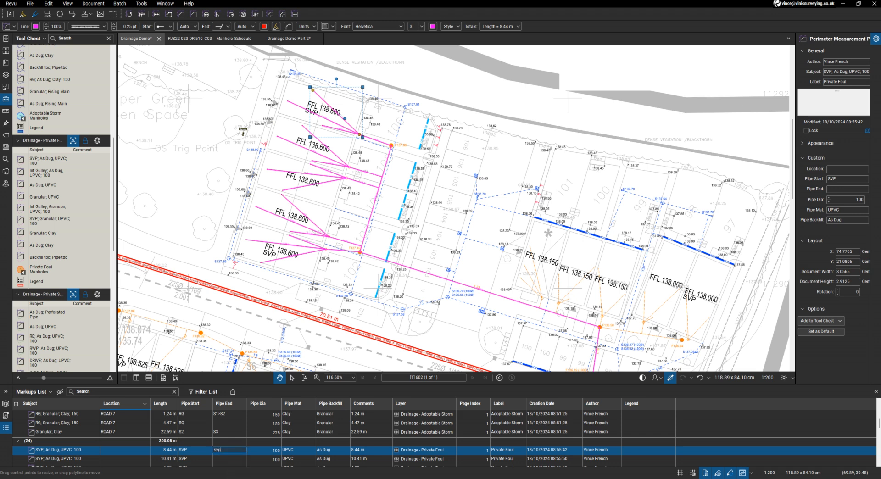
key("BackSpace")
key("BackSpace")
type("SIC")
key("Return")
key("Down")
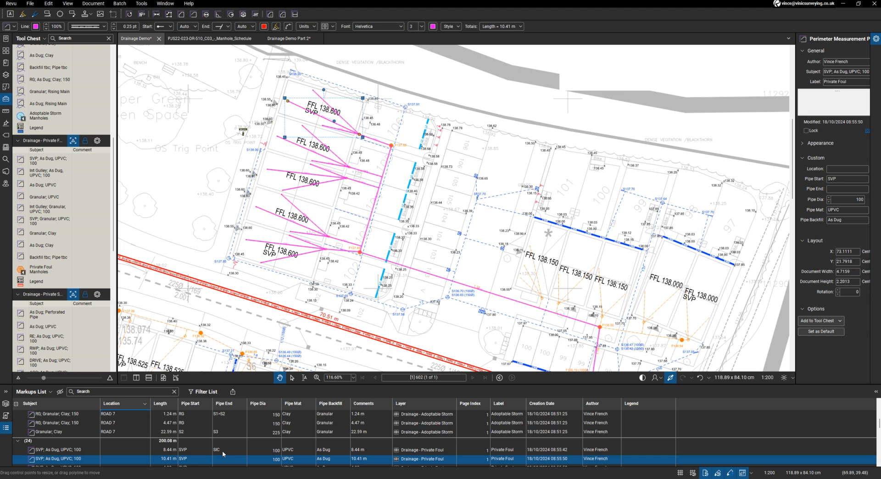
Set the pipe start of the As Dug UPVC run between the first plot's chamber and F137.68 to SIC
key("Down")
key("Down")
key("Down")
key("Down")
key("Down")
key("Down")
key("Down")
key("Down")
key("Down")
key("Down")
key("Down")
key("Down")
key("Down")
key("Down")
key("Down")
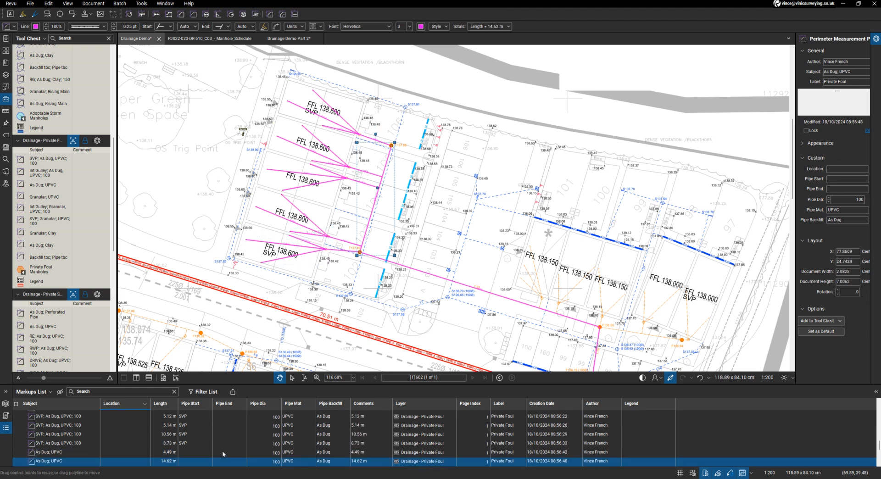
key("Up")
double_click(222, 452)
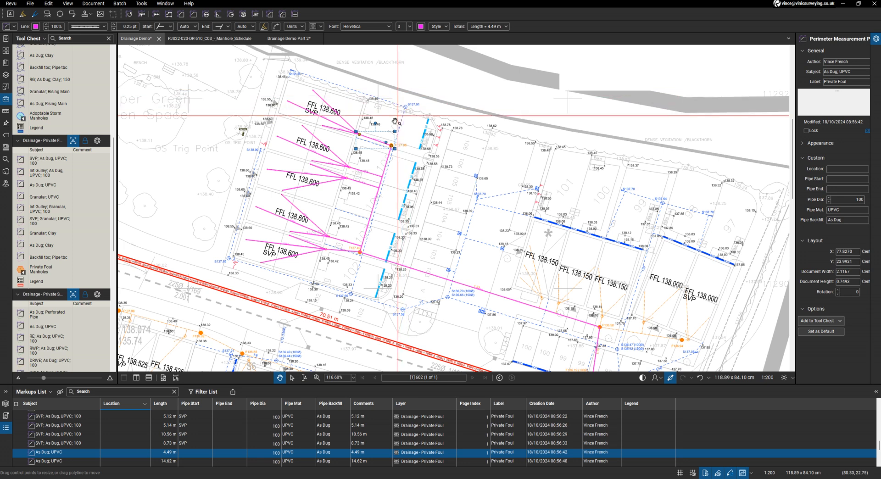
left_click(186, 454)
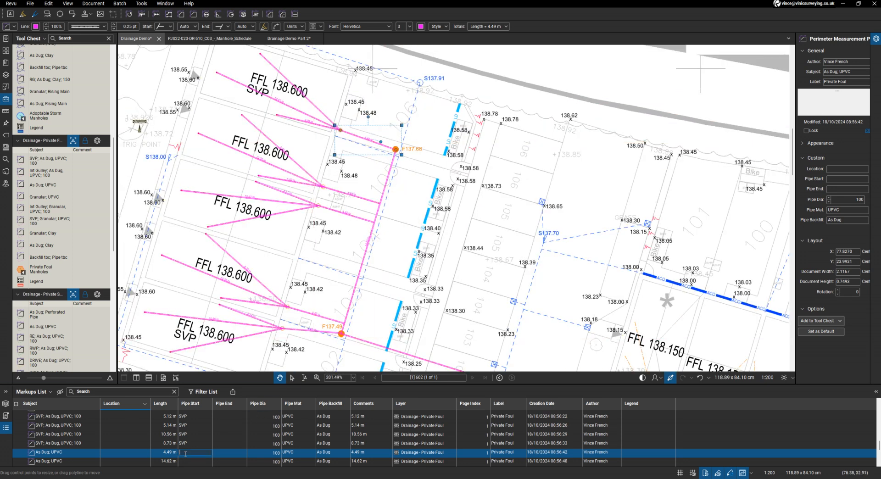
type("SIC")
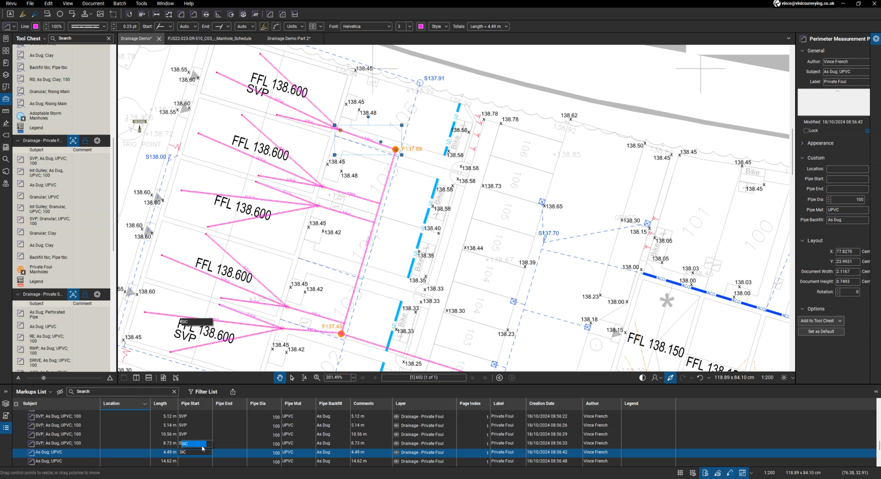
key("Return")
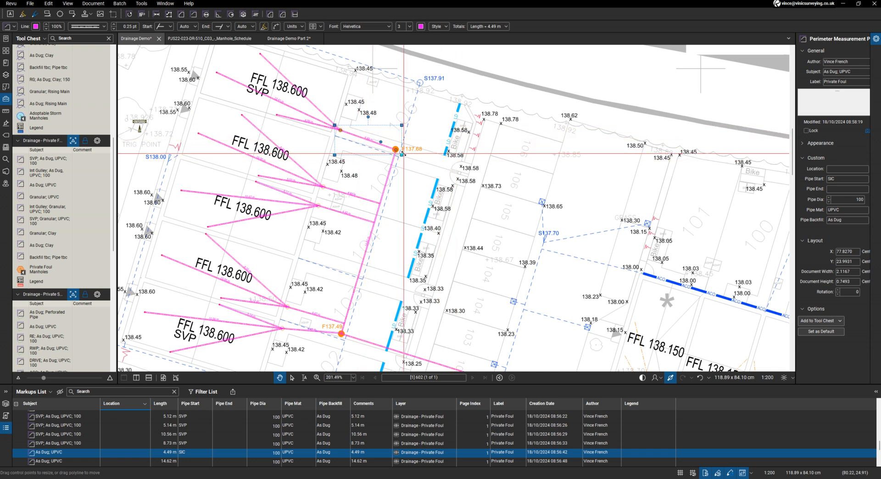
Set the pipe end of the As Dug UPVC run between the first plot's chamber and F137.68 to IC1250
left_click(223, 454)
type("IC1250")
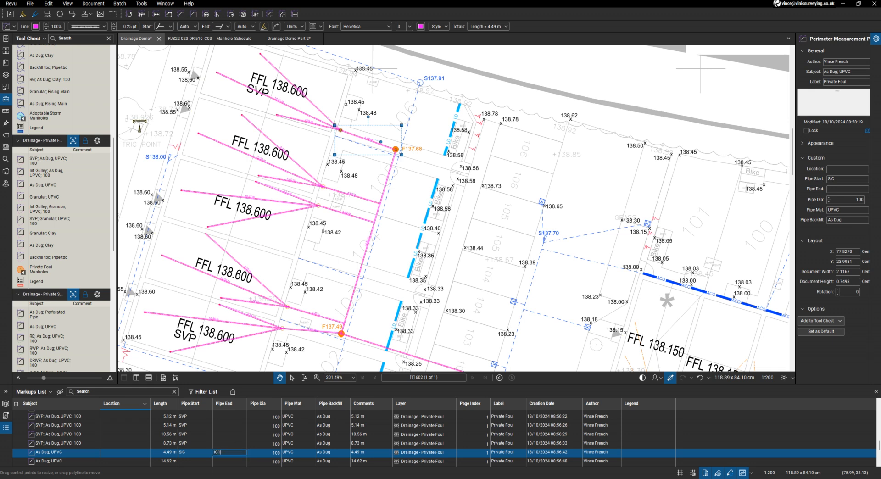
key("Return")
Set both the pipe start and pipe end of the 14.62 m As Dug UPVC run to IC1250
scroll(197, 422, "down", 2)
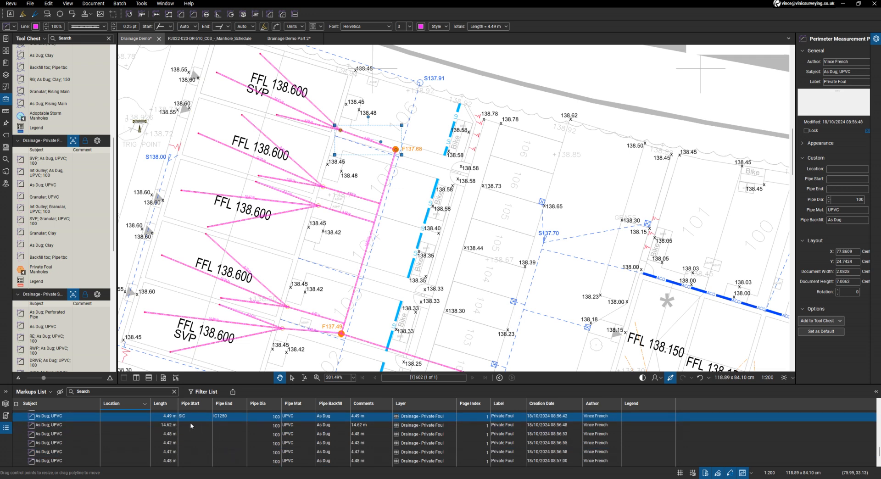
left_click(190, 424)
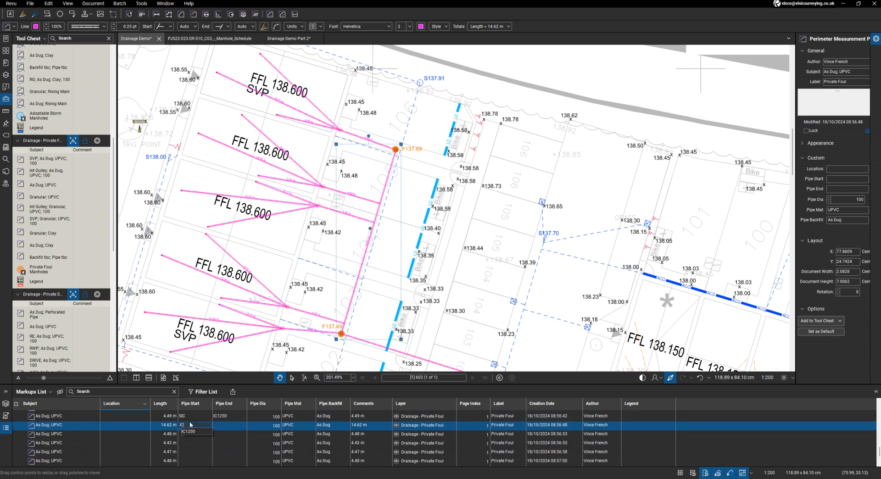
key("Return")
type("IC1250")
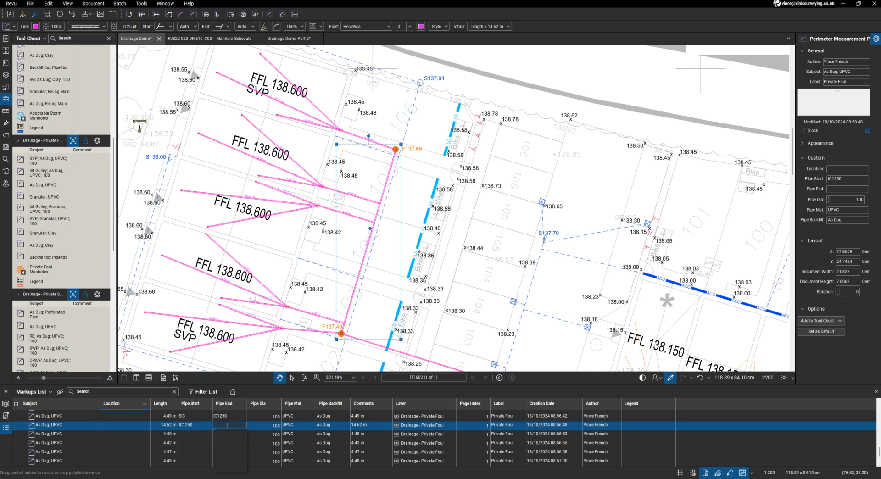
key("Return")
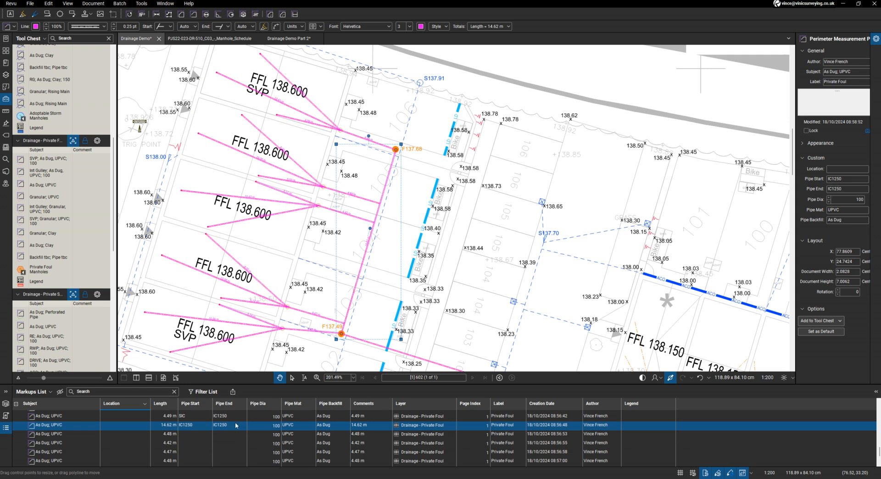
Set the second plot's 4.48 m As Dug UPVC connection to start at SIC and end at IC1250>IC1250
left_click(196, 435)
left_click(196, 434)
type("SIC")
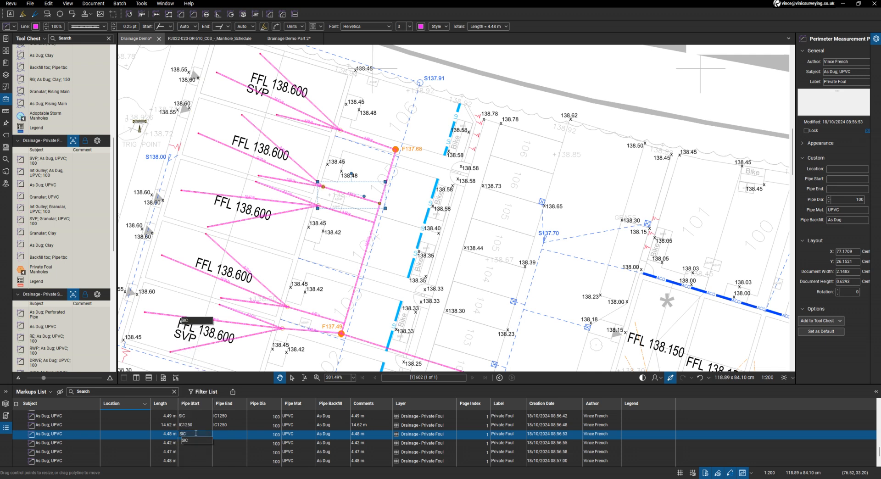
left_click(218, 436)
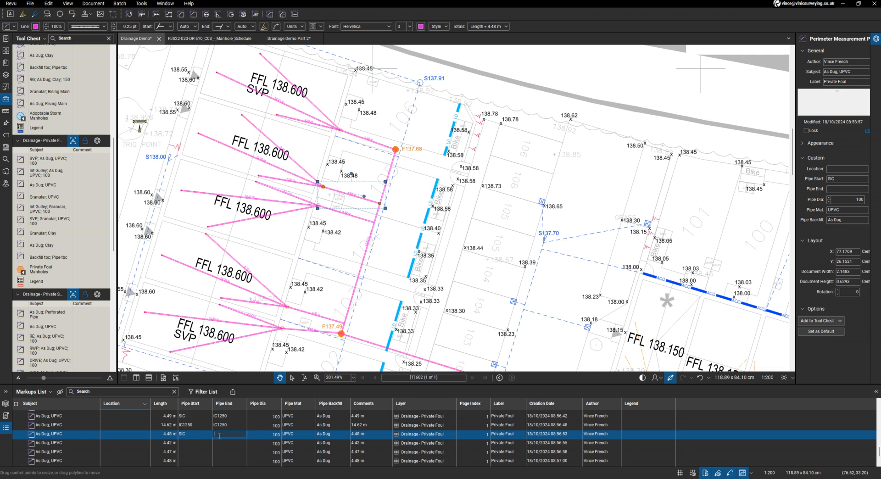
type("IC1250")
left_click(220, 439)
key("Return")
Set the pipe start of the 4.42 m and 4.47 m As Dug UPVC connections to SIC
left_click(193, 444)
left_click(193, 444)
type("SIC")
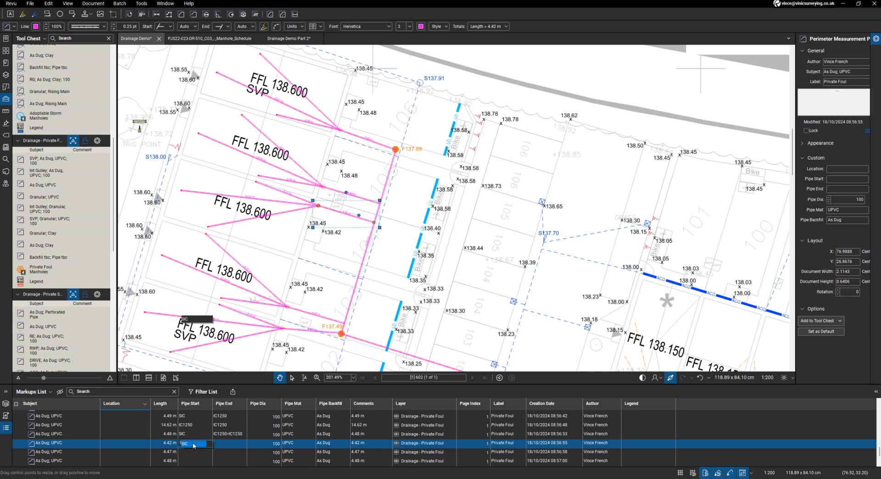
left_click(193, 444)
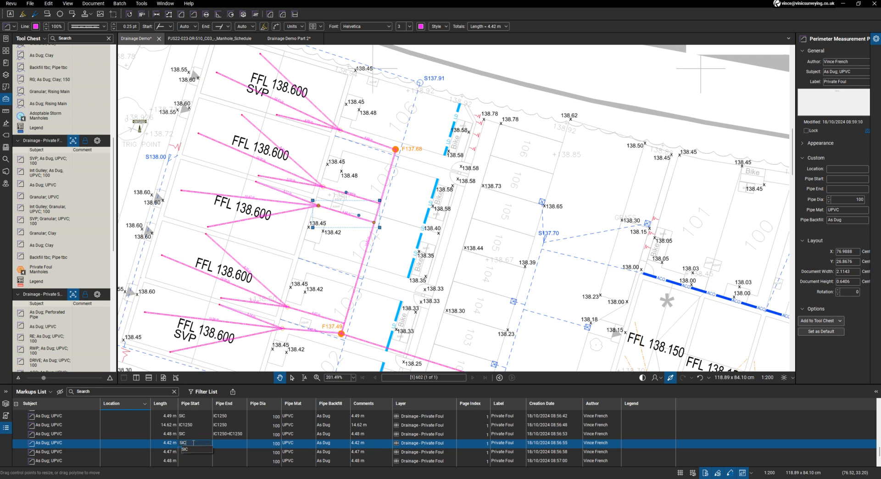
left_click(196, 449)
left_click(200, 451)
type("S")
key("Return")
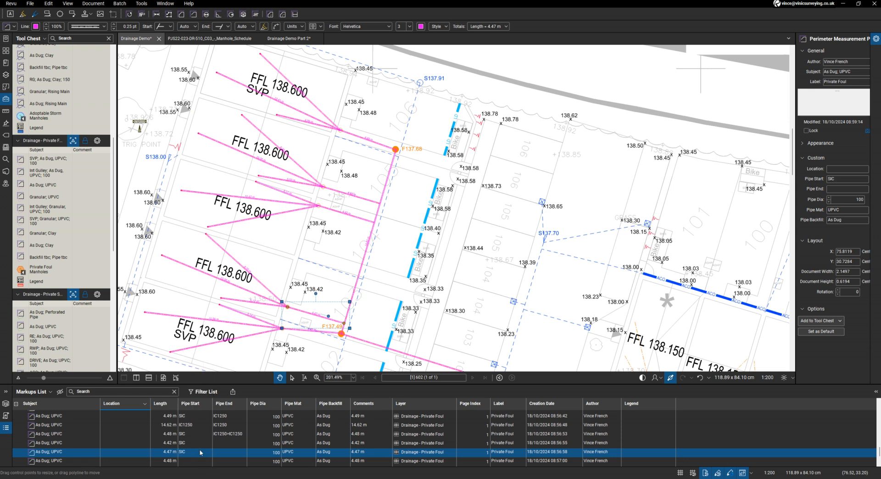
Set the last plot's As Dug UPVC run into F137.49 to start at SIC and end at IC1250
left_click(197, 463)
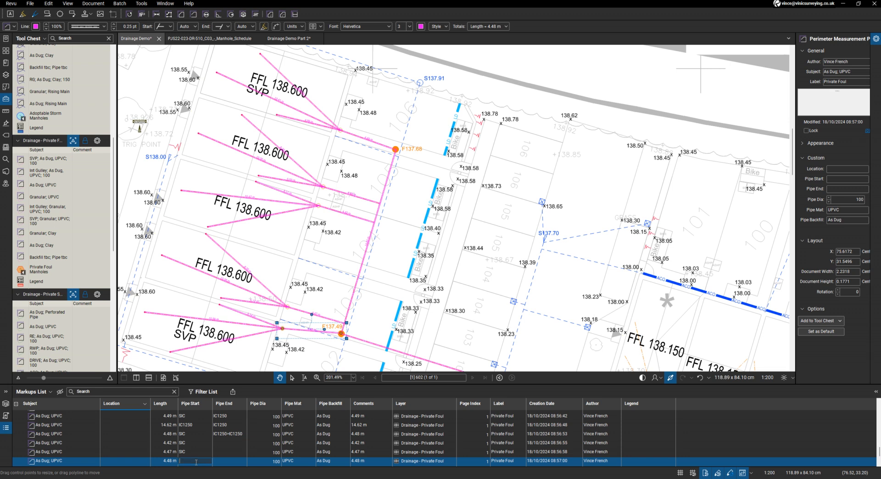
type("SIC")
key("Return")
left_click(223, 461)
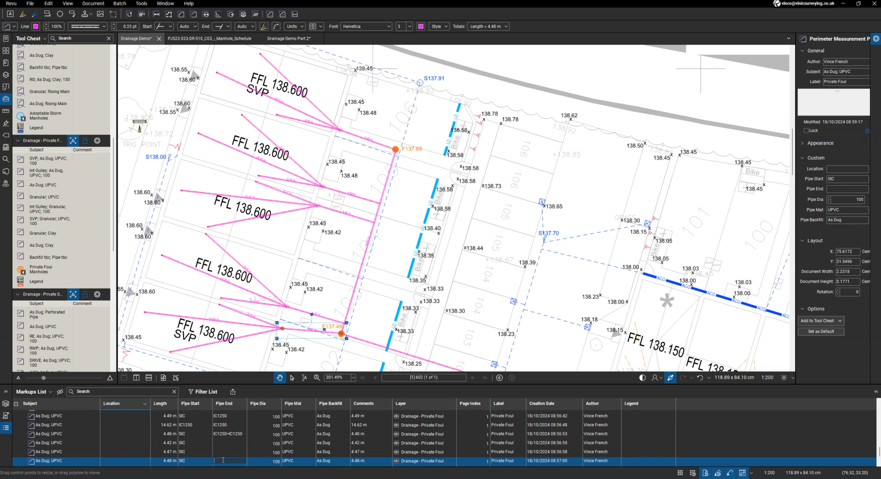
type("IC1250")
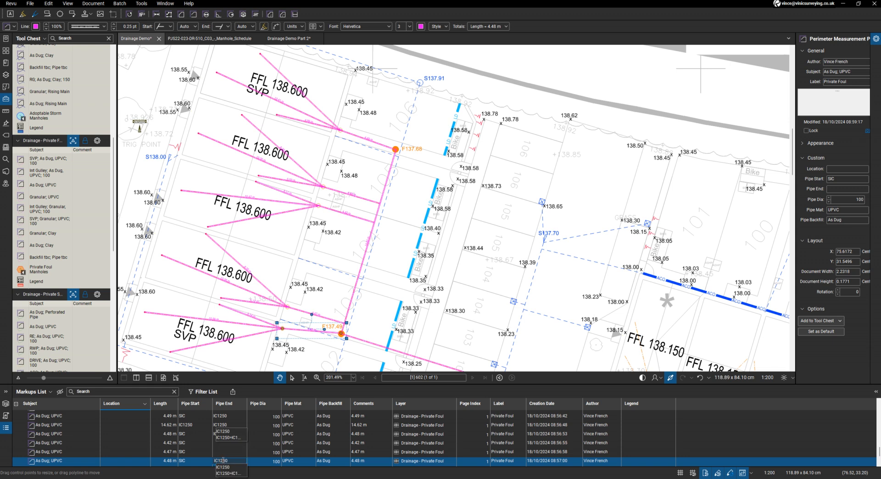
key("Return")
Set the Granular UPVC run from F137.49 to F136.50 to start at IC1250 and end at IC1500
scroll(266, 431, "down", 1)
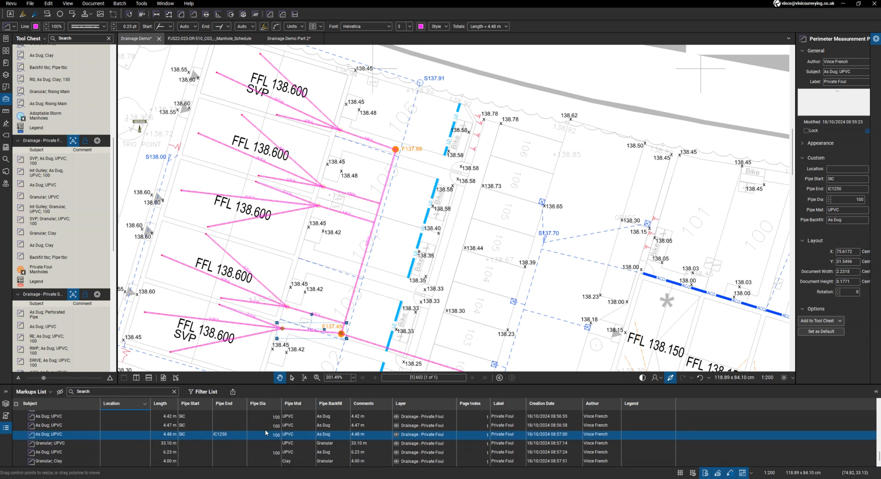
left_click(202, 443)
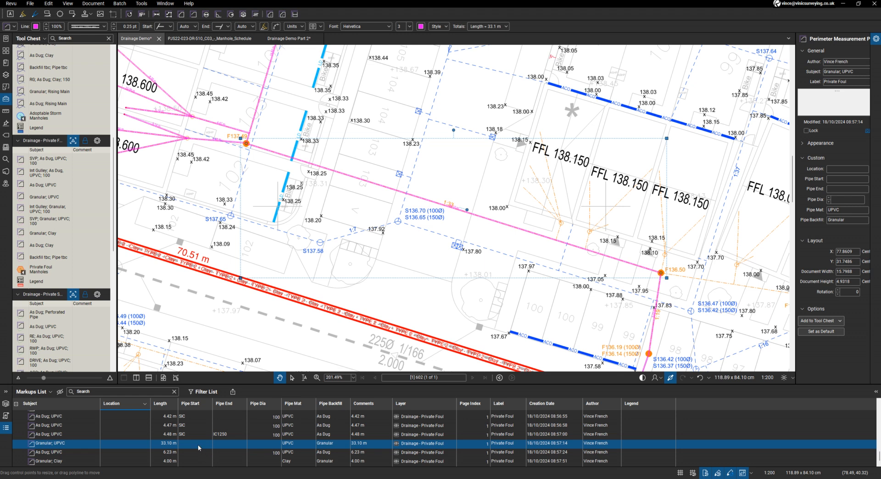
type("IC1250")
key("Return")
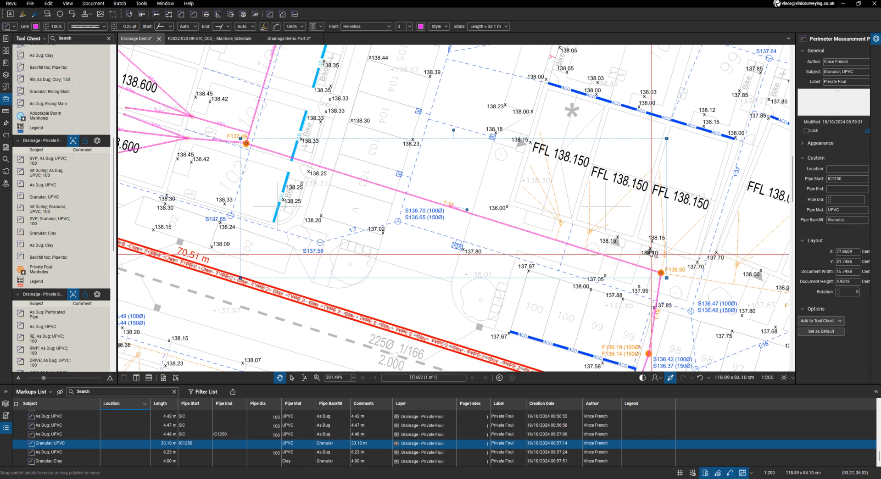
left_click(221, 444)
type("IC")
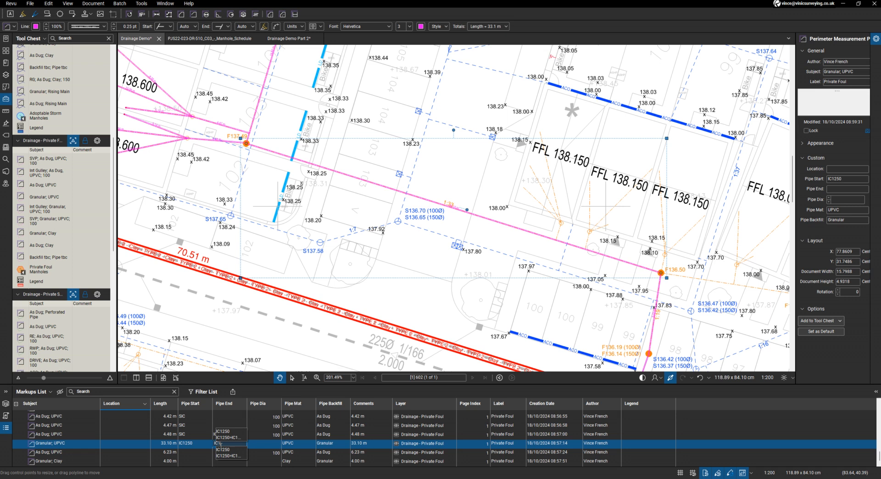
type("1500")
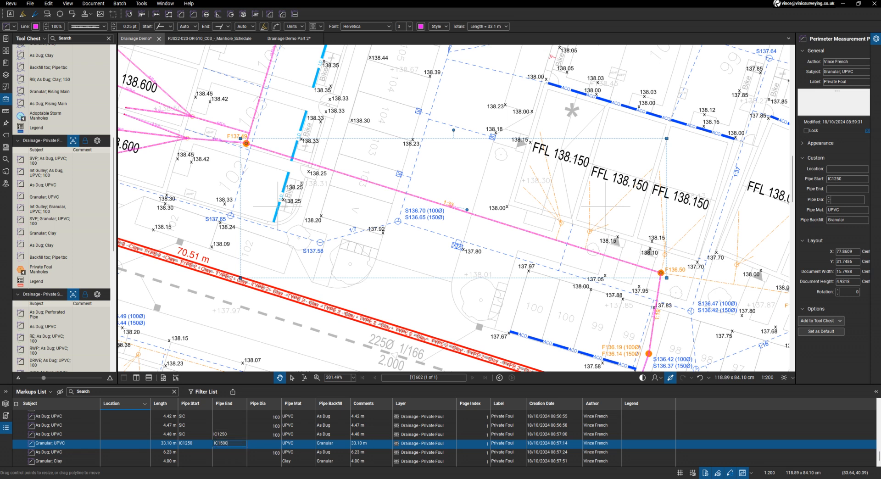
key("Return")
Set the As Dug UPVC run from F136.50 to chamber F136.19/F136.14 to start at IC1500 and end at HIC1500
scroll(429, 217, "down", 3)
scroll(589, 326, "up", 2)
scroll(589, 326, "up", 3)
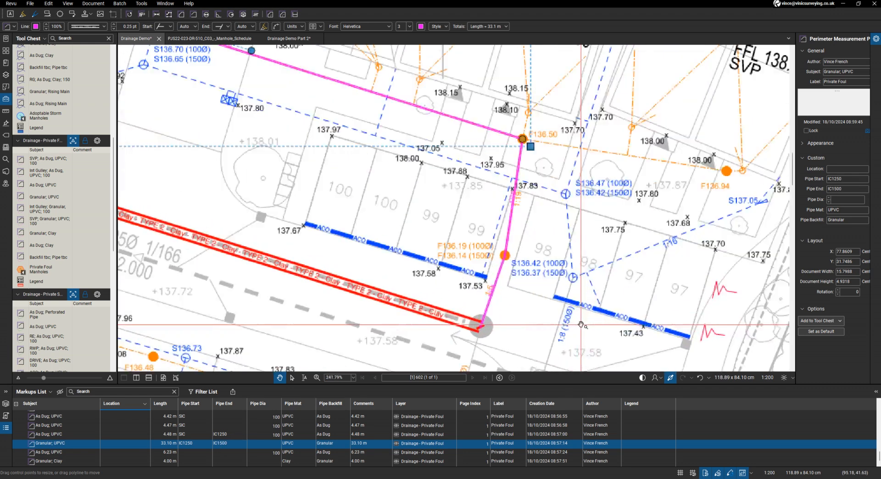
left_click(192, 452)
left_click(191, 453)
type("IC1500")
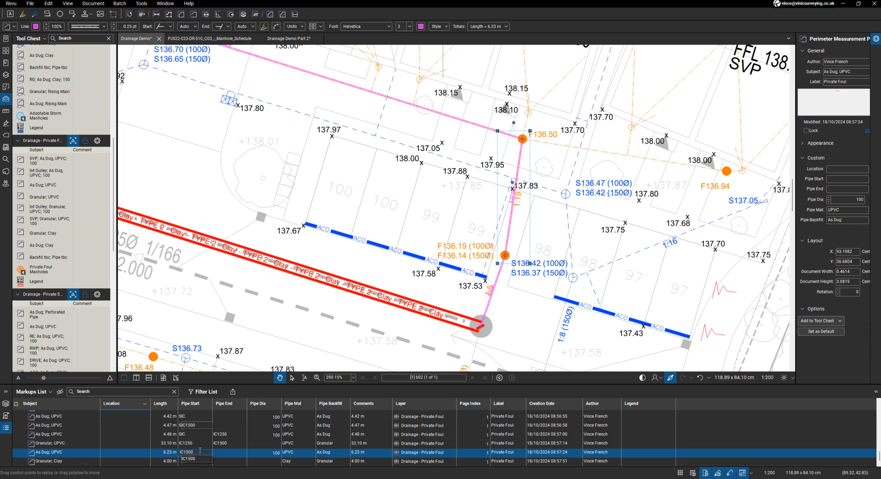
left_click(221, 453)
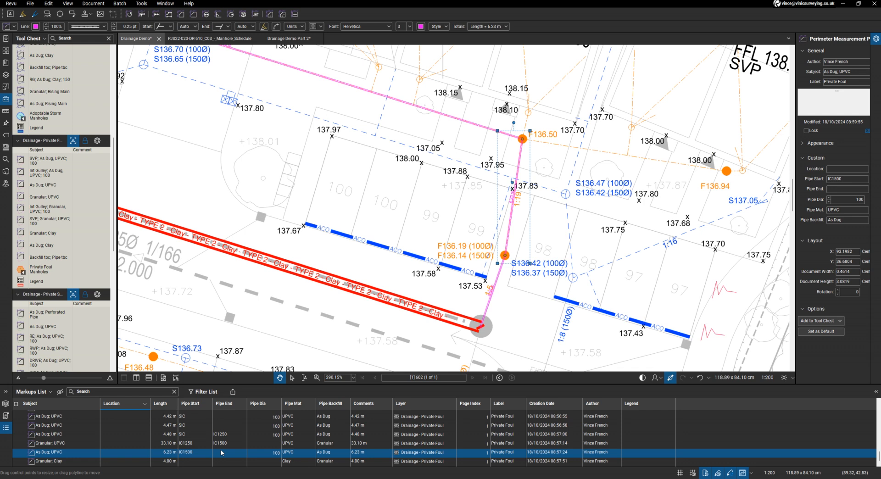
left_click(221, 452)
key("Return")
Set the pipe diameter of the 33.10 m Granular UPVC run to 100
left_click(266, 442)
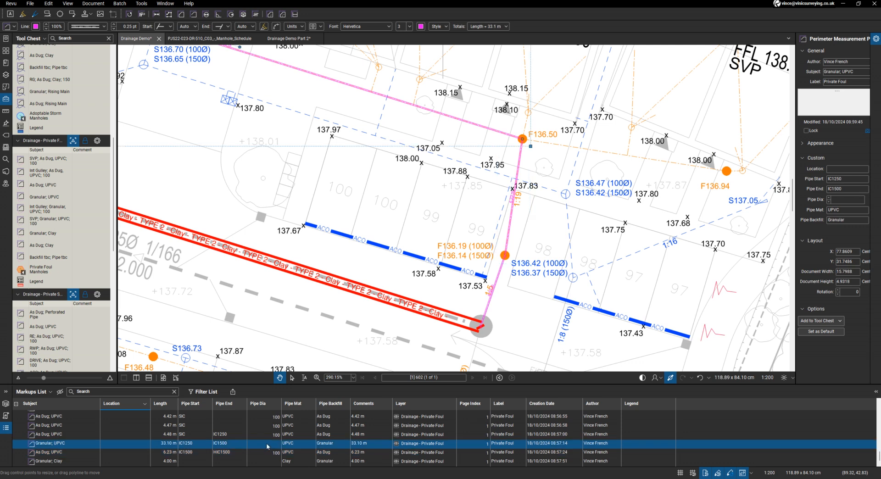
type("100")
key("Return")
Set the 4.00 m Granular Clay run's pipe start to HIC1500, pipe end to F1 and pipe diameter to 150
left_click(204, 462)
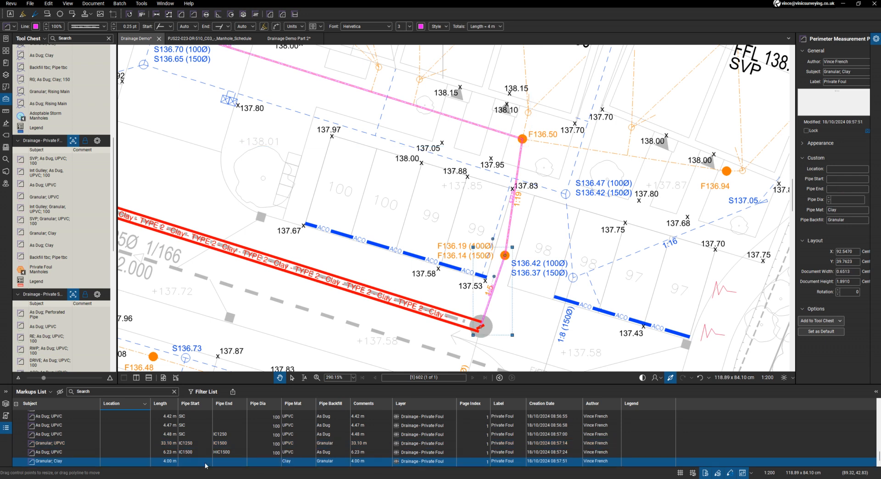
type("HIC1500")
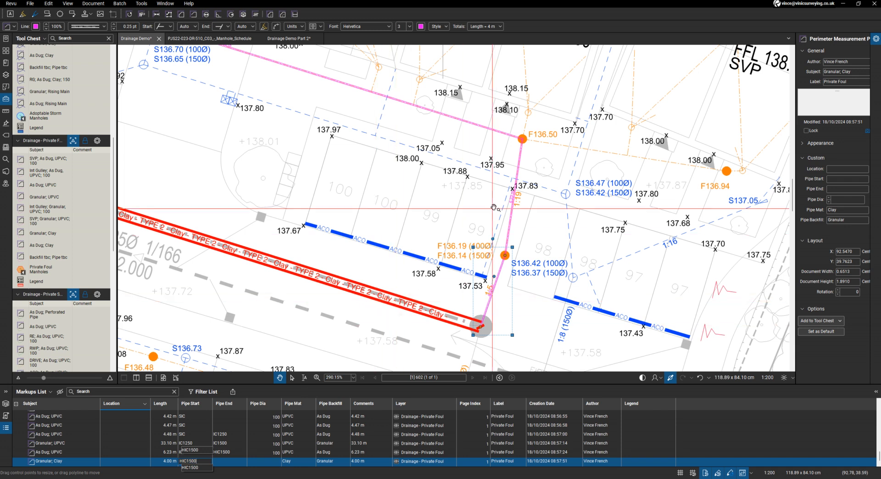
scroll(494, 208, "down", 4)
left_click(227, 463)
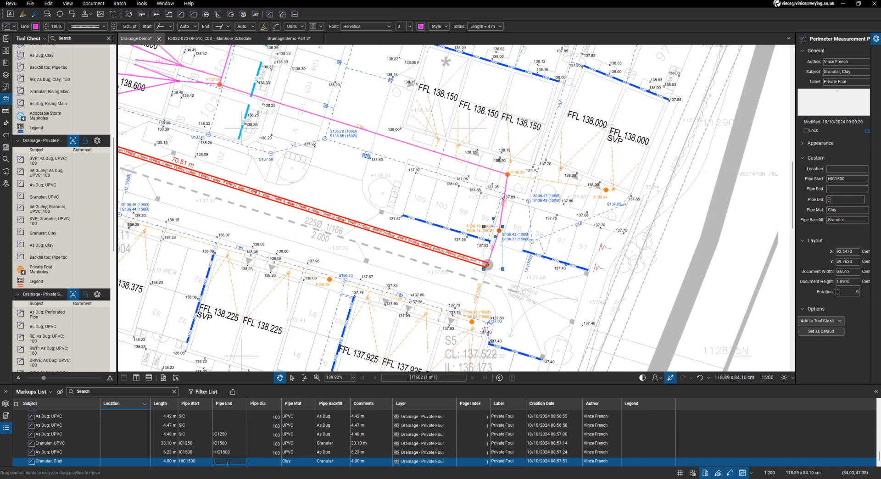
type("F1")
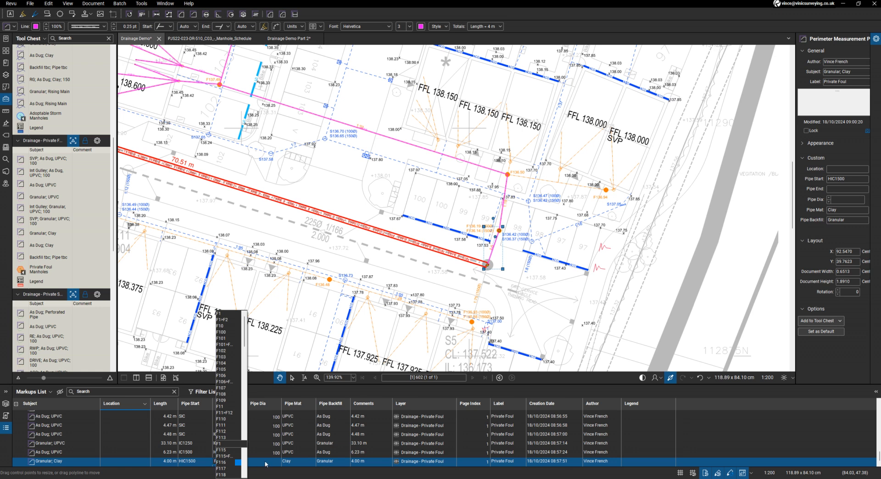
left_click(265, 461)
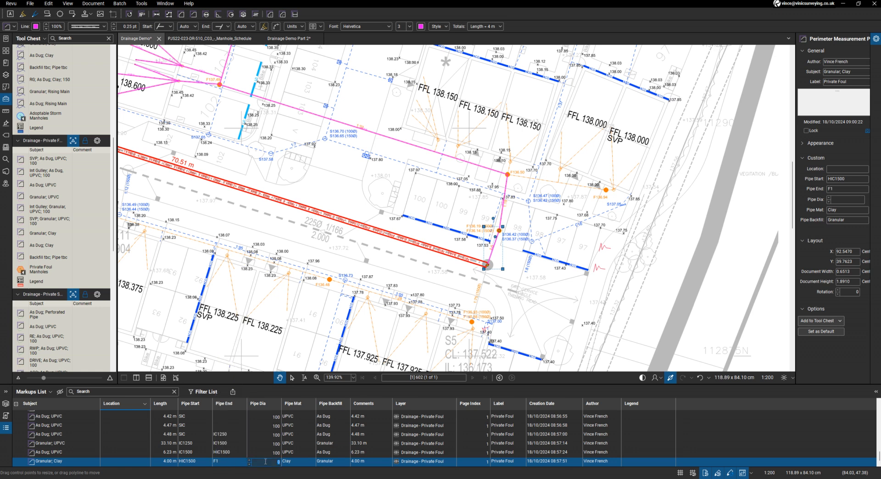
key("Return")
Select the first plot's private foul pipes together with the F137.68 to F137.49 run and set their location to 106
scroll(429, 315, "down", 3)
scroll(385, 172, "up", 3)
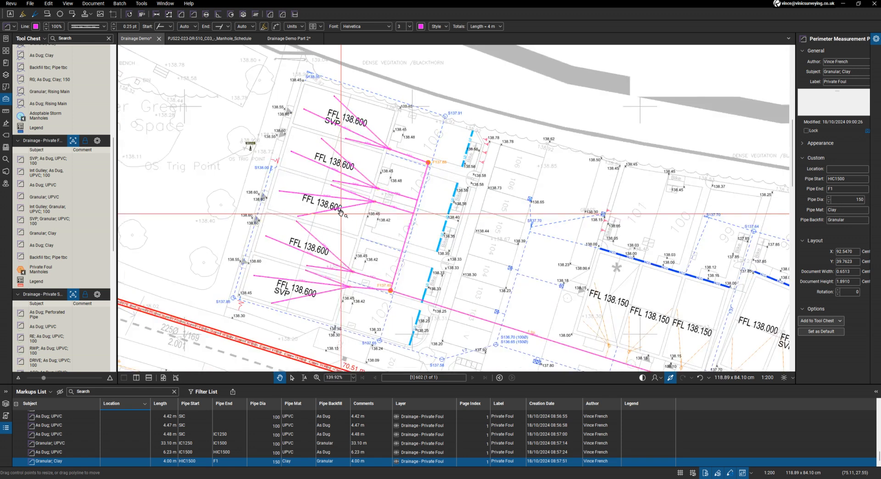
left_click(385, 172)
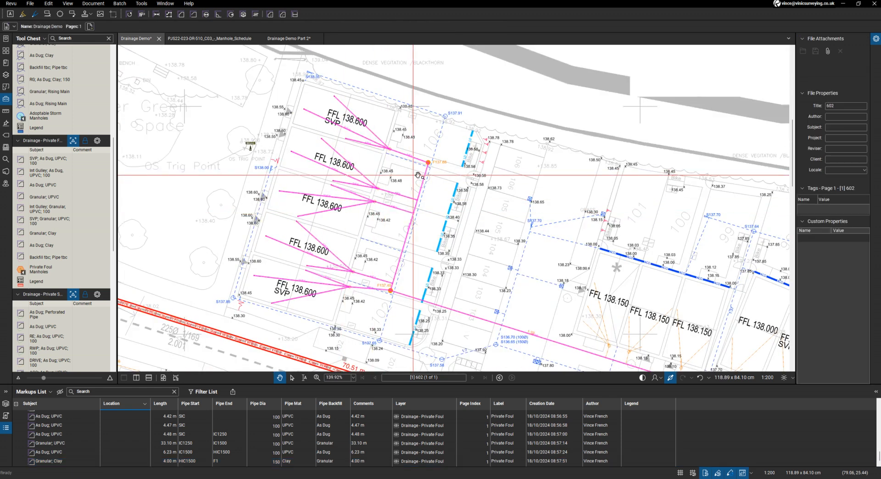
key("p")
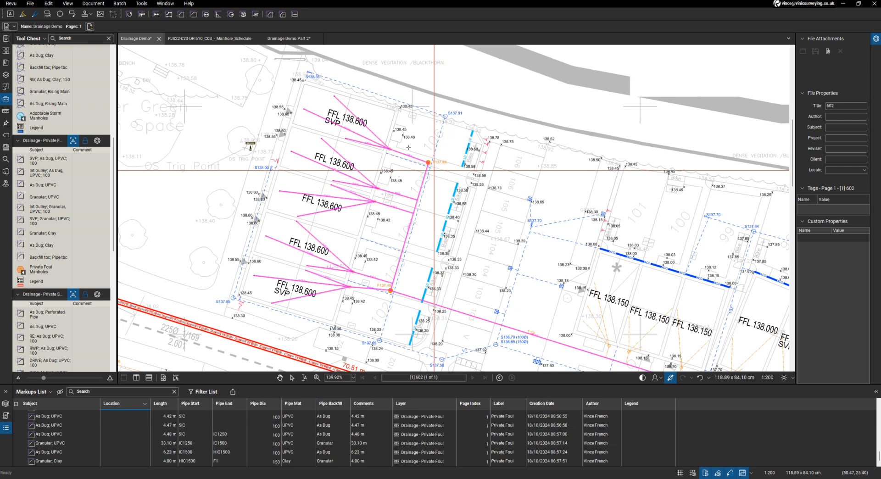
mouse_move(389, 118)
left_mouse_down()
mouse_move(364, 117)
mouse_move(367, 148)
mouse_move(443, 171)
mouse_move(446, 158)
left_mouse_up()
left_click(849, 150)
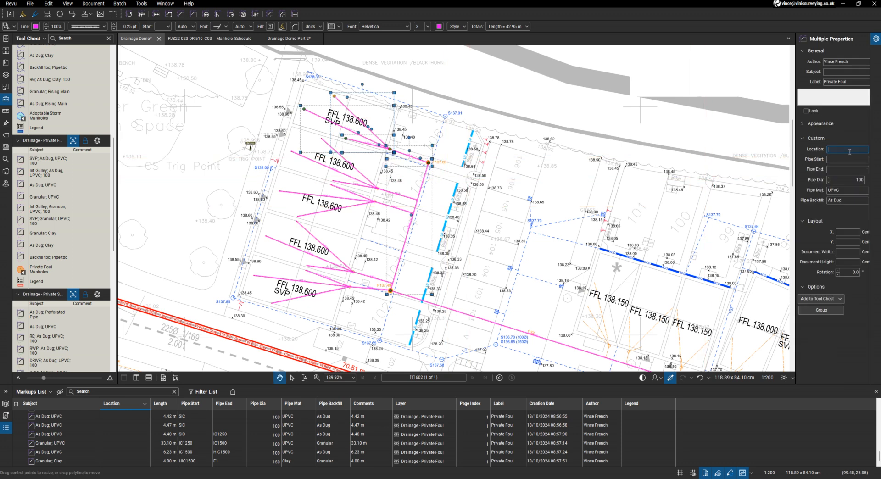
type("106")
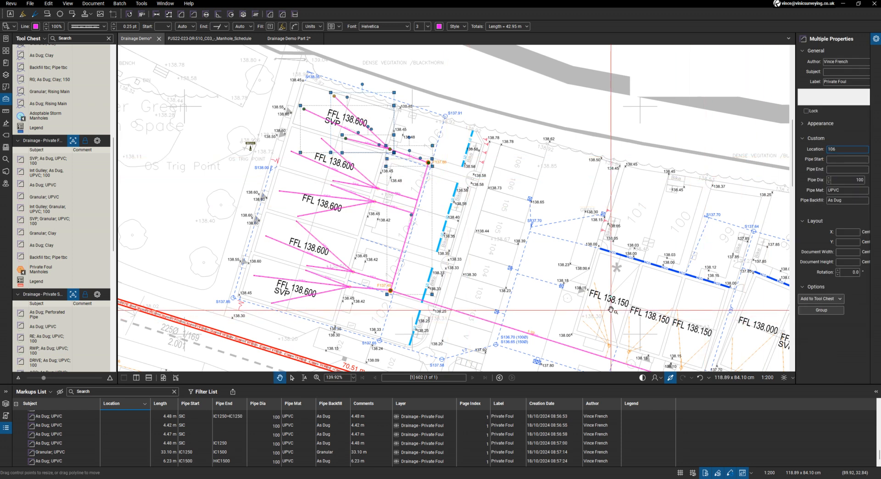
left_click(494, 262)
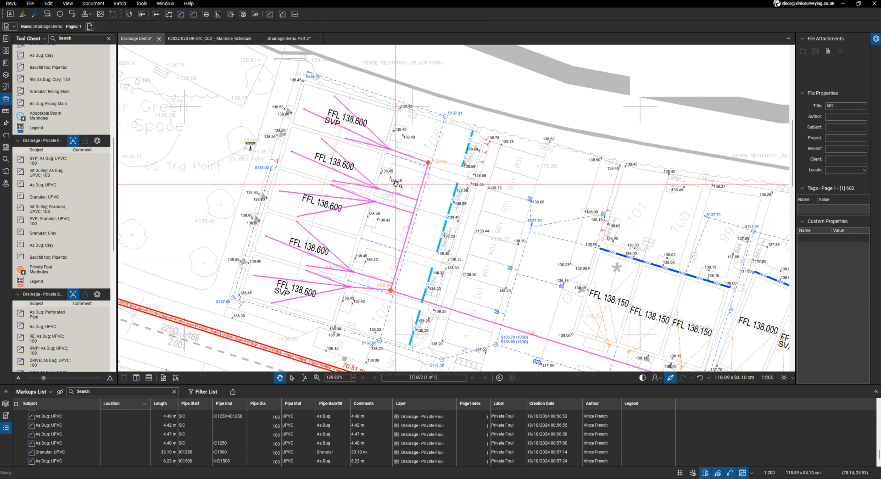
Select the second plot's private foul branches and their connection to the main run, and set their location to 105
key("shift+o")
mouse_move(376, 181)
left_mouse_down()
mouse_move(373, 193)
mouse_move(383, 199)
mouse_move(384, 178)
left_mouse_up()
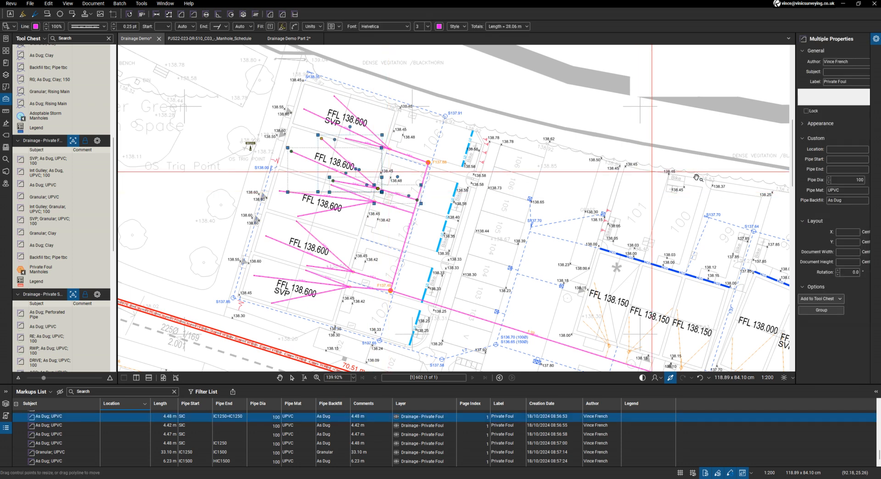
left_click(848, 151)
type("105")
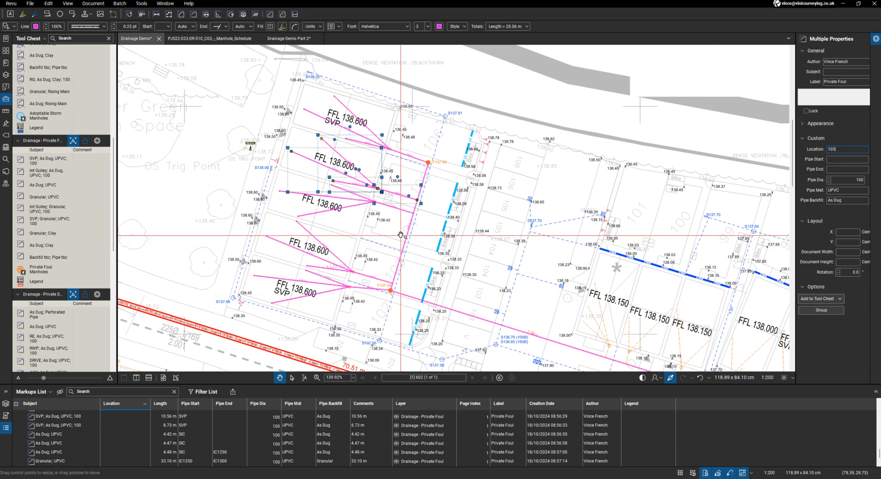
Select the third plot's private foul branches and their connection to the main run, and set their location to 104
left_click(401, 234)
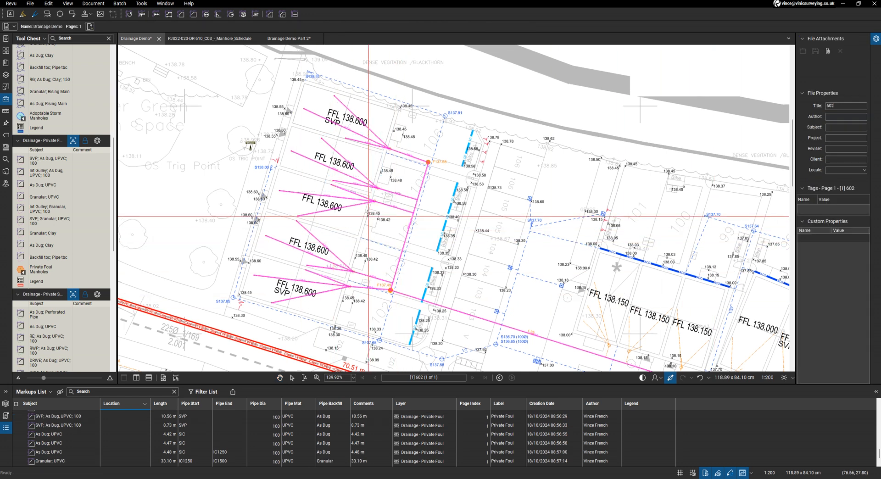
left_click(390, 200)
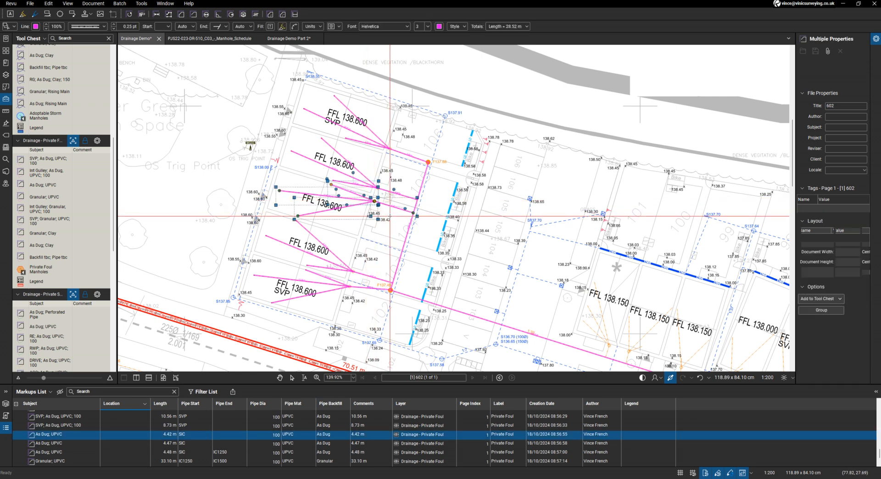
left_click(854, 158)
left_click(849, 150)
type("104")
key("Return")
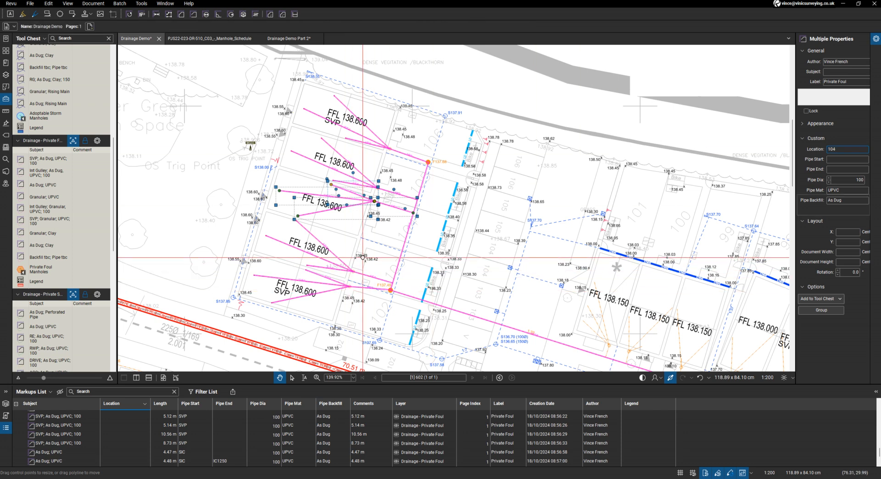
Select the fourth plot's private foul branches and their connection to the manhole, and set their location to 103
left_click(363, 258)
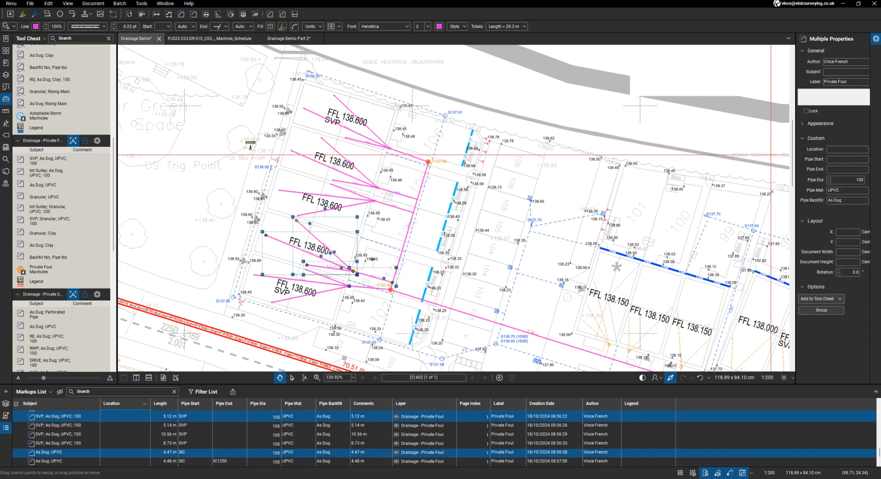
left_click(846, 149)
type("103")
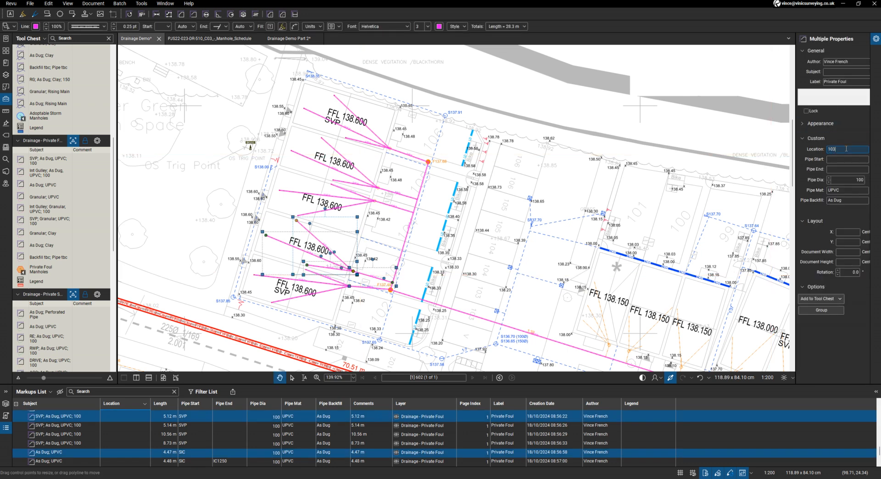
key("Return")
left_click(349, 316)
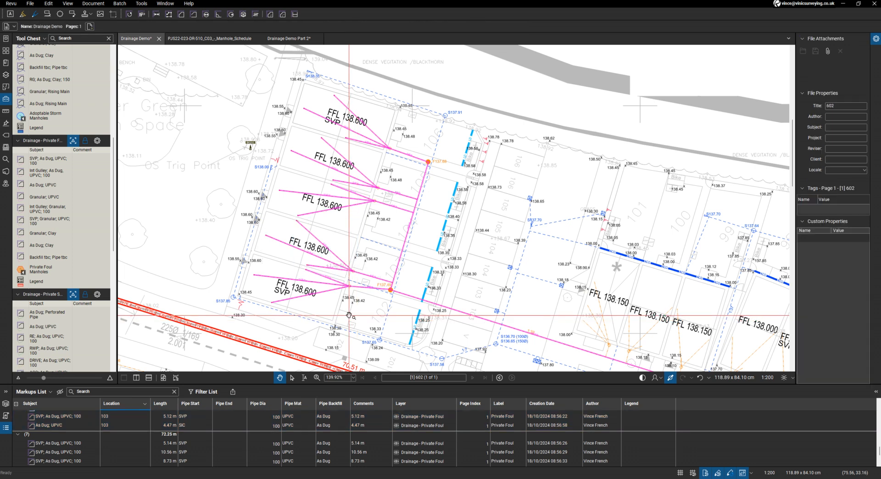
Select the fifth plot's private foul branches, including the short connection into IC1250, and set their location to 102
key("shift+o")
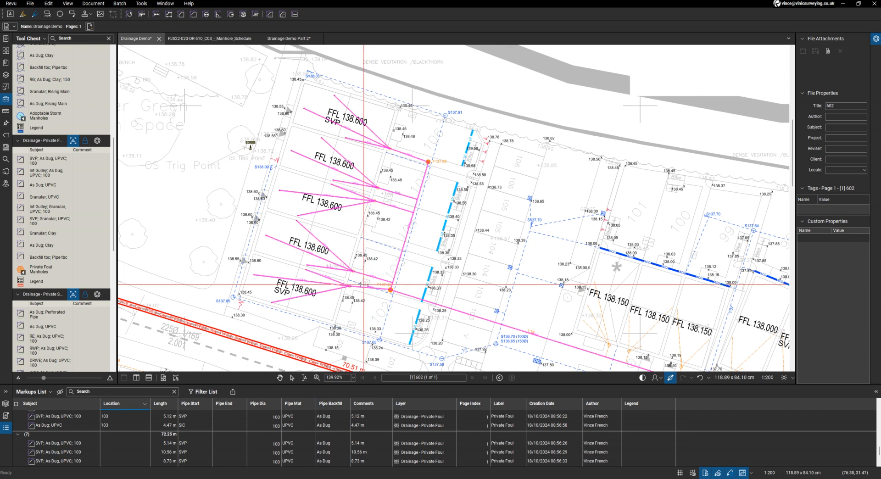
left_click(364, 295)
left_click(854, 150)
type("102")
key("Return")
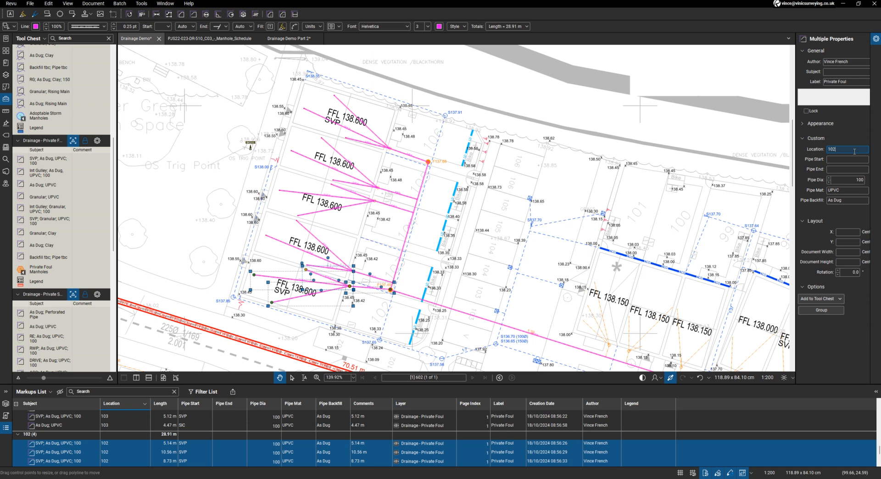
Set the location of the long Granular UPVC run from IC1250 to IC1500 to 102
scroll(333, 255, "down", 3)
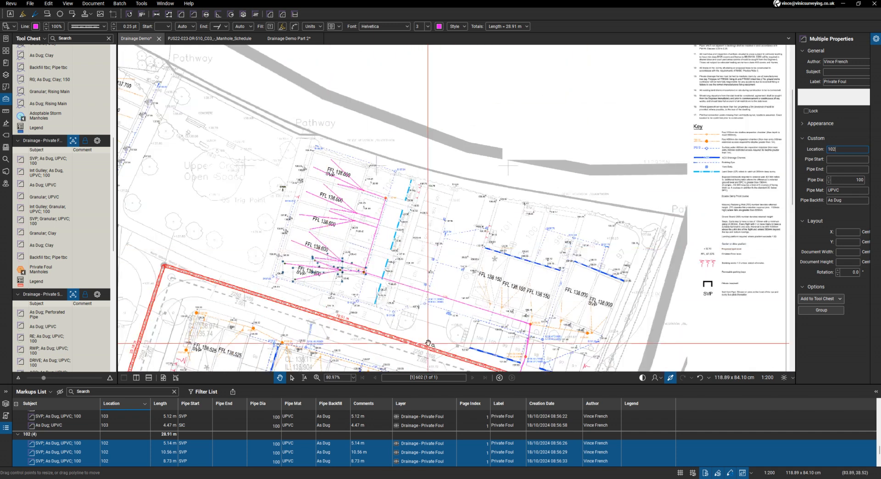
scroll(427, 338, "up", 4)
left_click(410, 235)
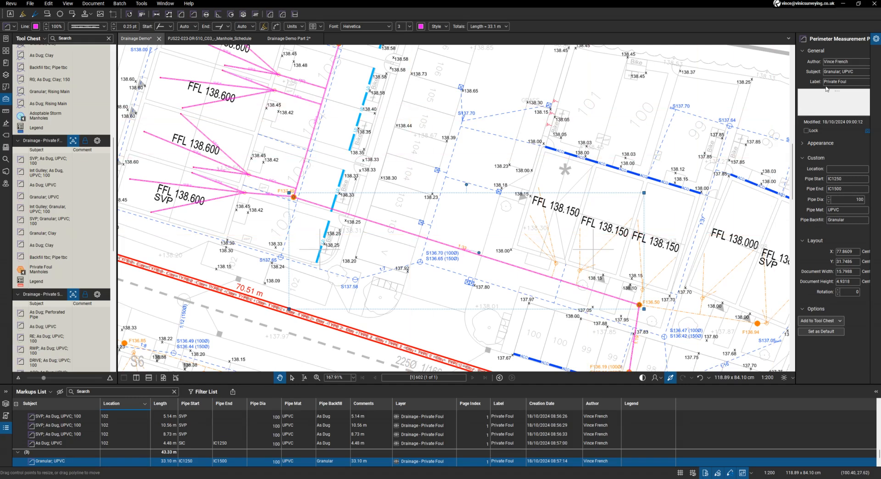
left_click(841, 168)
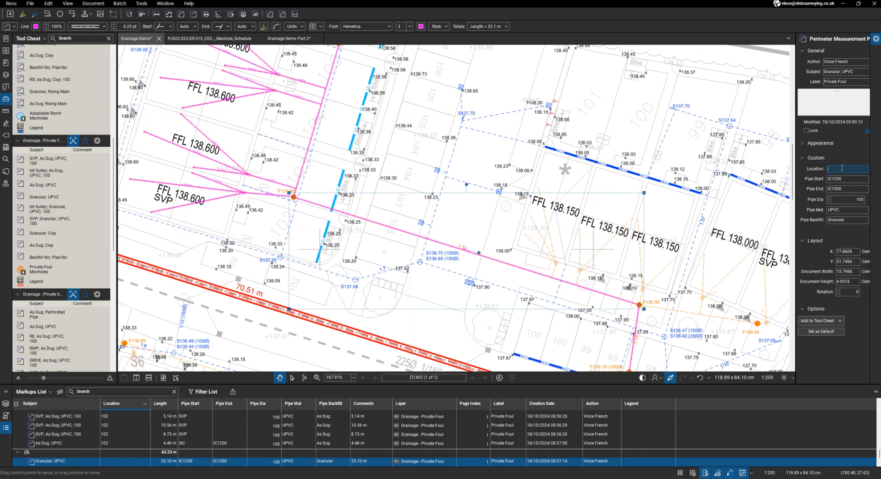
type("102")
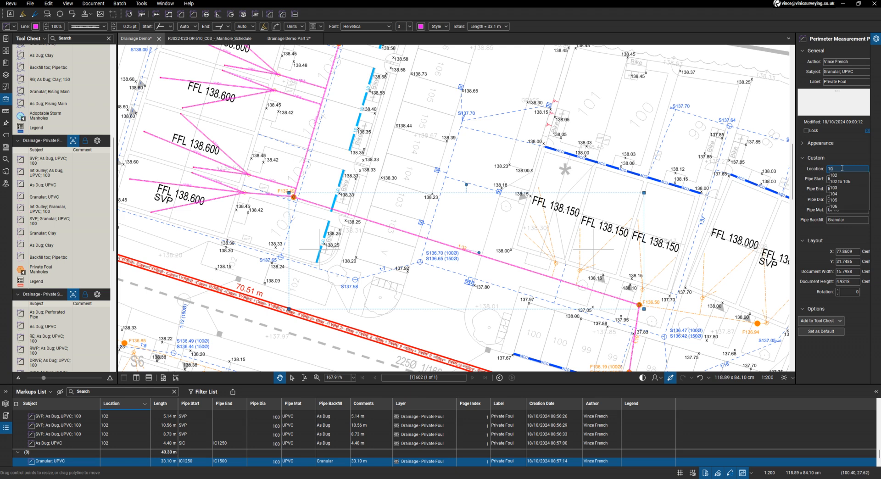
key("Return")
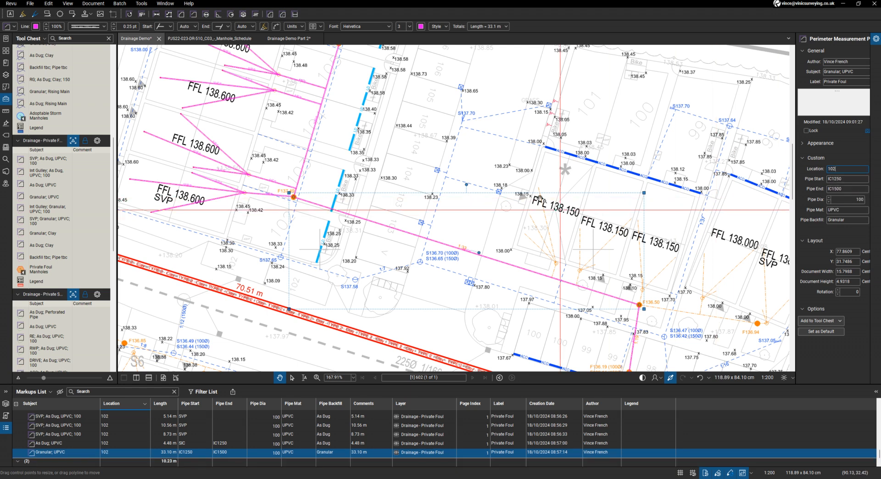
Window-select the last two private foul runs leading down to the adoptable manhole and set the selection's location to 99
scroll(545, 262, "down", 2)
left_click(545, 262)
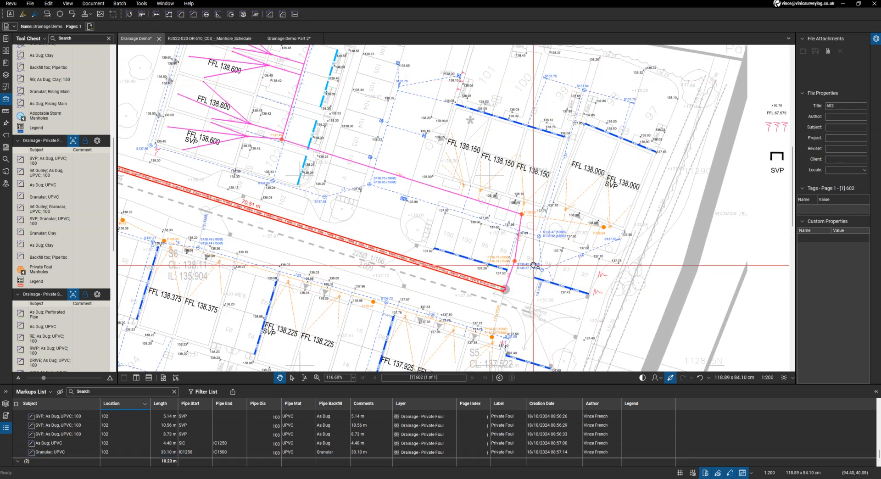
left_click_drag(528, 273, 492, 235)
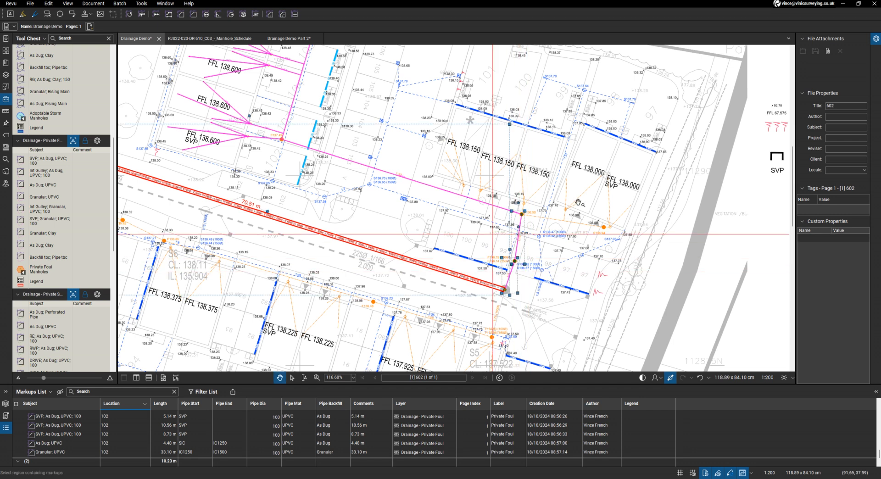
left_click(835, 148)
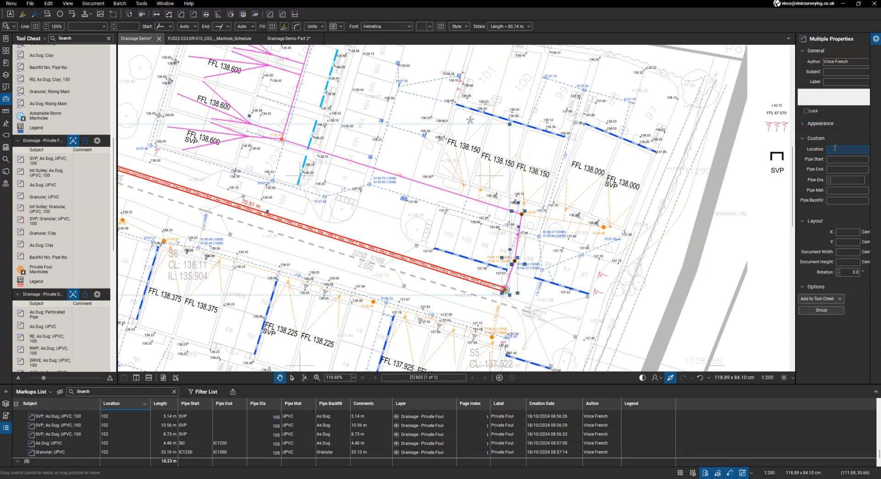
type("99")
key("Return")
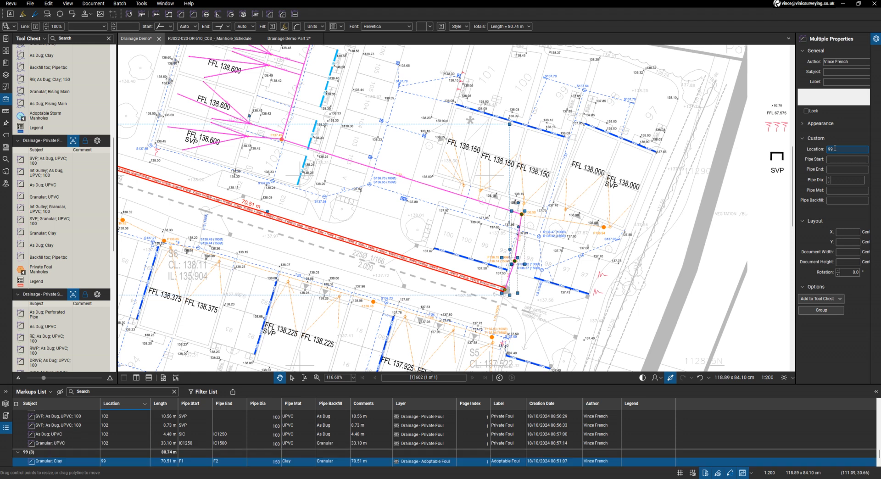
left_click(615, 265)
Sort the markups list by creation date and check the locations, pipe starts and pipe ends of the private foul entries
scroll(266, 462, "up", 5)
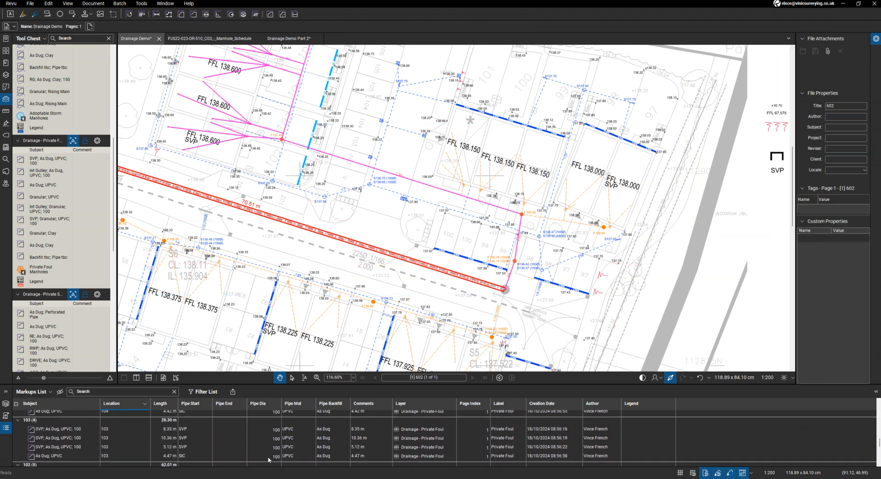
left_click(556, 402)
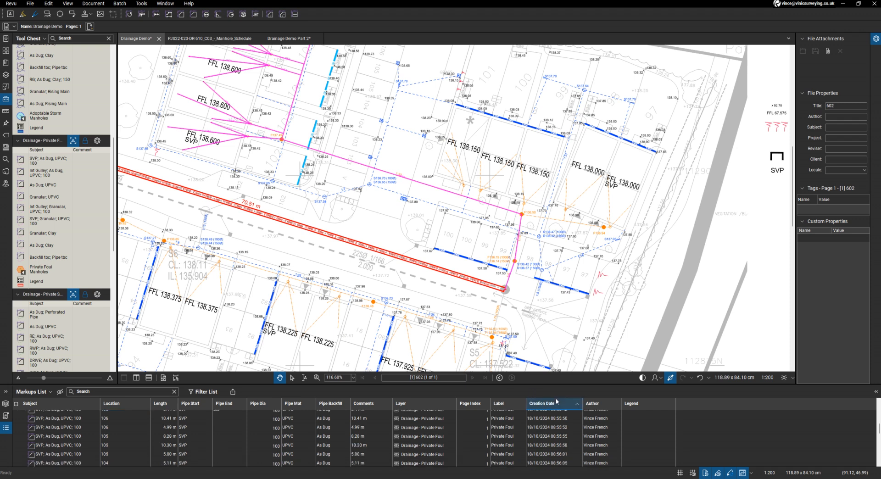
scroll(441, 452, "down", 6)
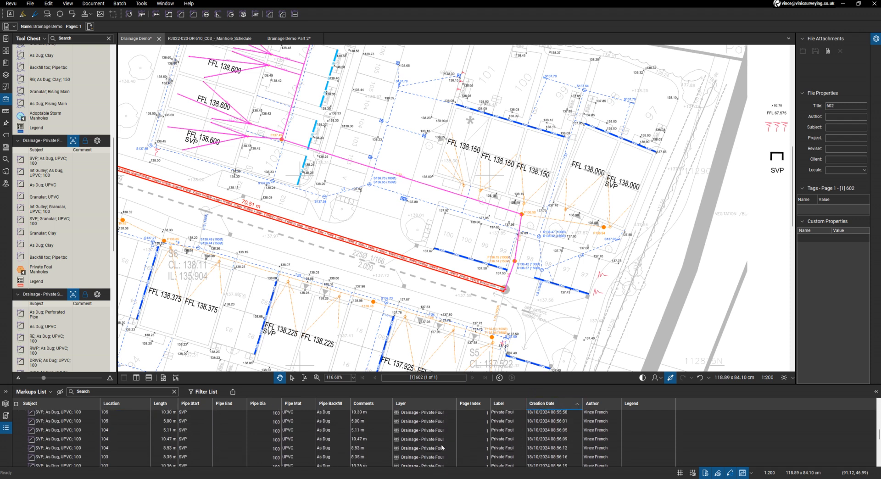
scroll(442, 448, "down", 1)
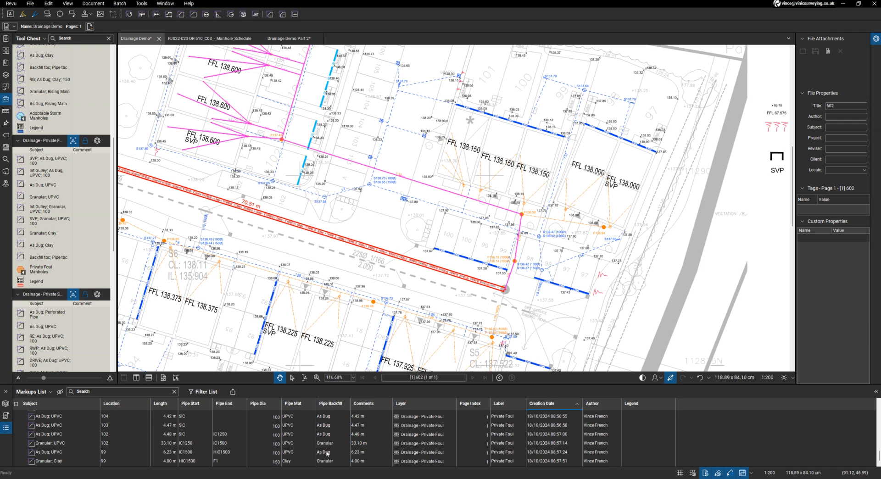
scroll(326, 453, "up", 3)
scroll(327, 454, "up", 3)
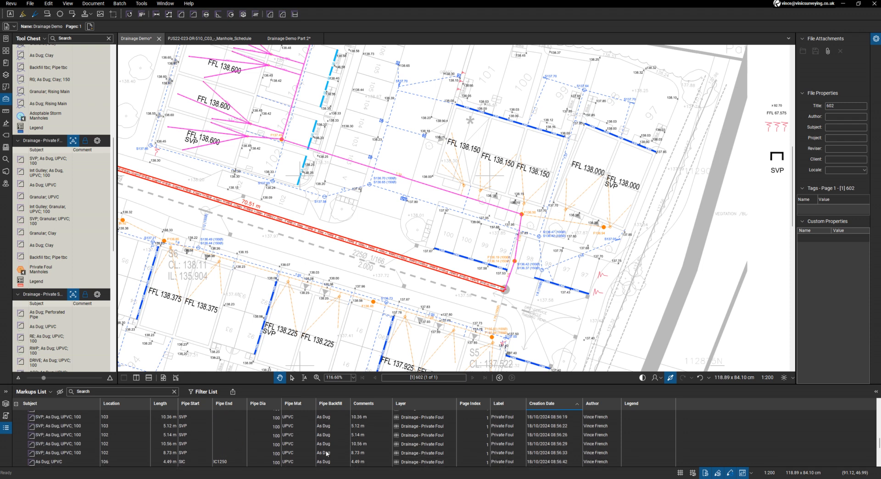
Save the Drainage Demo drawing and export its updated markups list
left_click(233, 392)
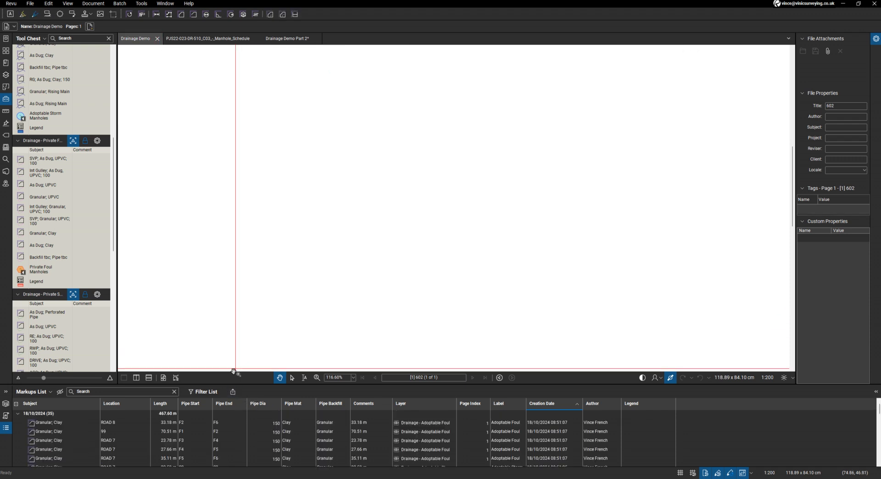
left_click(233, 392)
left_click(248, 404)
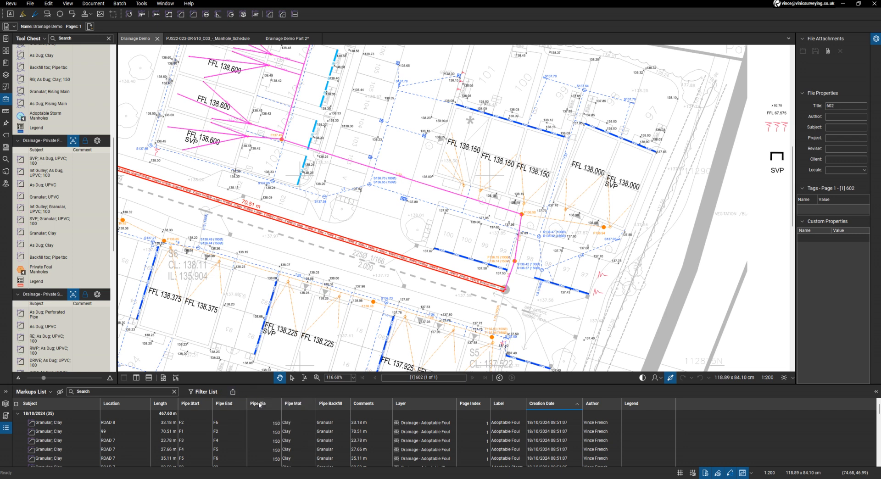
left_click(503, 378)
Switch to the Drainage Demo - 2024-10-18 workbook in Excel and import the exported markups into the Drainage sheet's pipe table
mouse_move(453, 472)
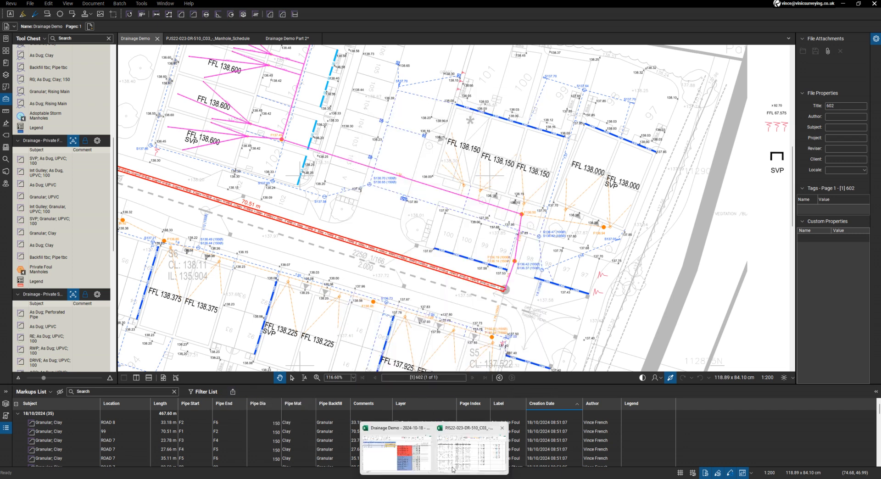
left_click(400, 452)
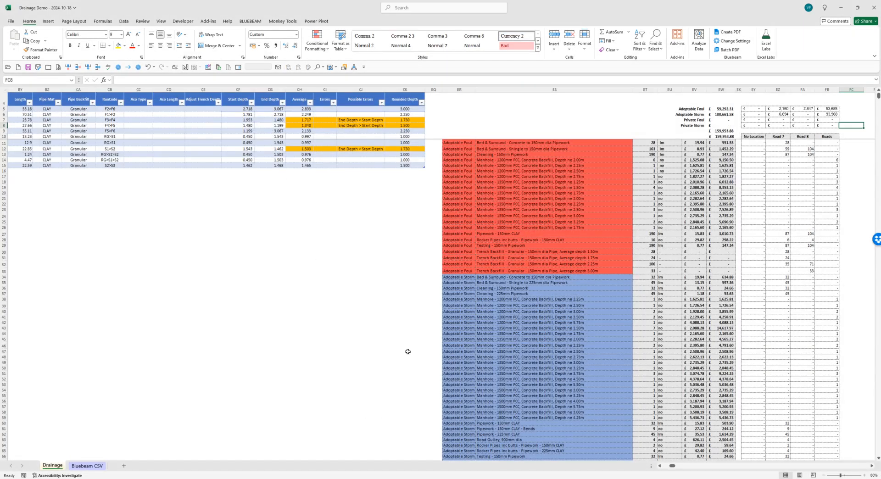
left_click(660, 466)
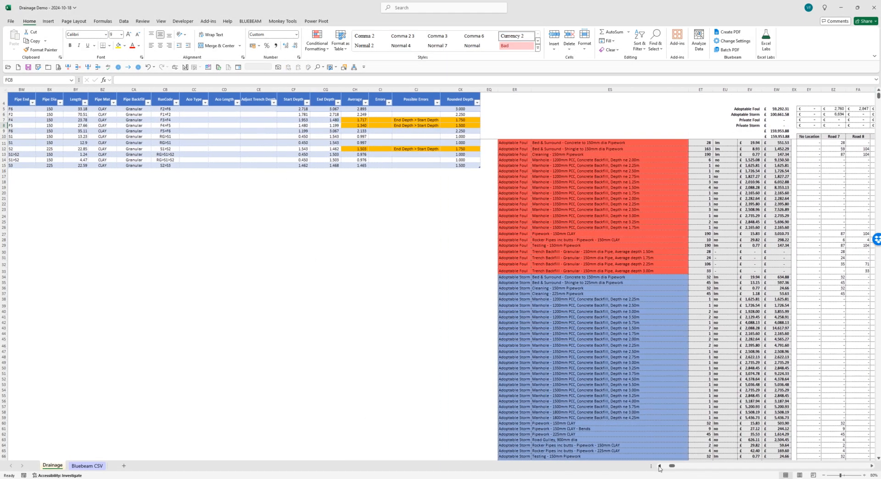
left_click(660, 466)
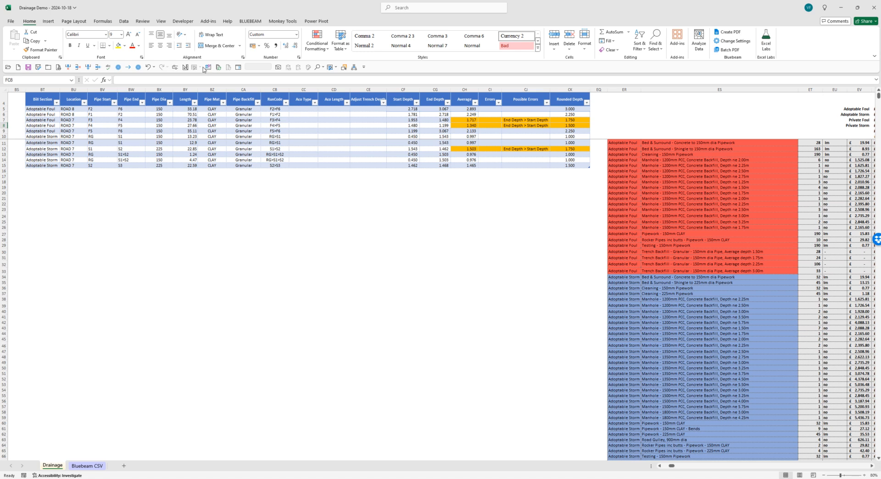
left_click(218, 67)
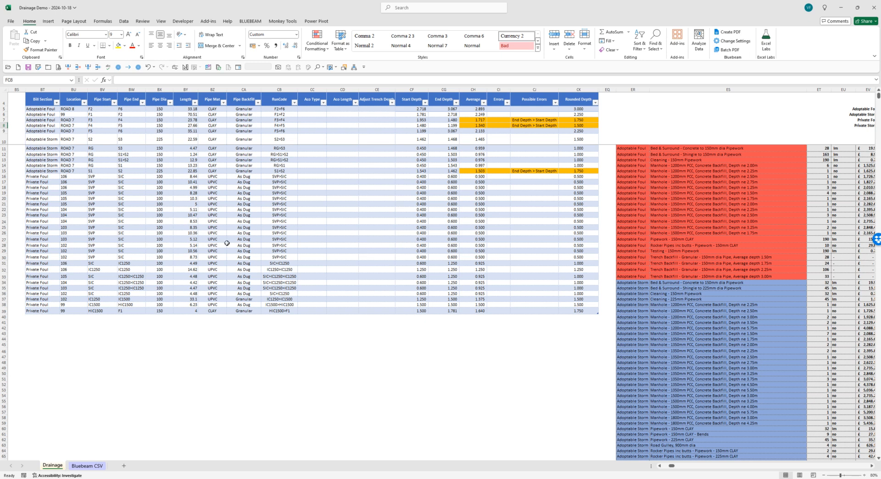
Examine the updated pipe table, the bill section totals and the cost split across the location columns
left_click(313, 246)
key("Right")
key("Right")
key("Right")
key("Right")
key("Right")
key("Right")
key("Right")
key("Right")
key("Right")
key("Right")
key("Right")
key("Right")
key("Right")
key("Right")
key("Right")
key("Right")
key("Right")
key("Right")
key("Right")
key("Right")
key("Right")
key("Right")
key("Right")
key("Right")
key("Right")
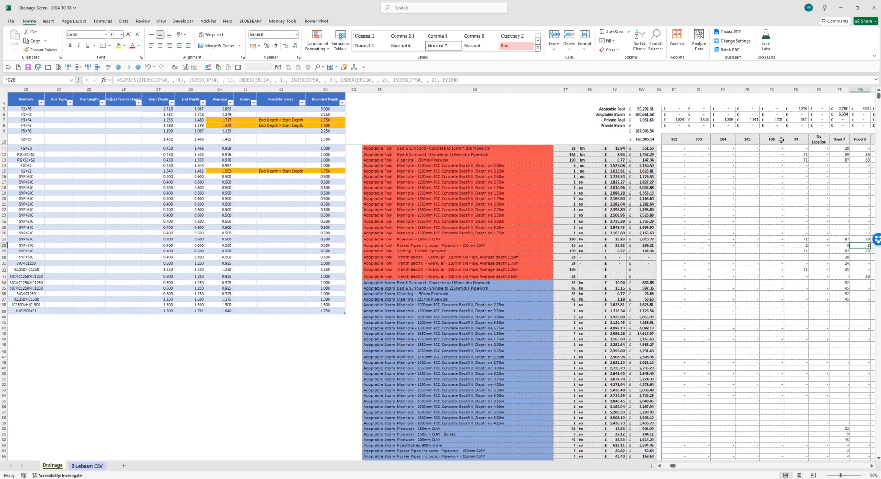
Review the Private Foul bill items and their quantities per plot, including 100mm UPVC pipework, bends and shallow inspection chambers
scroll(683, 169, "down", 3)
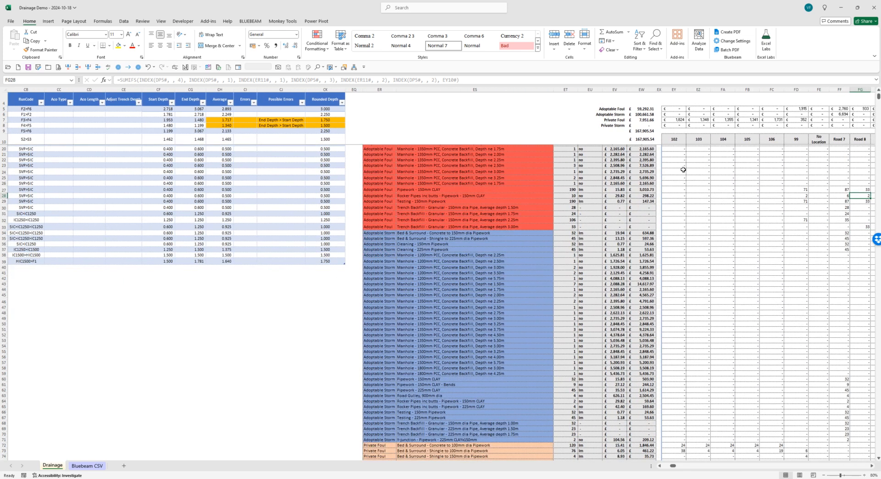
scroll(684, 169, "down", 7)
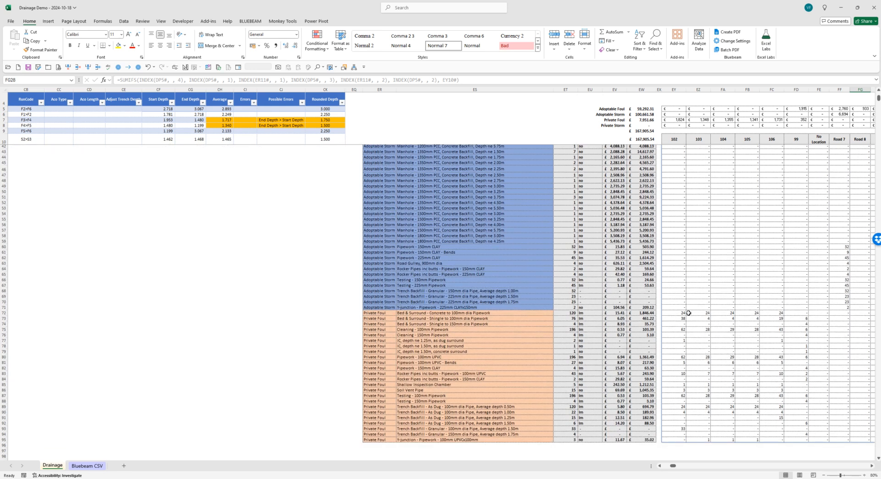
scroll(498, 334, "down", 2)
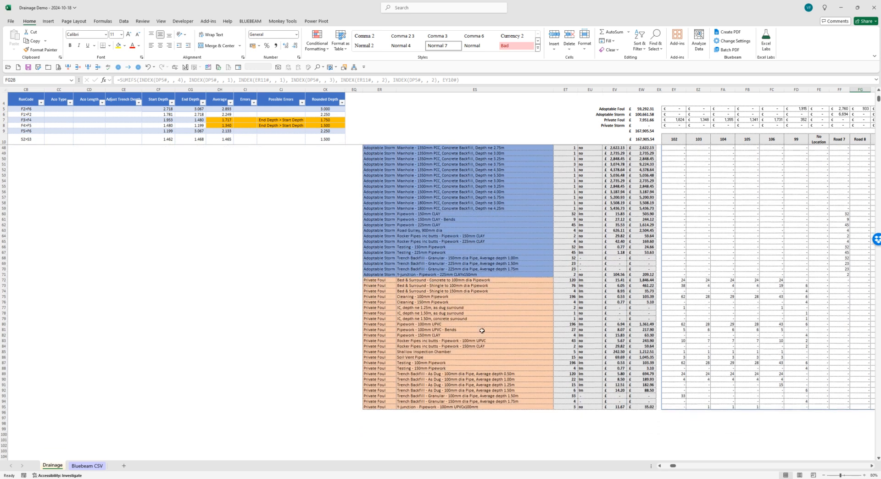
left_click(442, 308)
key("Down")
key("Down")
key("Down")
key("Down")
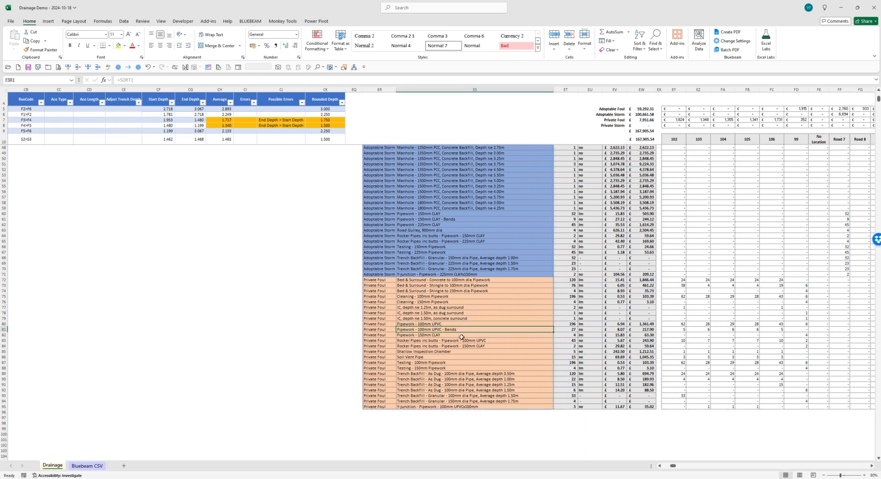
left_click(427, 362)
left_click(437, 353)
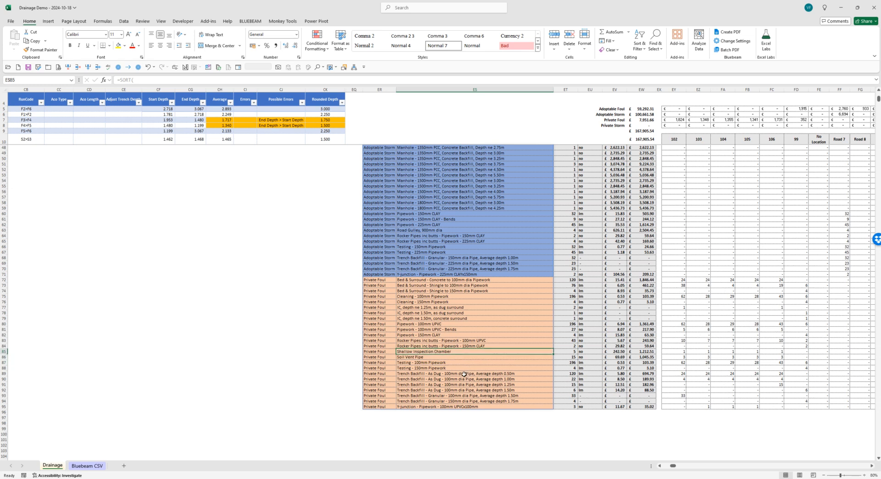
Check the 100mm UPVC Y-junction bill item and review the Private Foul cost totals for plots 102 to 106
left_click(462, 406)
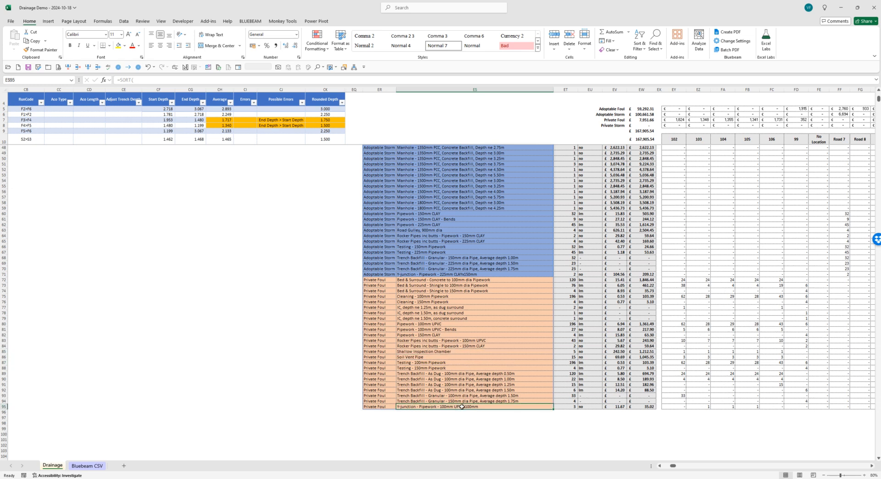
scroll(462, 406, "up", 11)
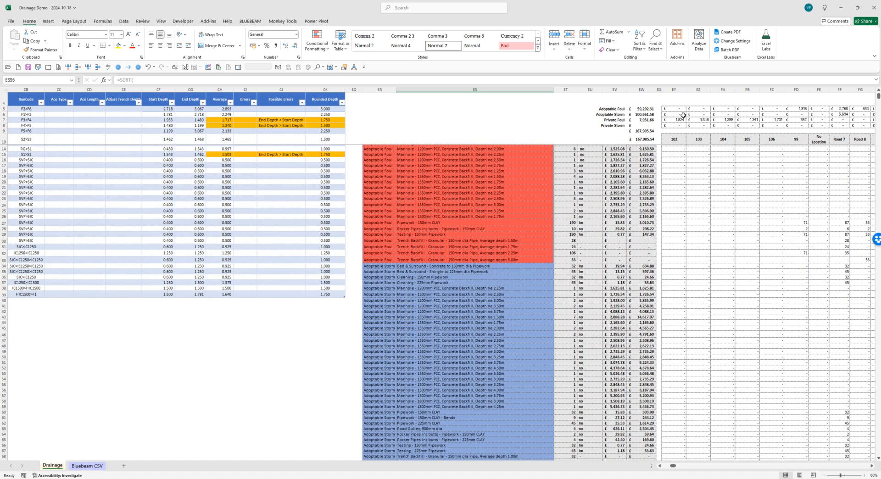
left_click(681, 119)
key("Right")
key("Right")
key("Right")
key("Right")
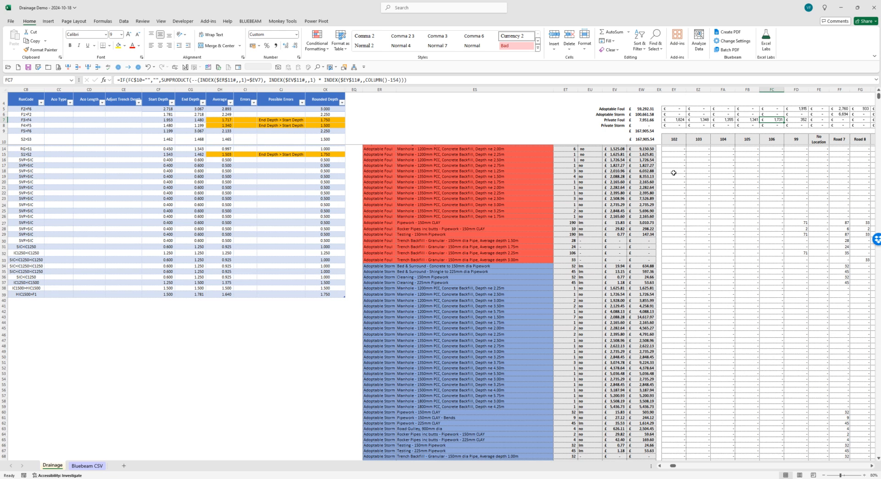
Examine the quantity, unit, rate, total and first location cells of the Adoptable Storm 1350mm PCC manhole item, depth ne 1.75m
left_click(424, 323)
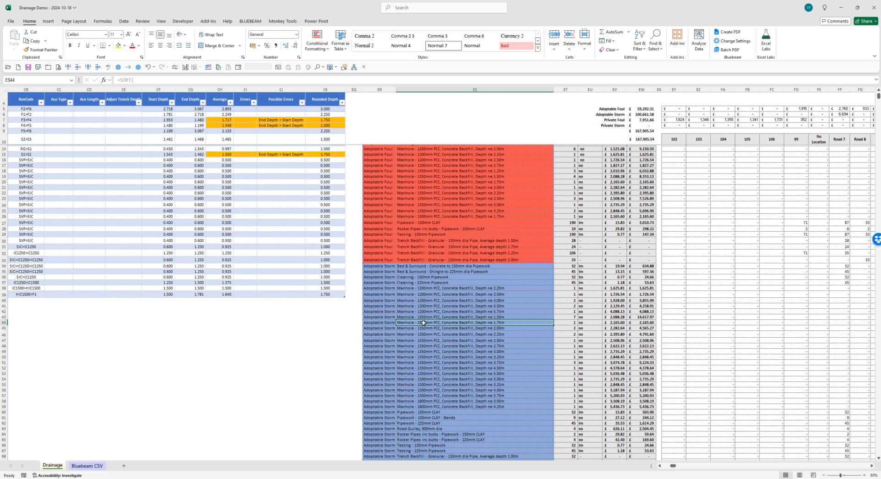
key("Right")
key("Right")
key("Right")
key("Right")
key("Right")
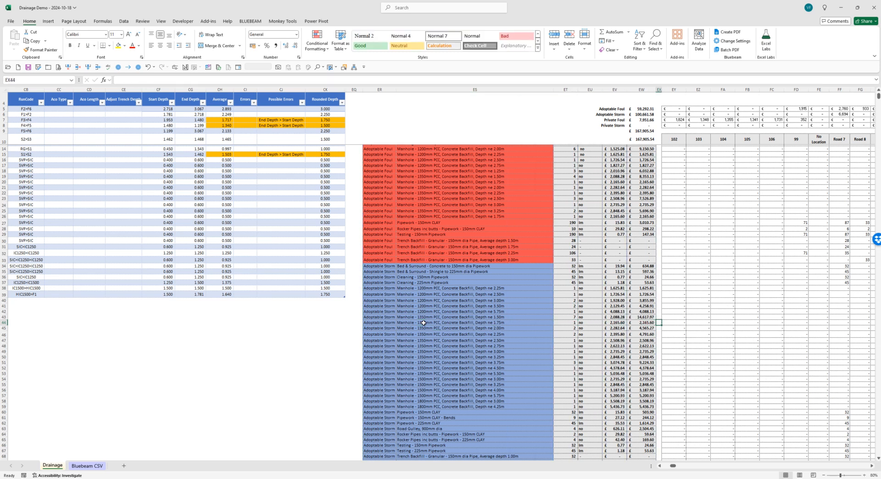
key("Left")
key("Left")
key("Left")
key("Left")
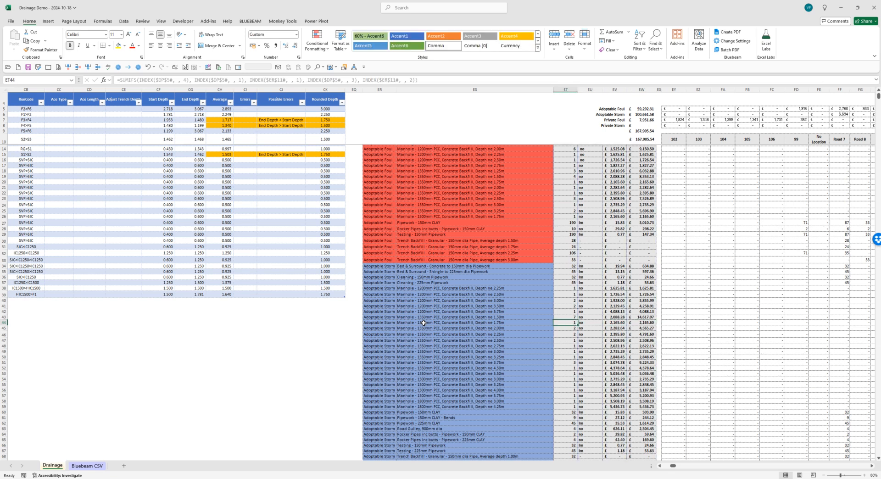
key("Right")
key("Right")
key("Right")
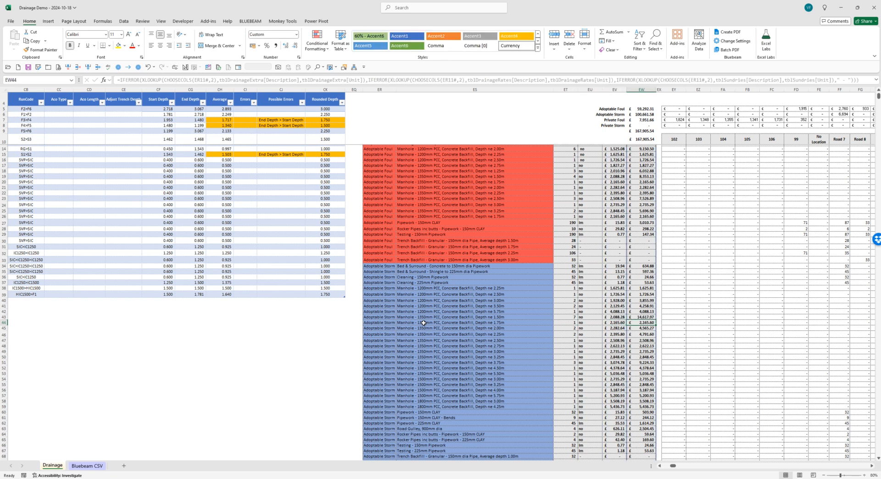
key("Right")
key("Right")
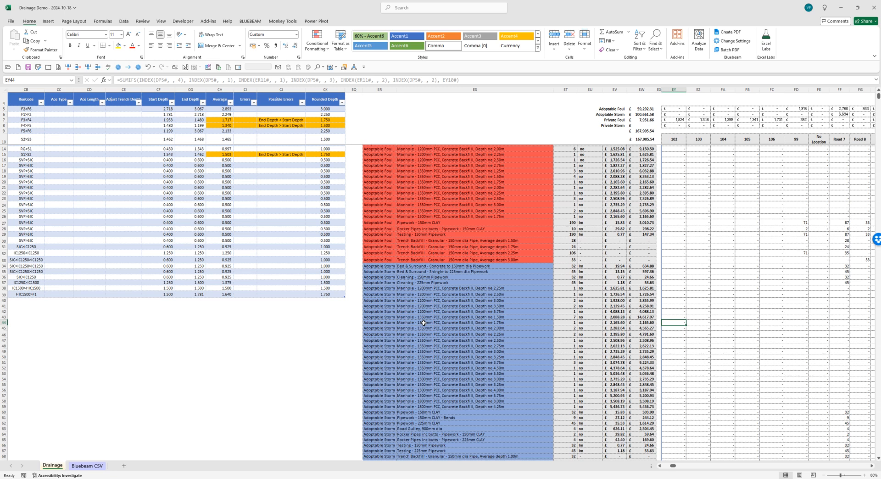